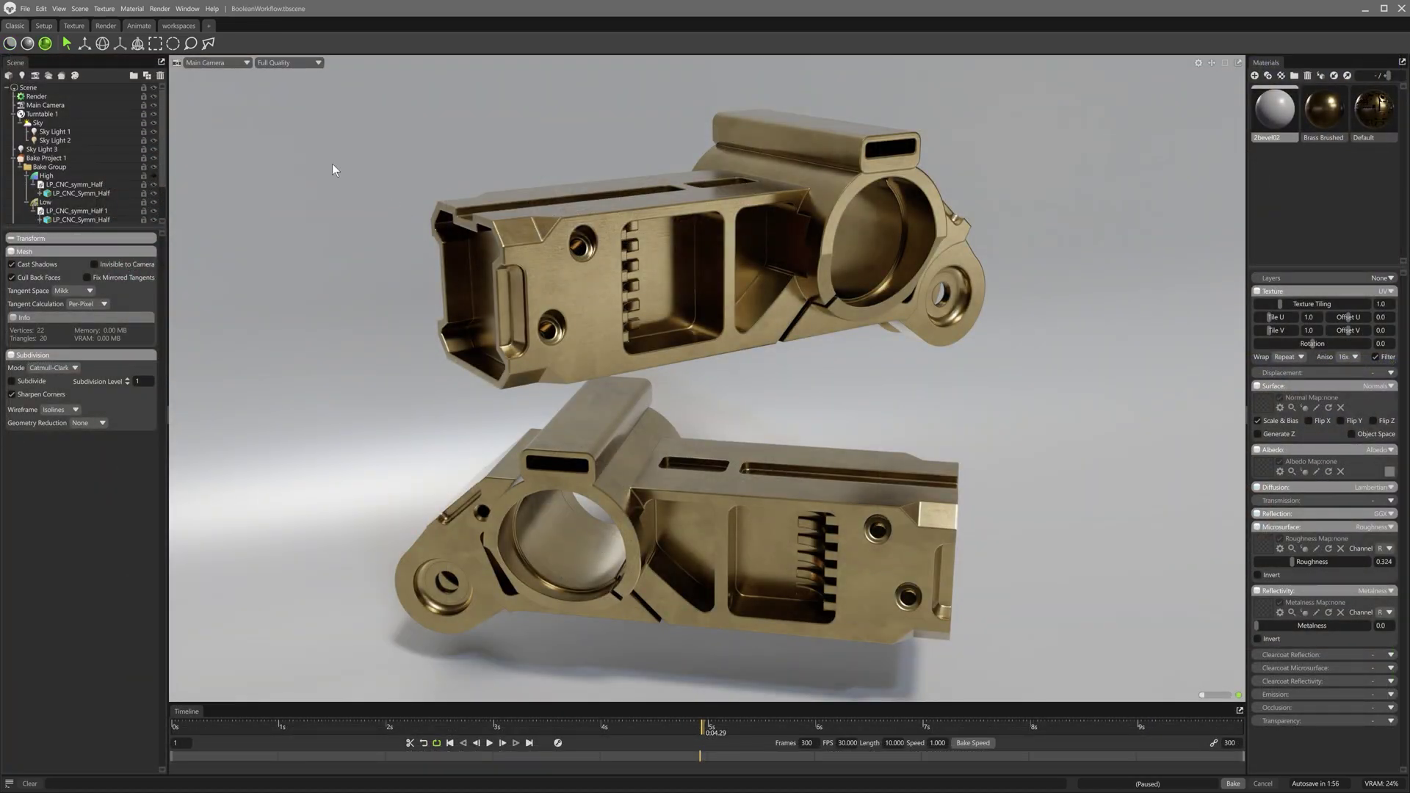
Change the viewport shading mode, scrub the turntable back slightly, and orbit around both brass bracket halves
left_click(6, 48)
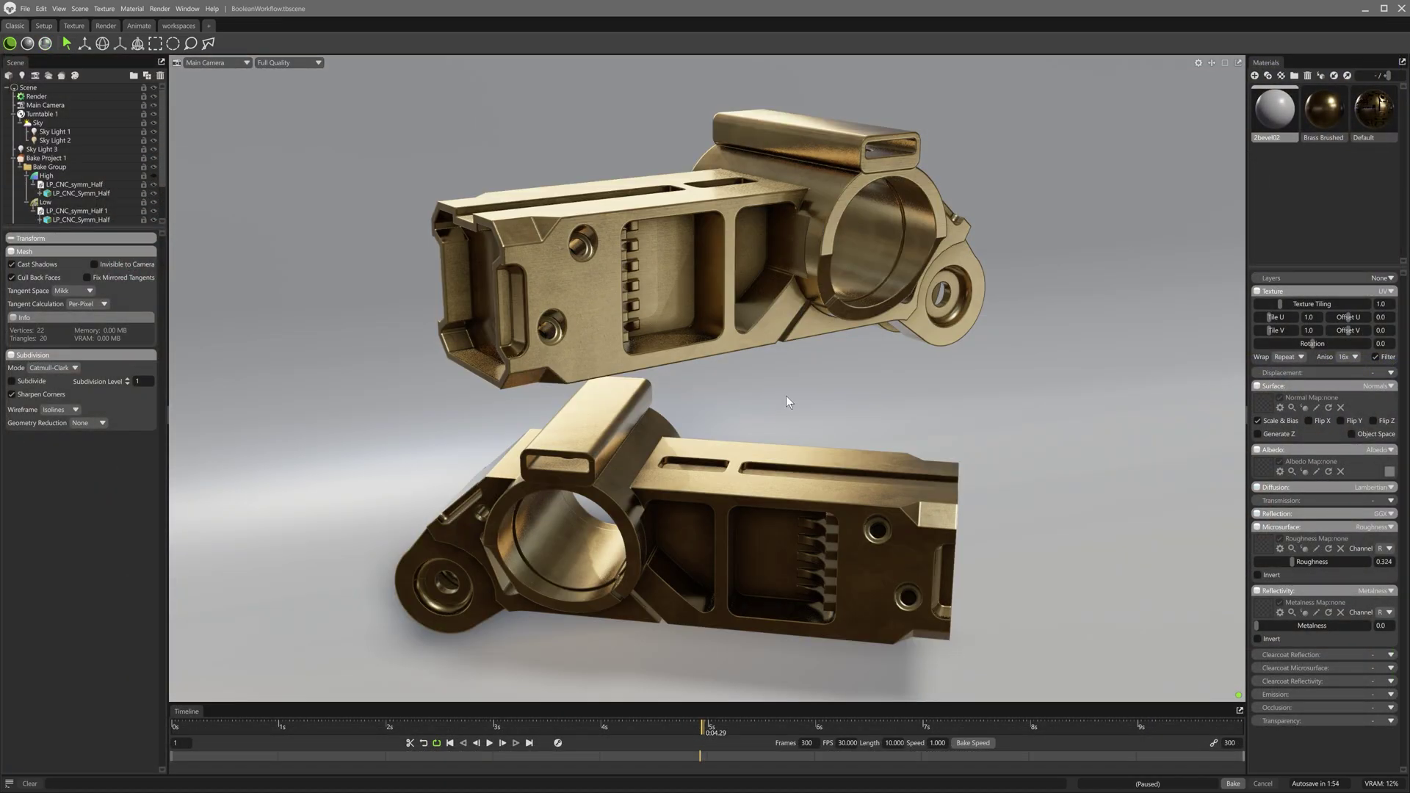
left_click_drag(610, 716, 729, 730)
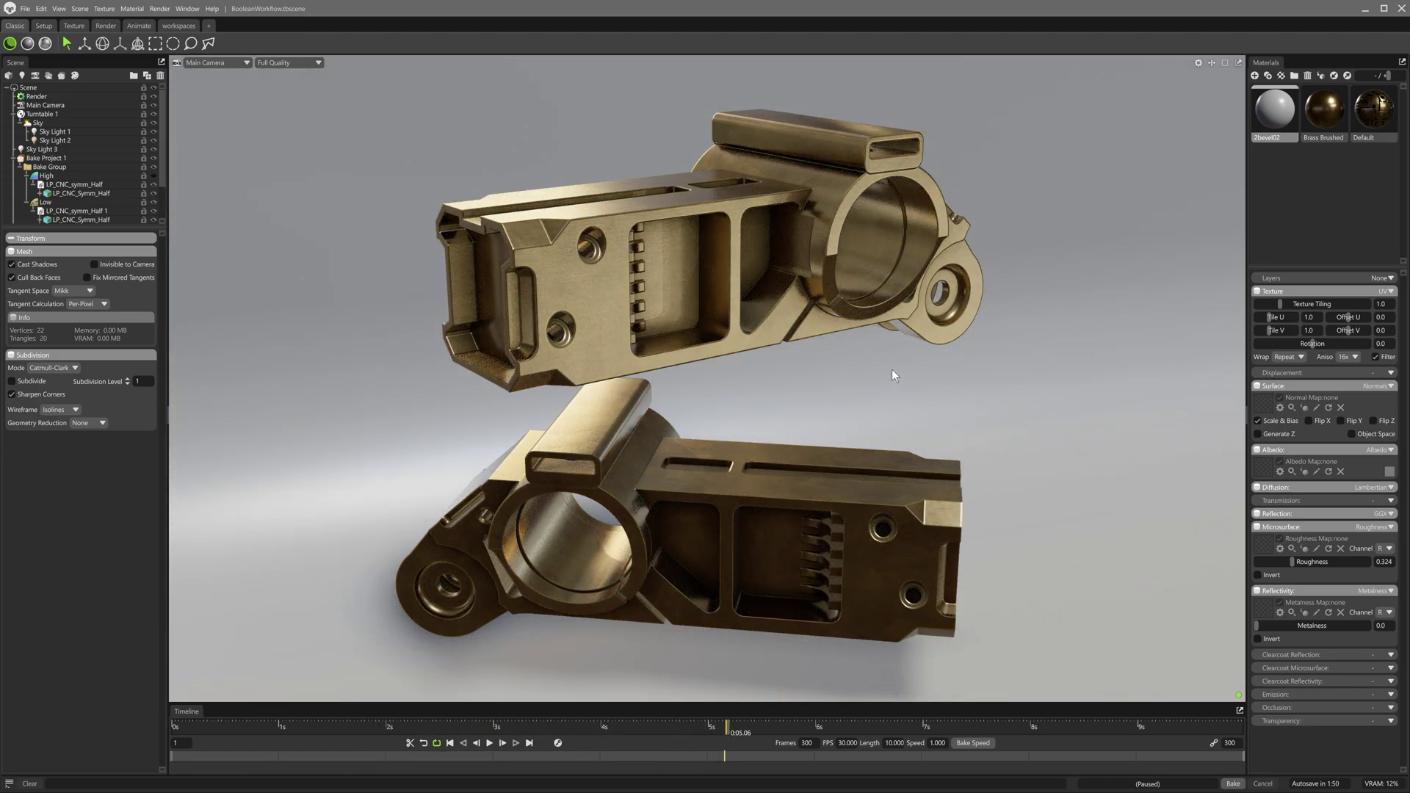
left_click_drag(891, 368, 1016, 423)
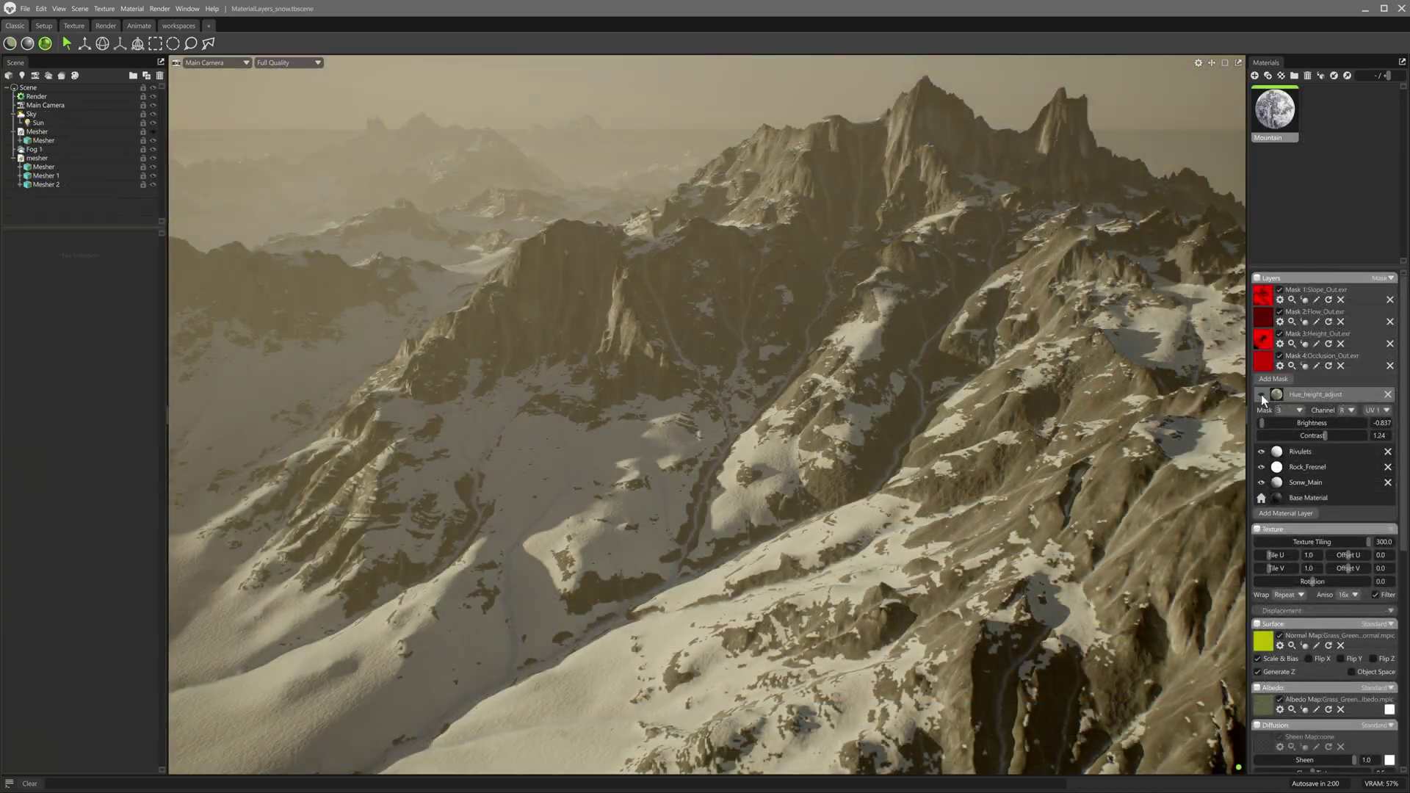
Hide the Rivulets snow layer and enable terrain displacement with scale 0.492
left_click(1261, 450)
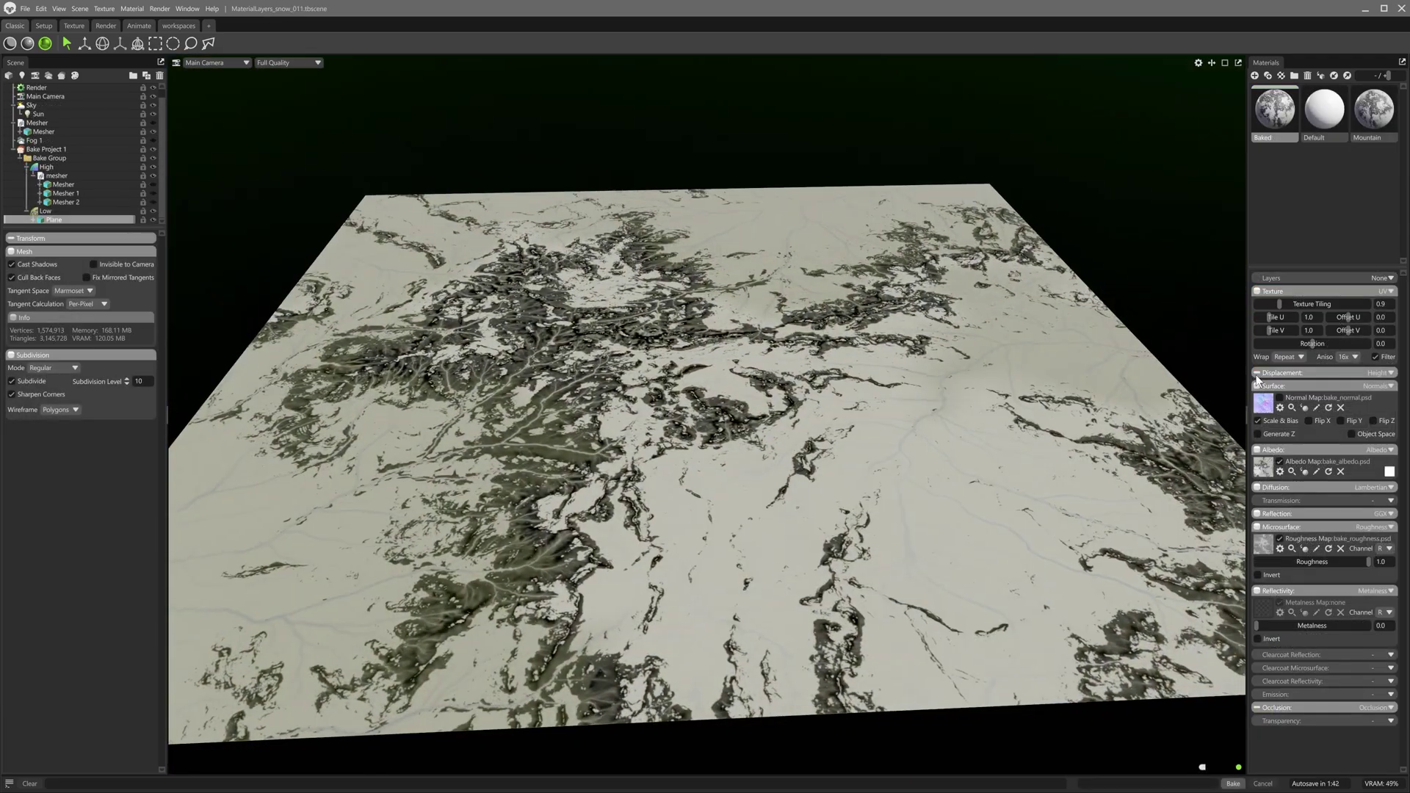
left_click(1256, 373)
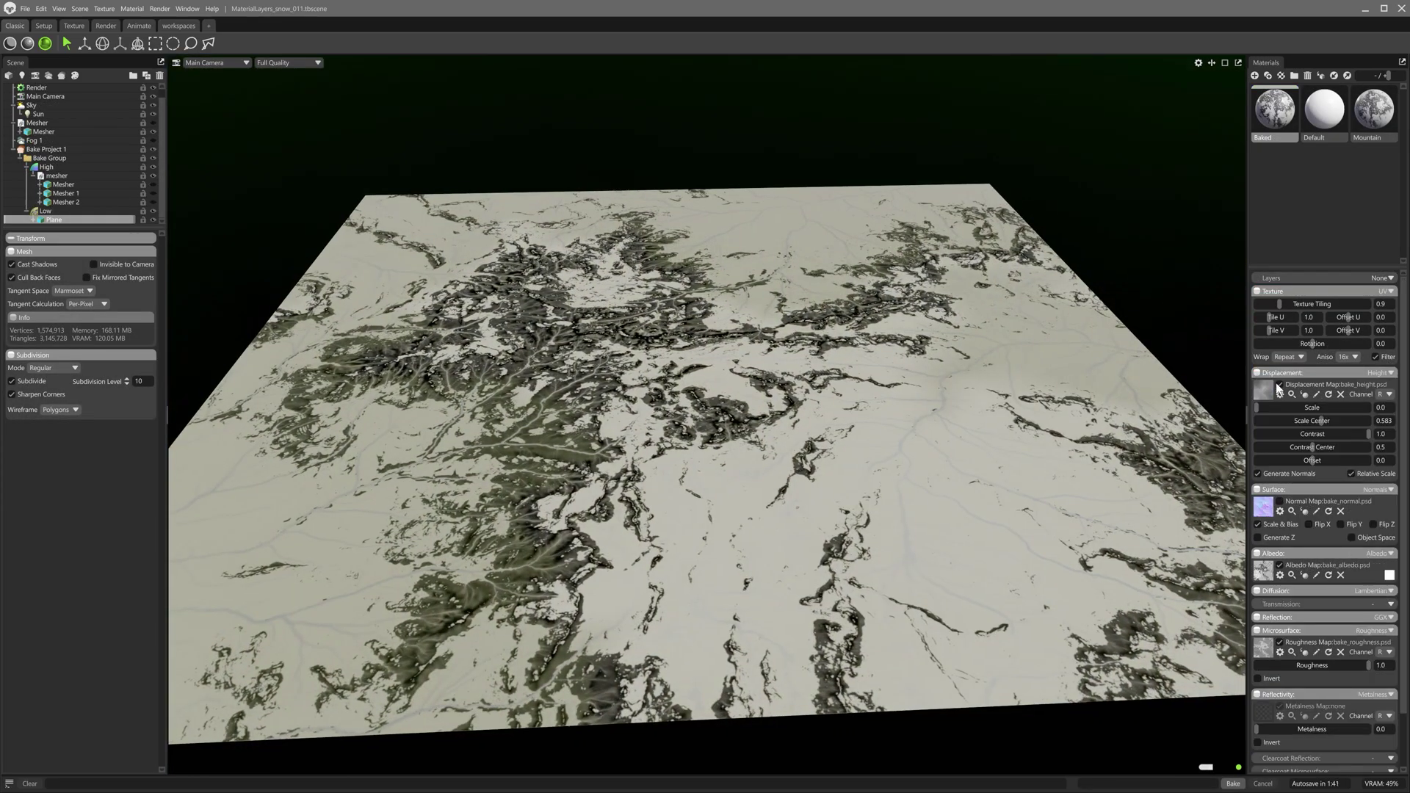
left_click_drag(1304, 409, 1344, 408)
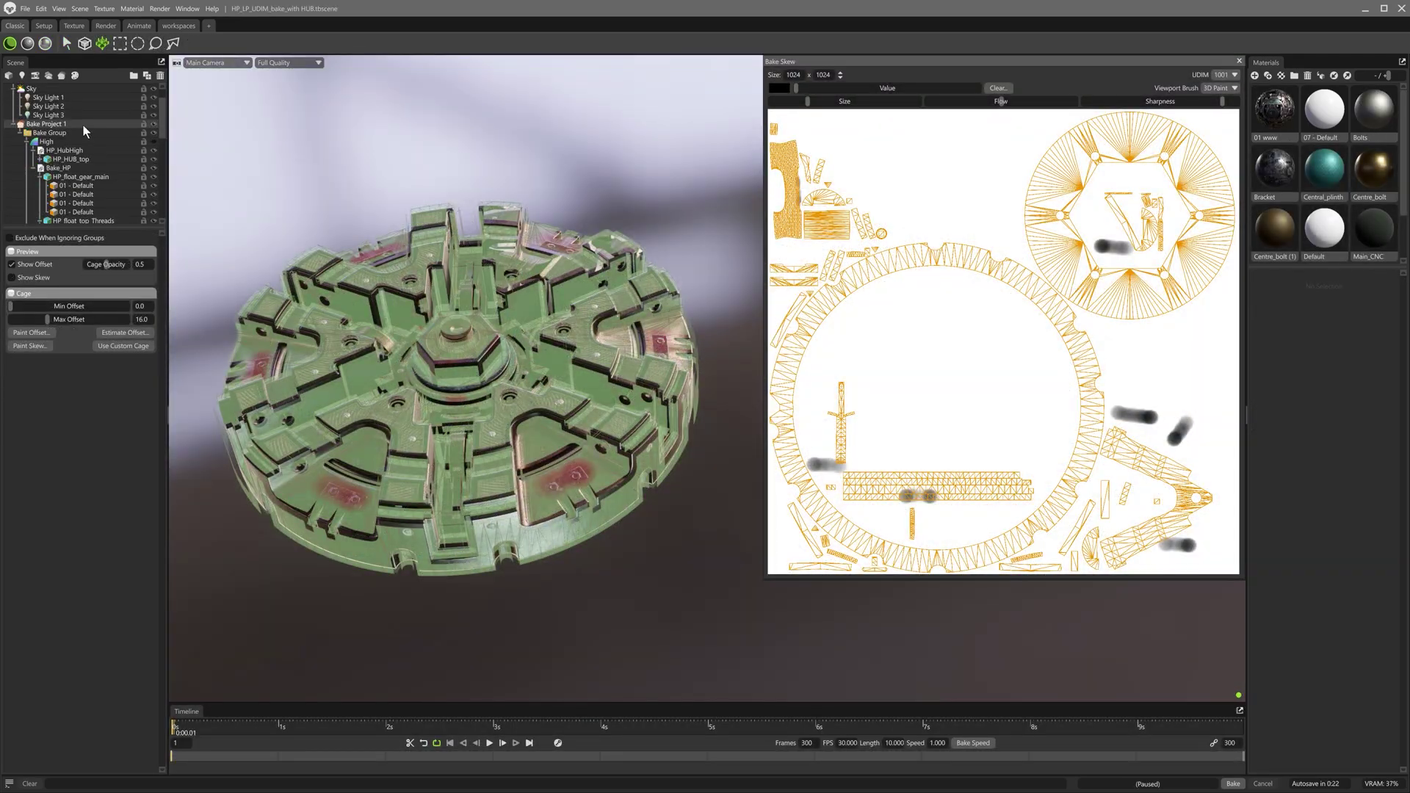
Show Bake Project 1's settings and set its UDIM preview tile to 1003
left_click(83, 126)
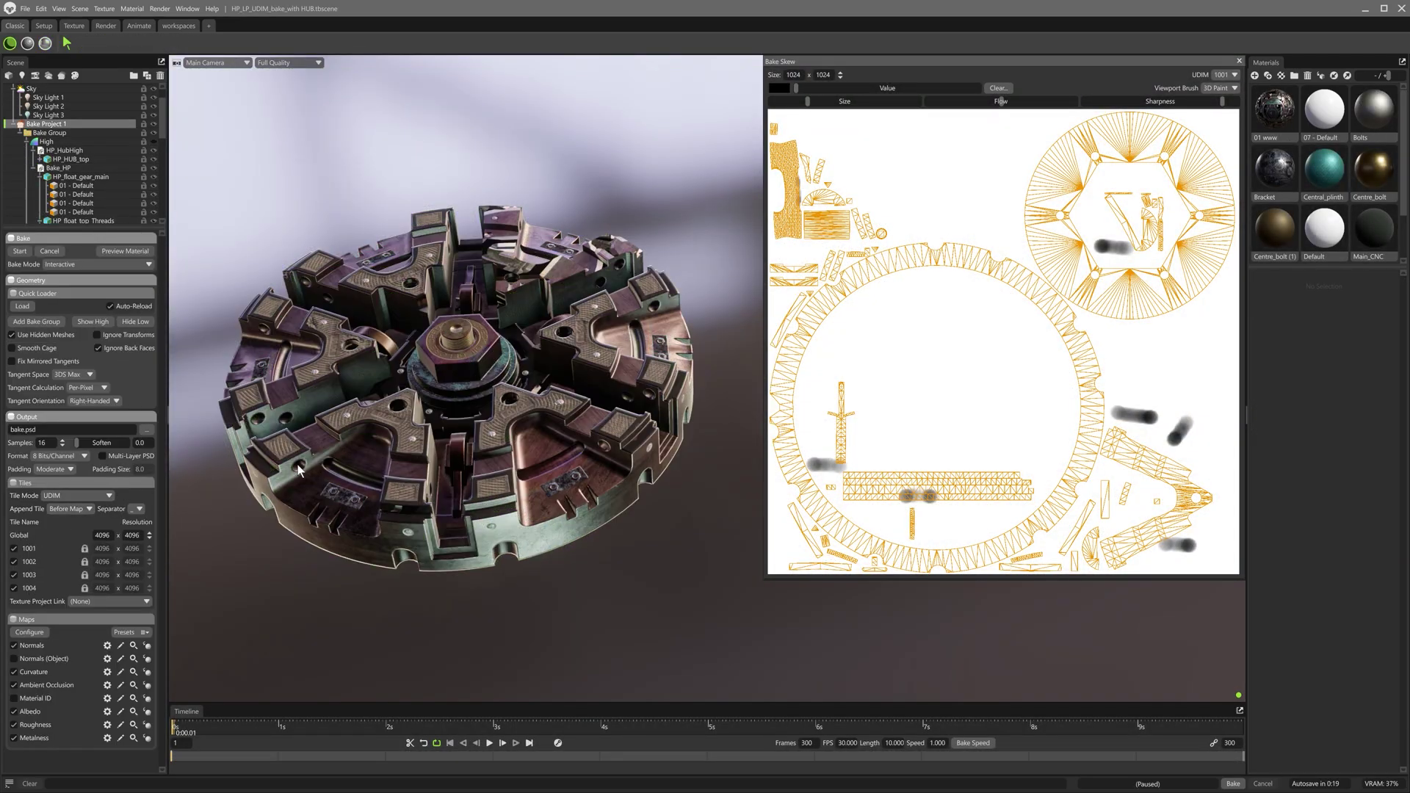
left_click(1221, 76)
left_click(1225, 103)
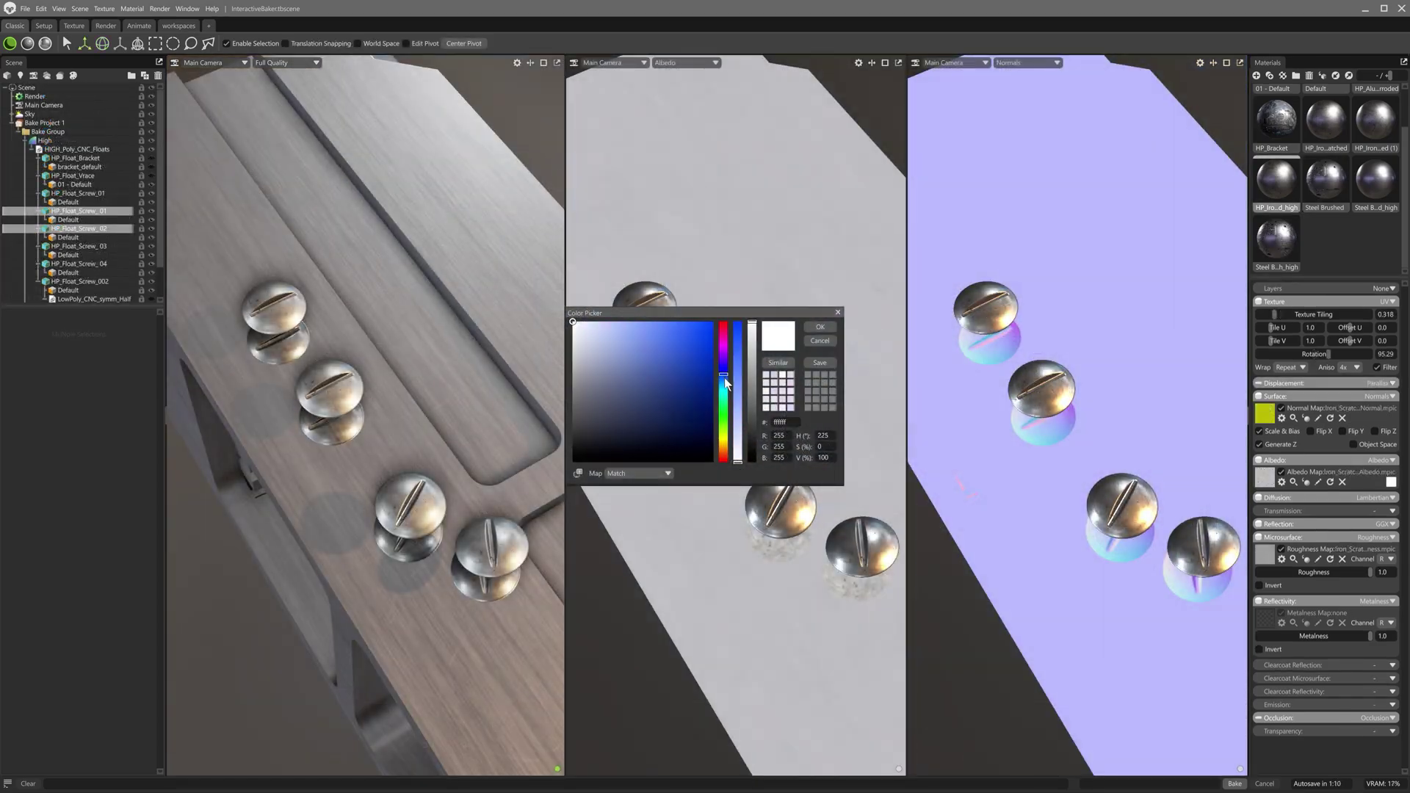
Give the screws a blue albedo colour and orbit the linked views
left_click_drag(642, 384, 684, 355)
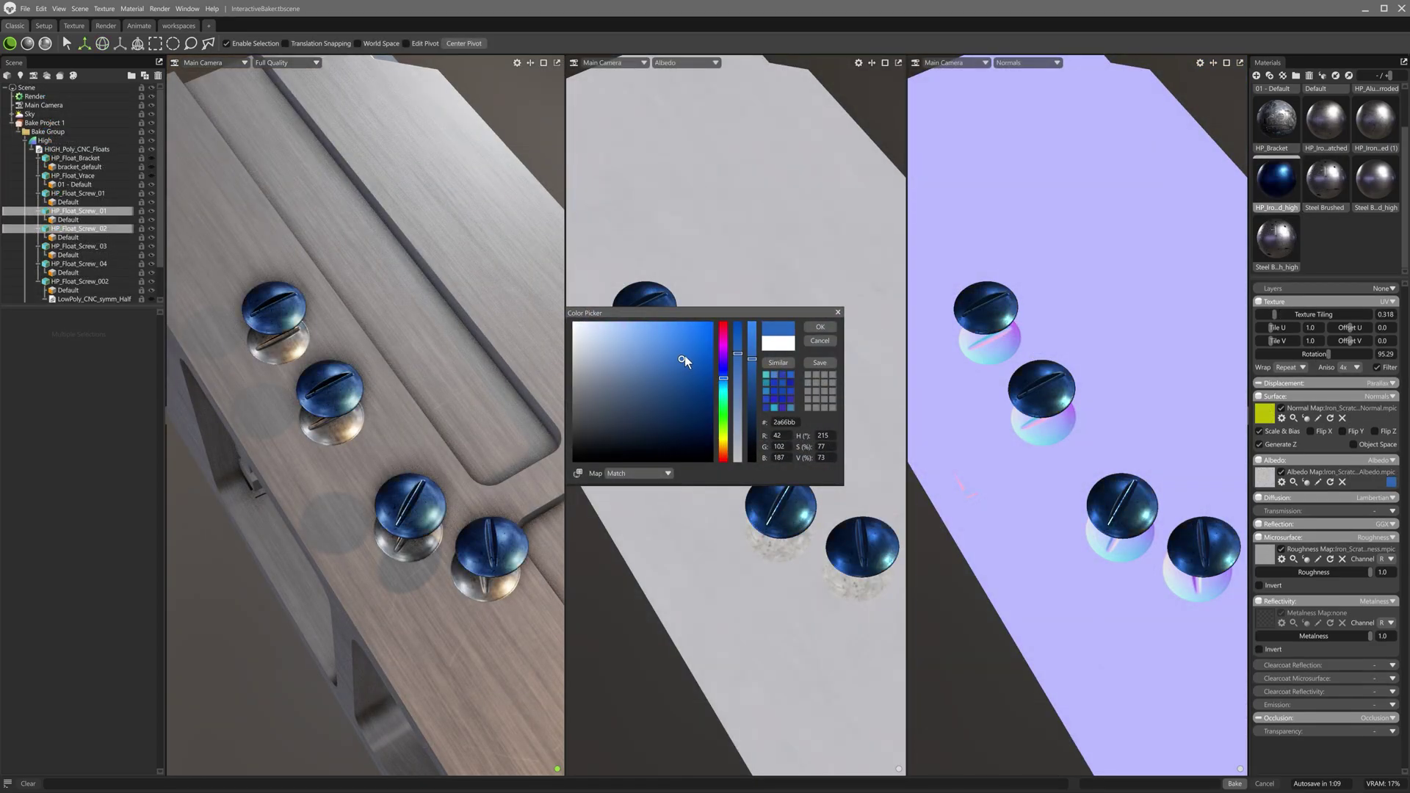
left_click(817, 326)
left_click_drag(494, 397, 677, 545)
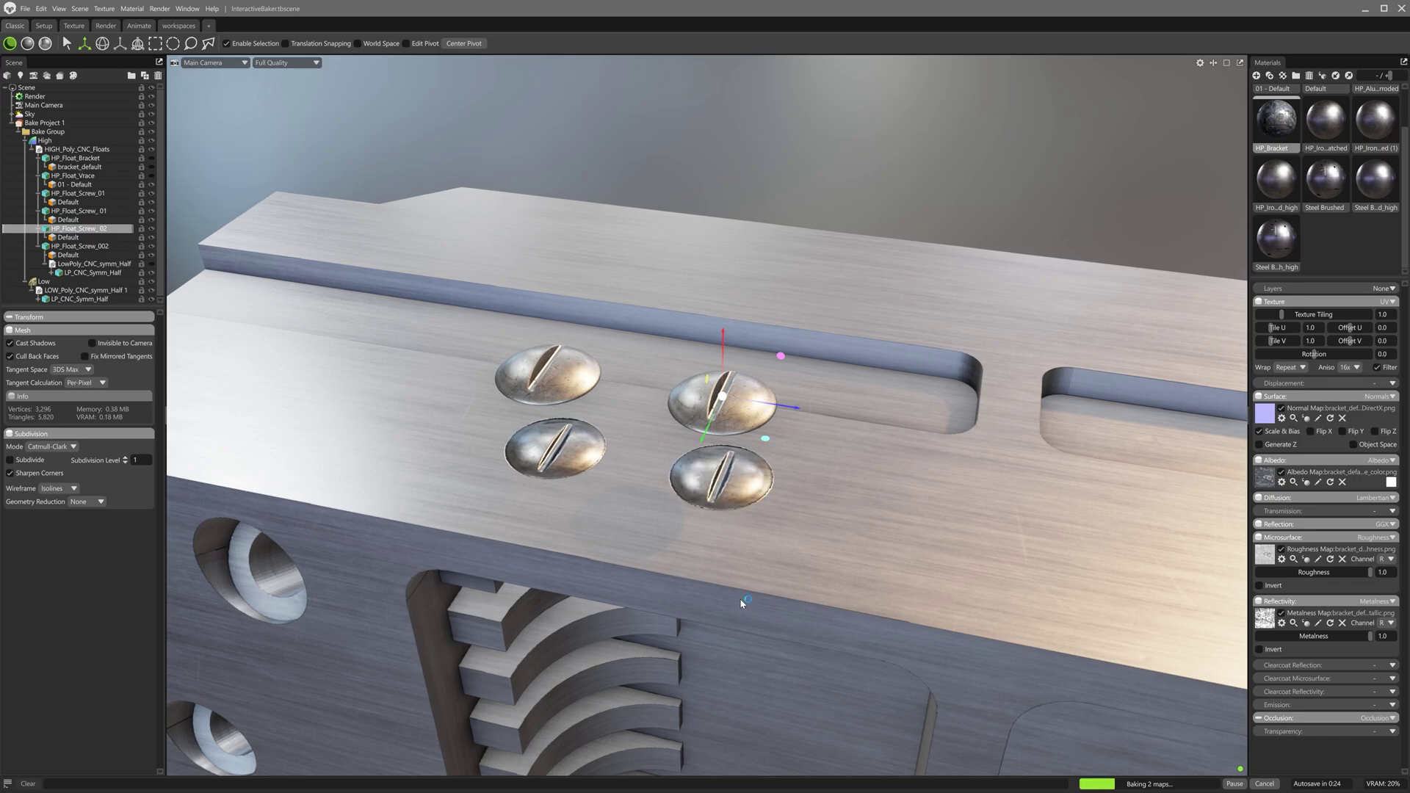
Duplicate a screw, move the copy right onto the slot, and rotate it 30 degrees
key("ctrl+d")
left_click_drag(791, 409, 1046, 450)
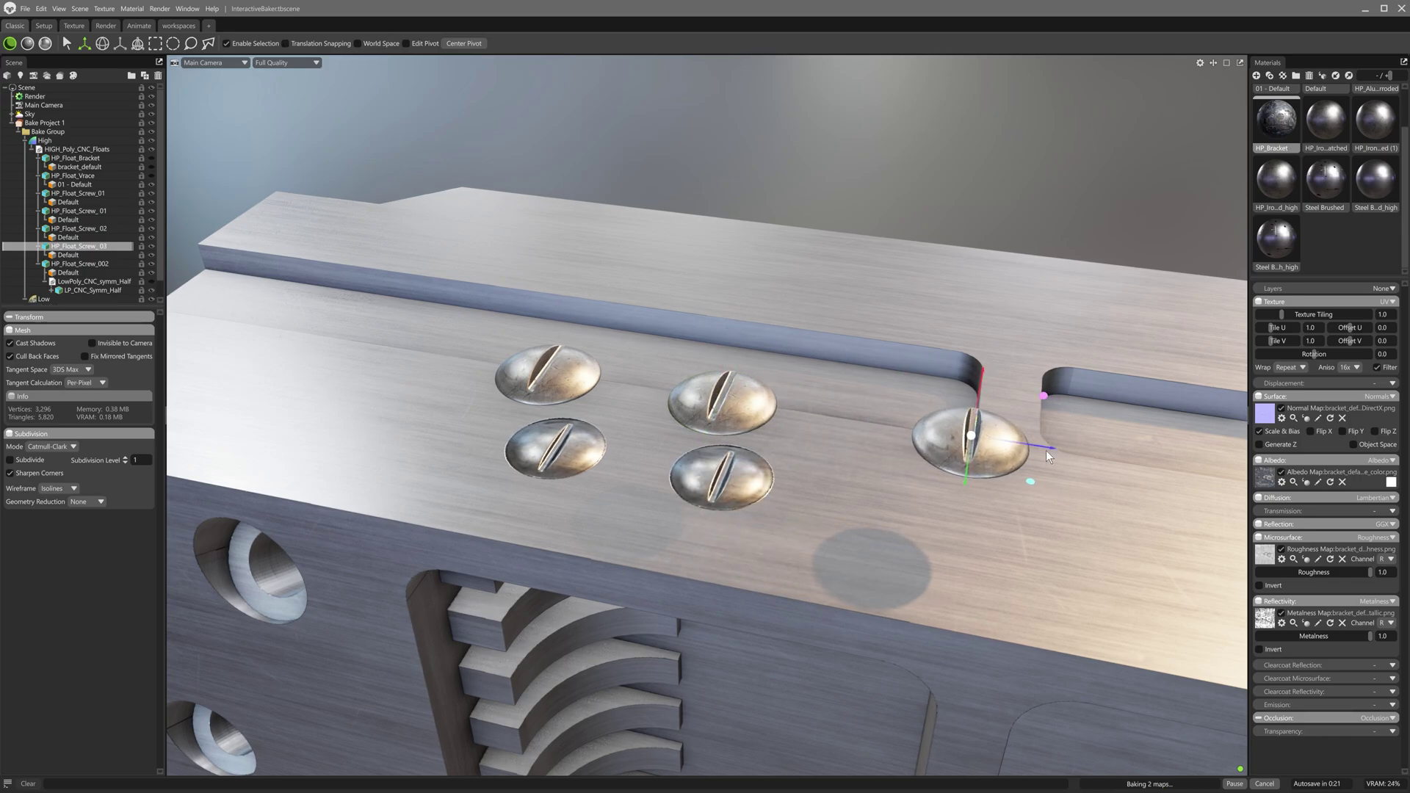
left_click(107, 41)
left_click_drag(988, 477, 1017, 441)
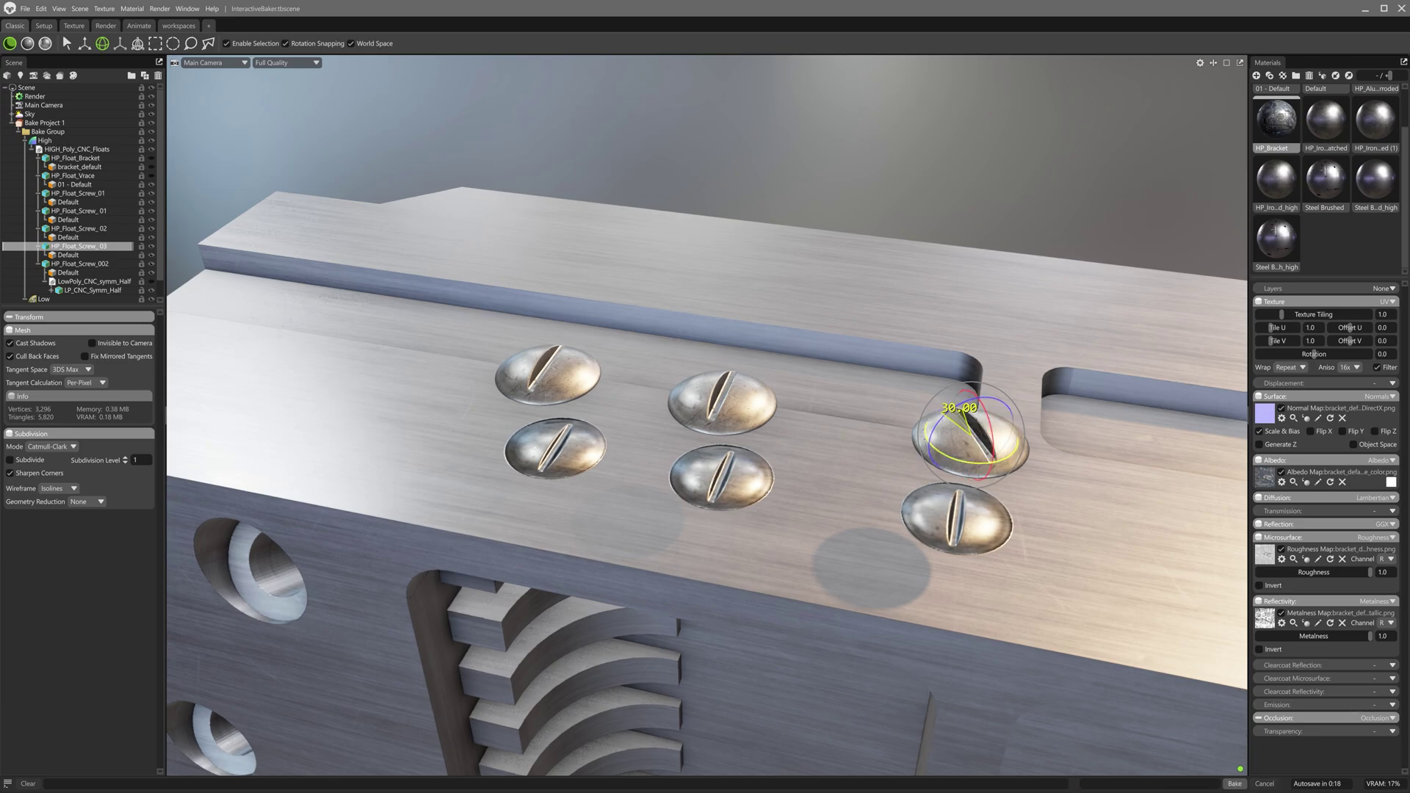
left_click_drag(892, 471, 827, 514)
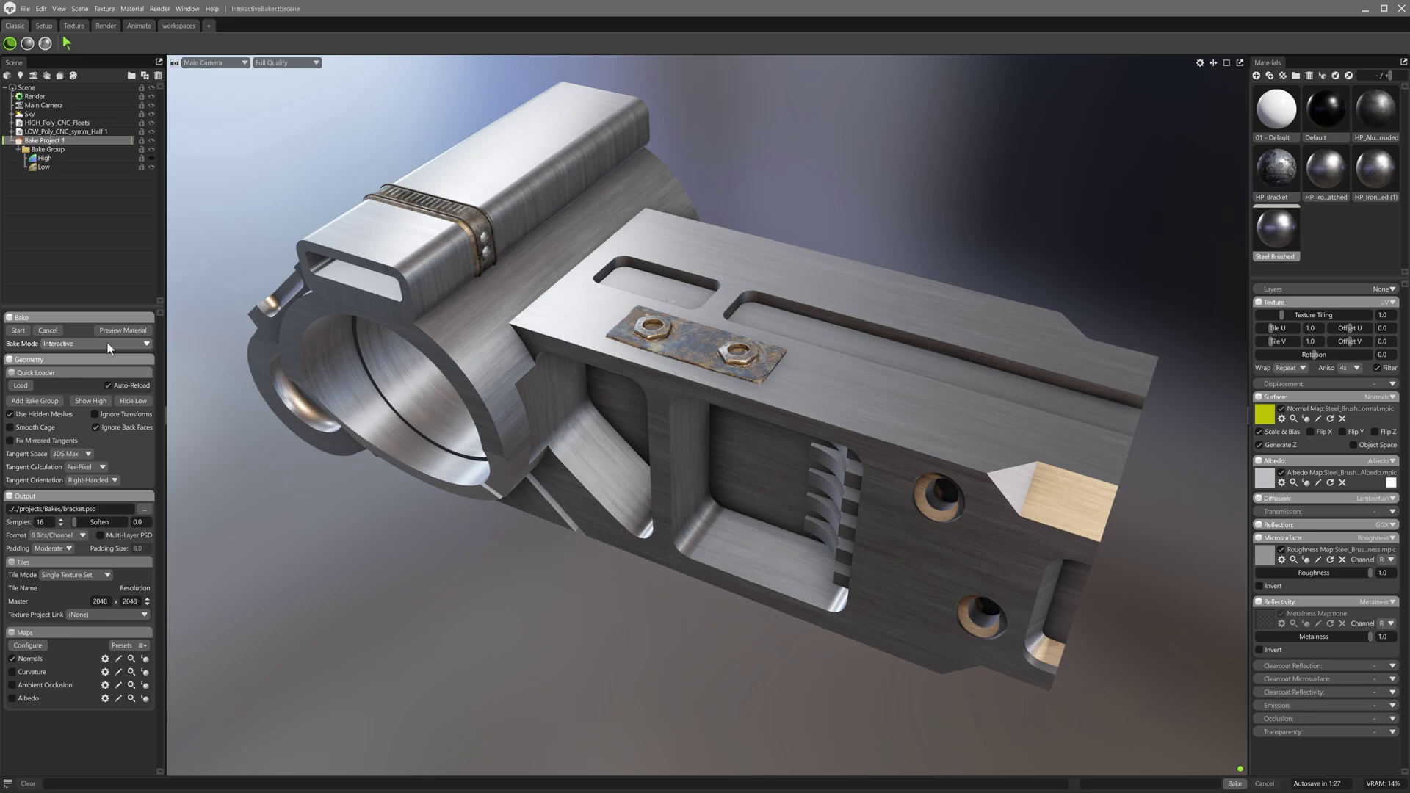
Set the Bake Mode back to Interactive and orbit the bracket to a new angle
scroll(107, 342, "down", 1)
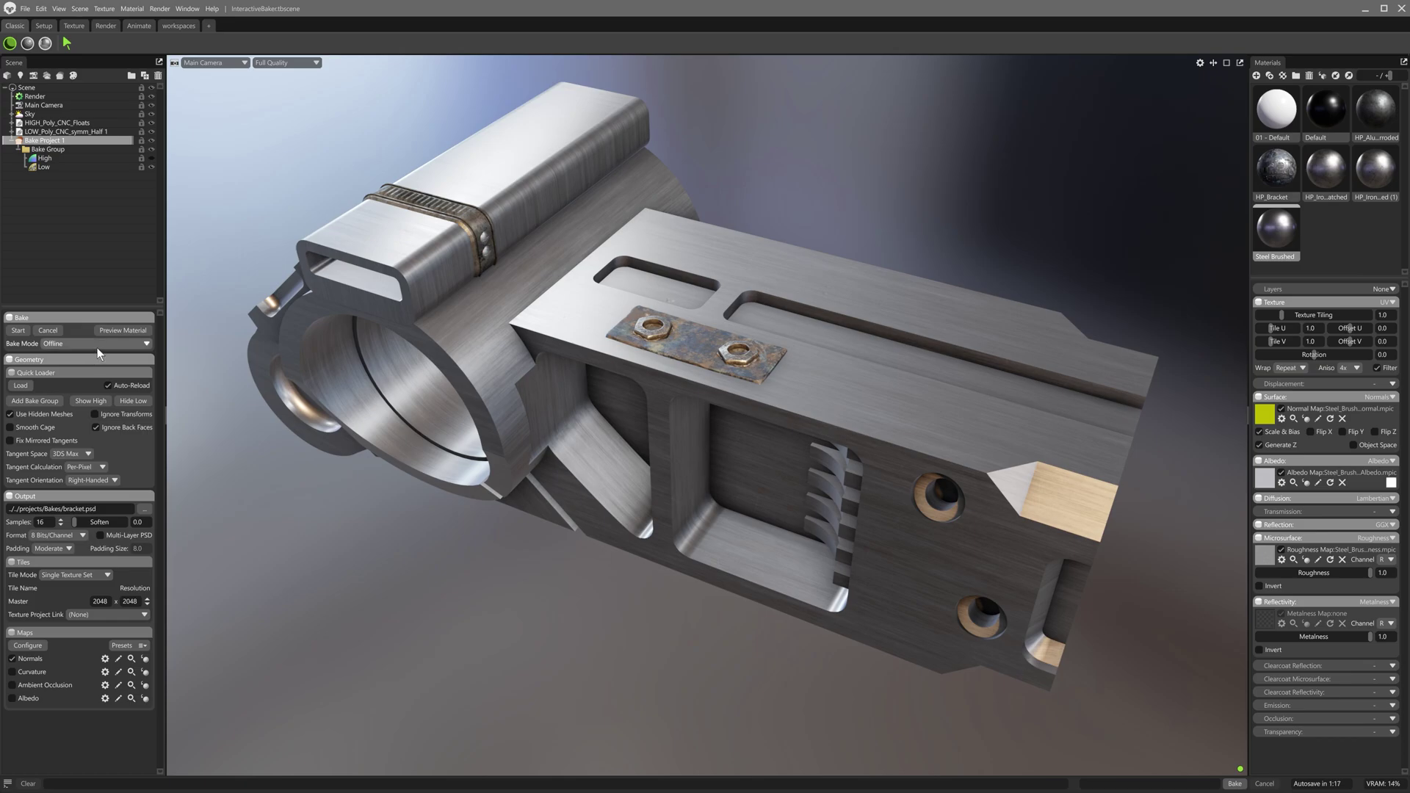
left_click(100, 342)
left_click(89, 360)
left_click_drag(377, 434, 1234, 422)
Inspect the nut plate and clamp band, then move HIGH_Poly_CNC_Floats into the High bake group
scroll(740, 367, "up", 5)
scroll(739, 364, "up", 6)
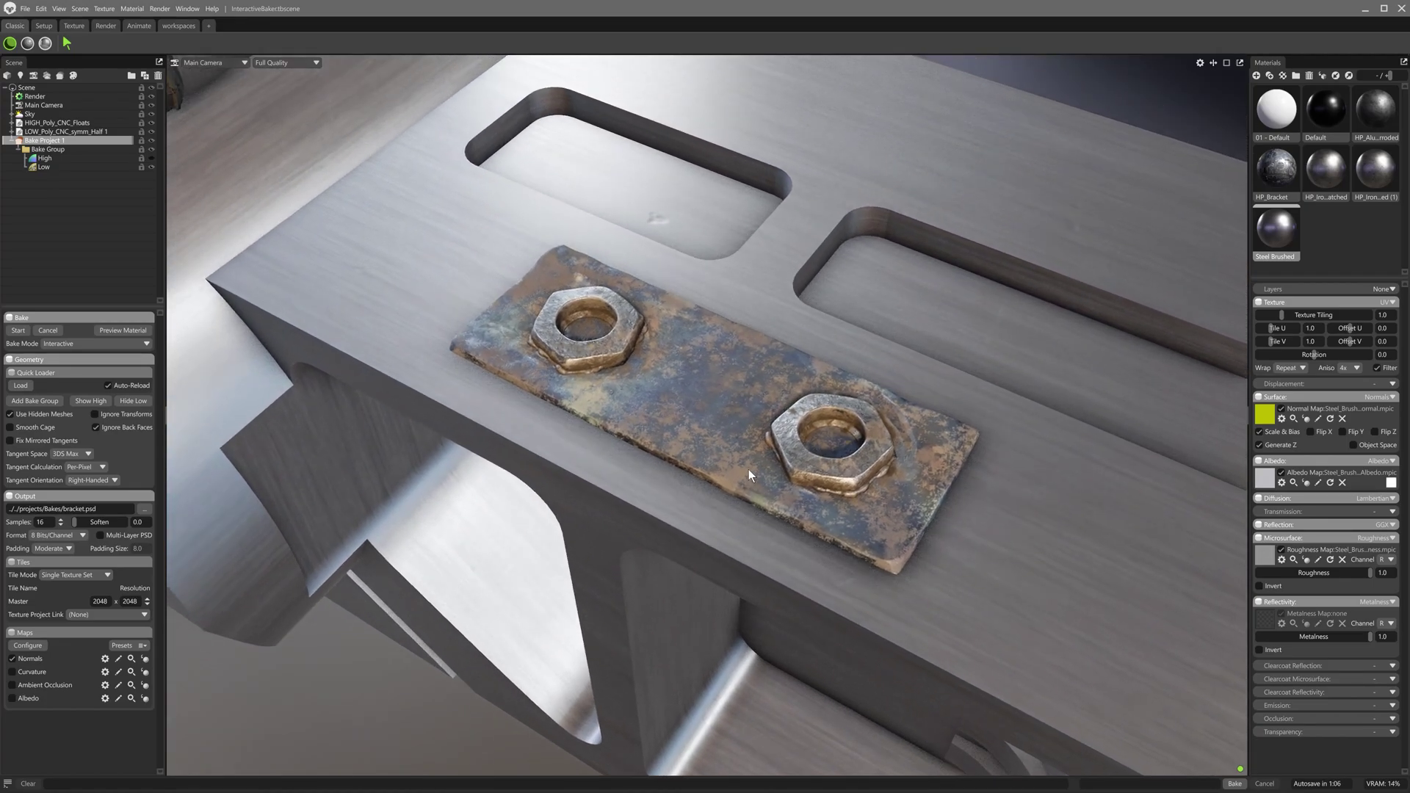
mouse_move(748, 469)
left_mouse_down()
mouse_move(743, 490)
mouse_move(756, 456)
left_mouse_up()
middle_click_drag(580, 245, 1013, 513)
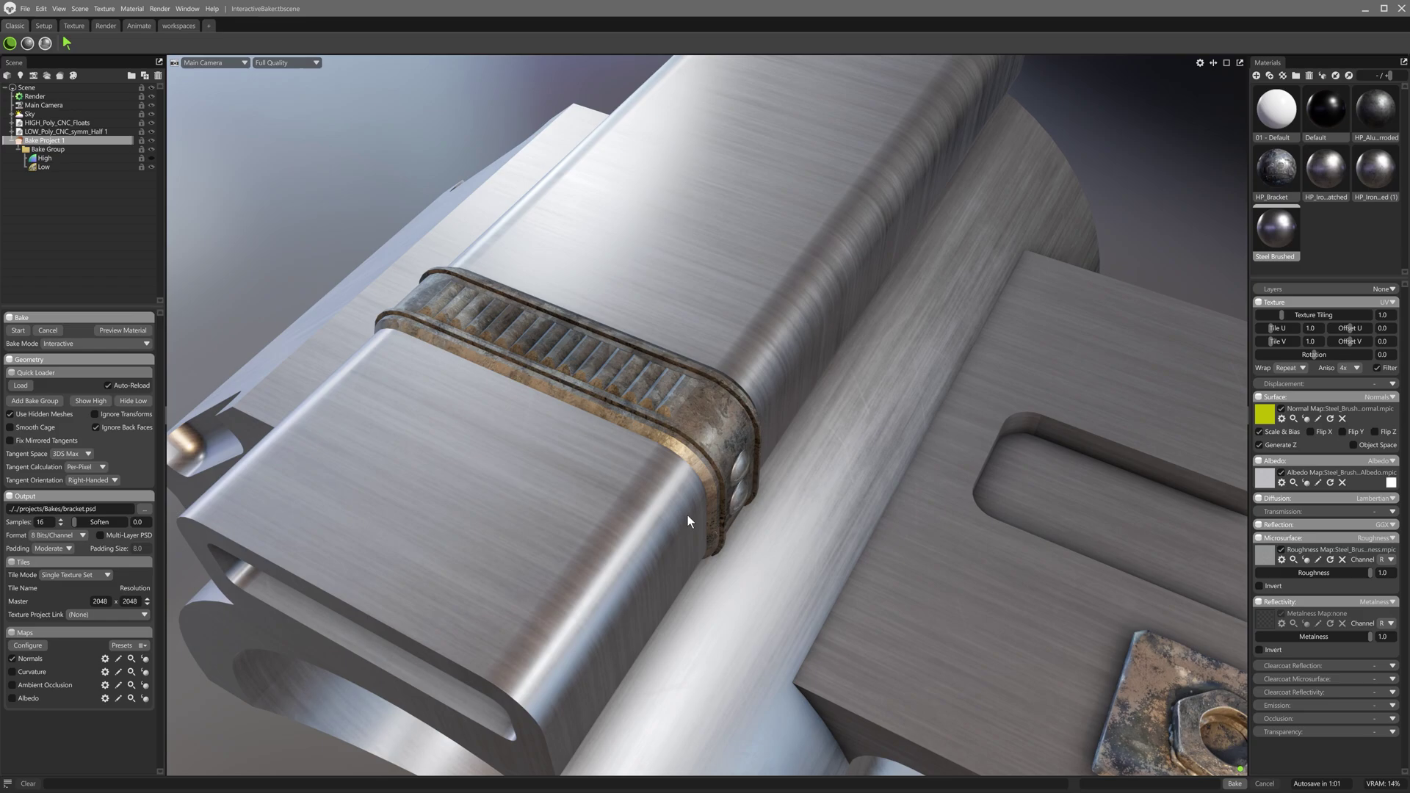
scroll(664, 495, "down", 3)
scroll(804, 477, "down", 3)
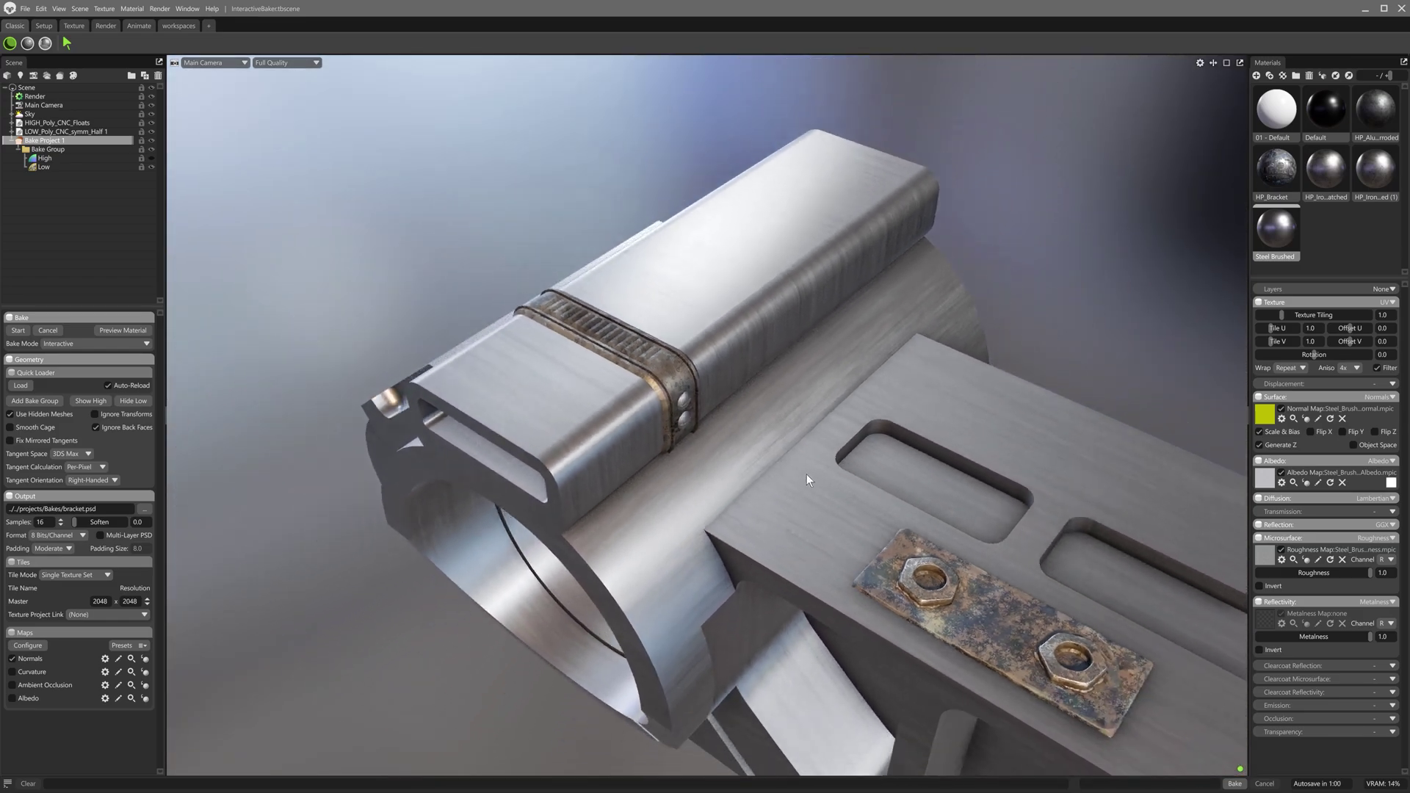
left_click_drag(807, 473, 804, 322)
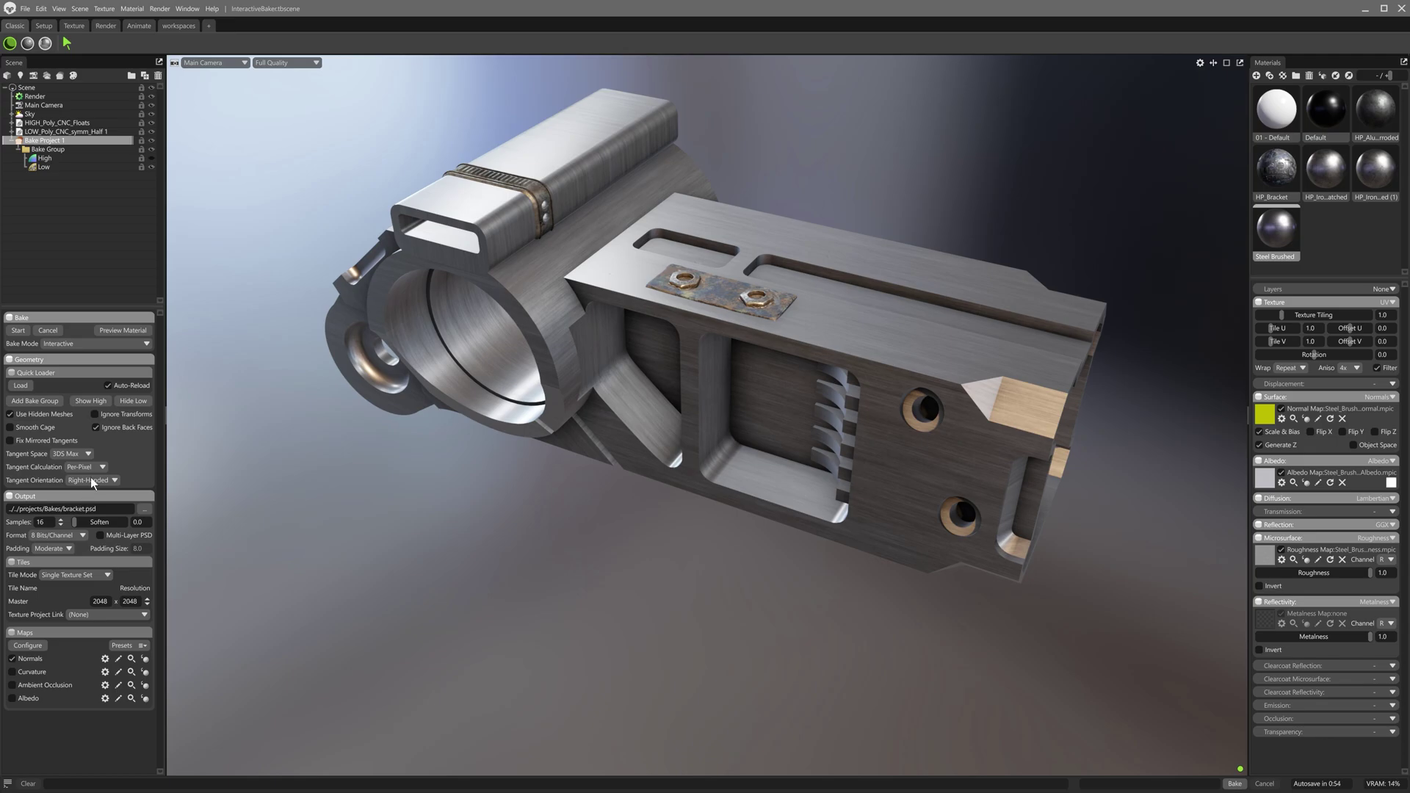
left_click_drag(57, 123, 62, 168)
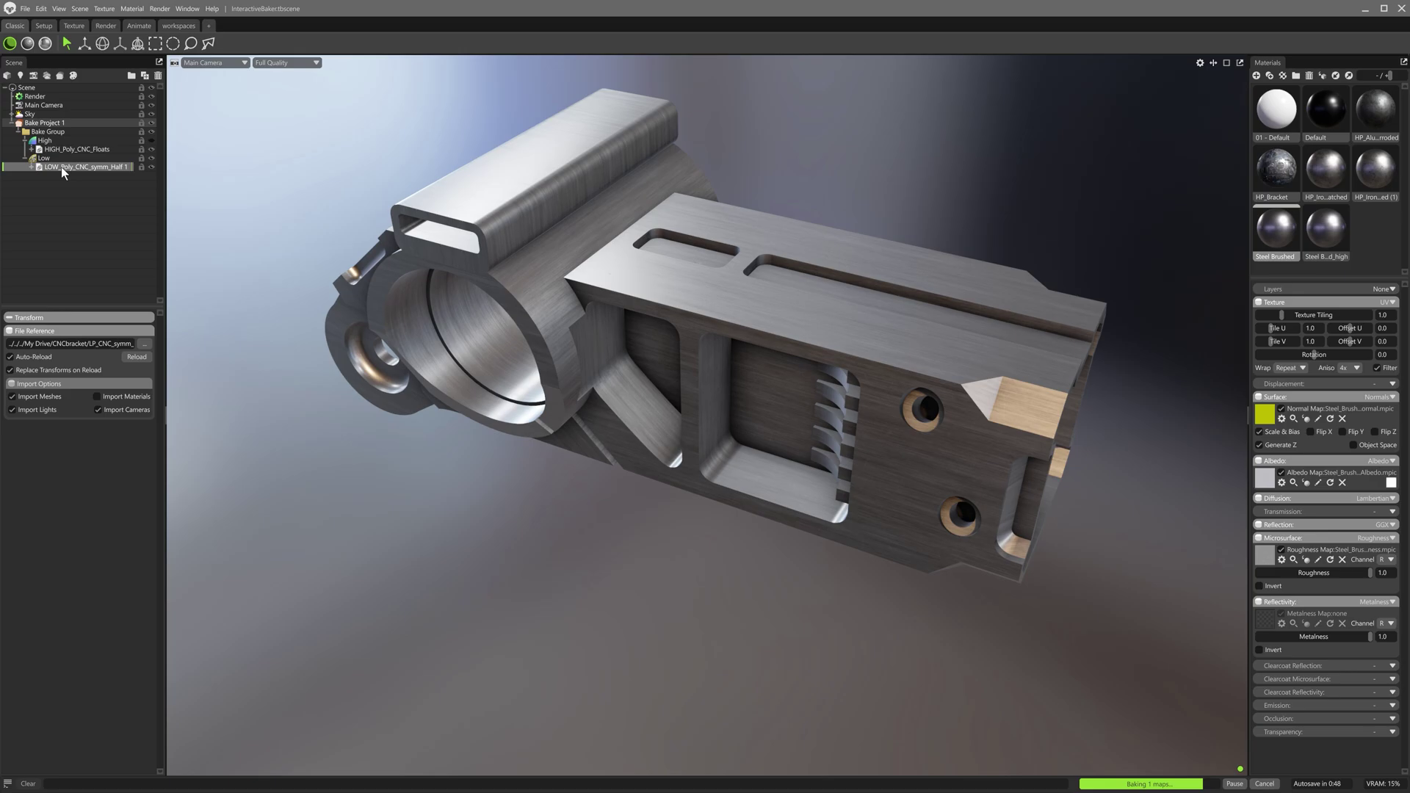
In Bake Project 1, briefly preview Normals, then add Curvature, Ambient Occlusion and Albedo maps
left_click(44, 122)
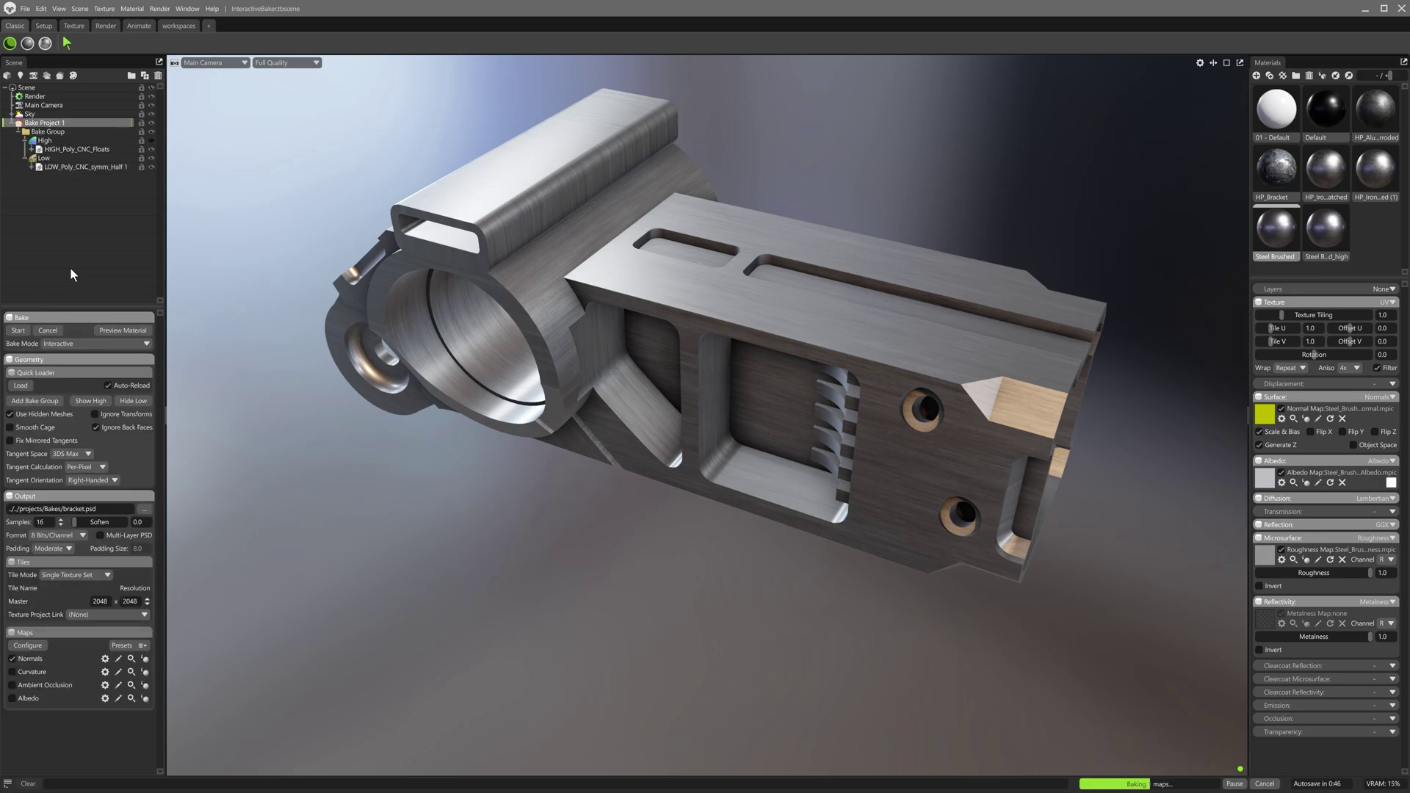
left_click(145, 658)
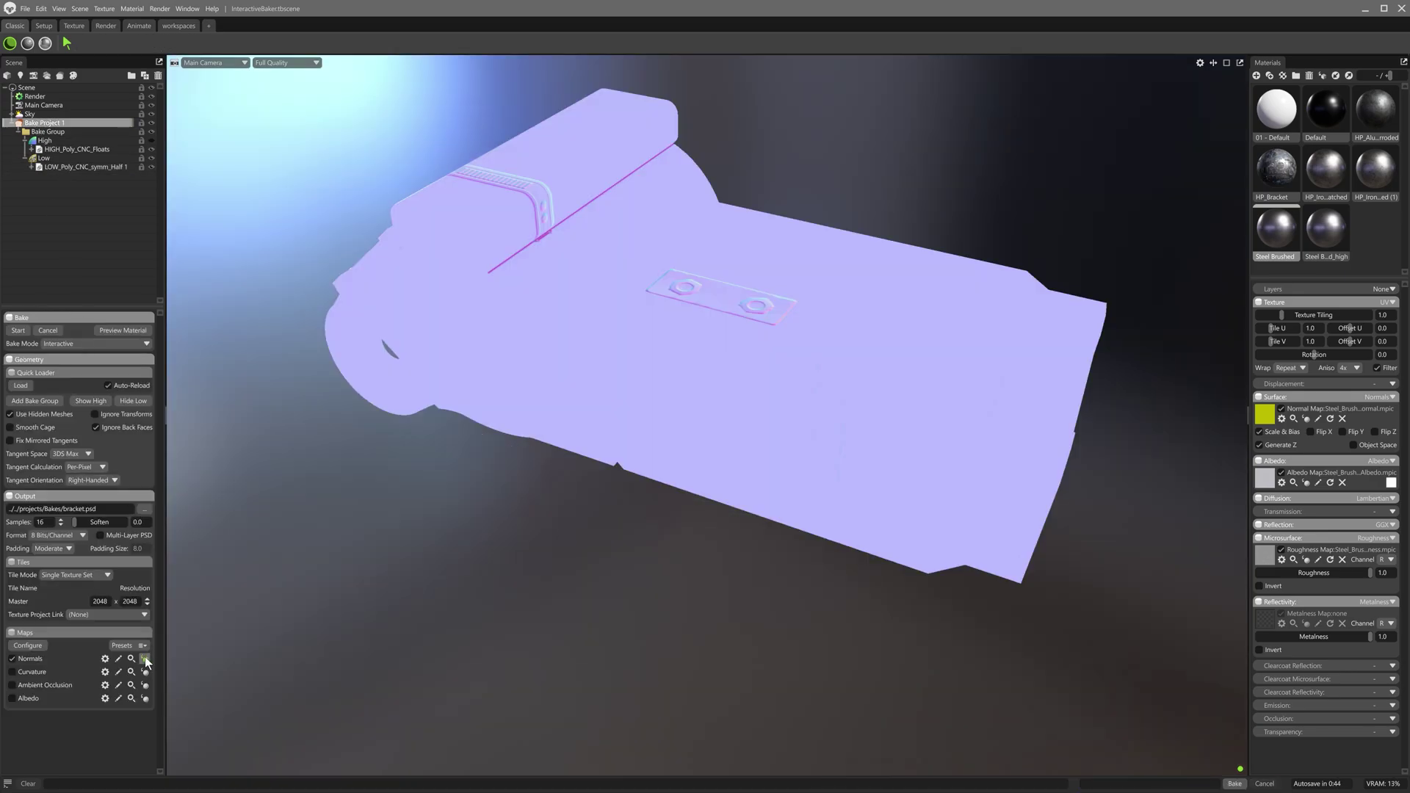
left_click(144, 657)
left_click(12, 672)
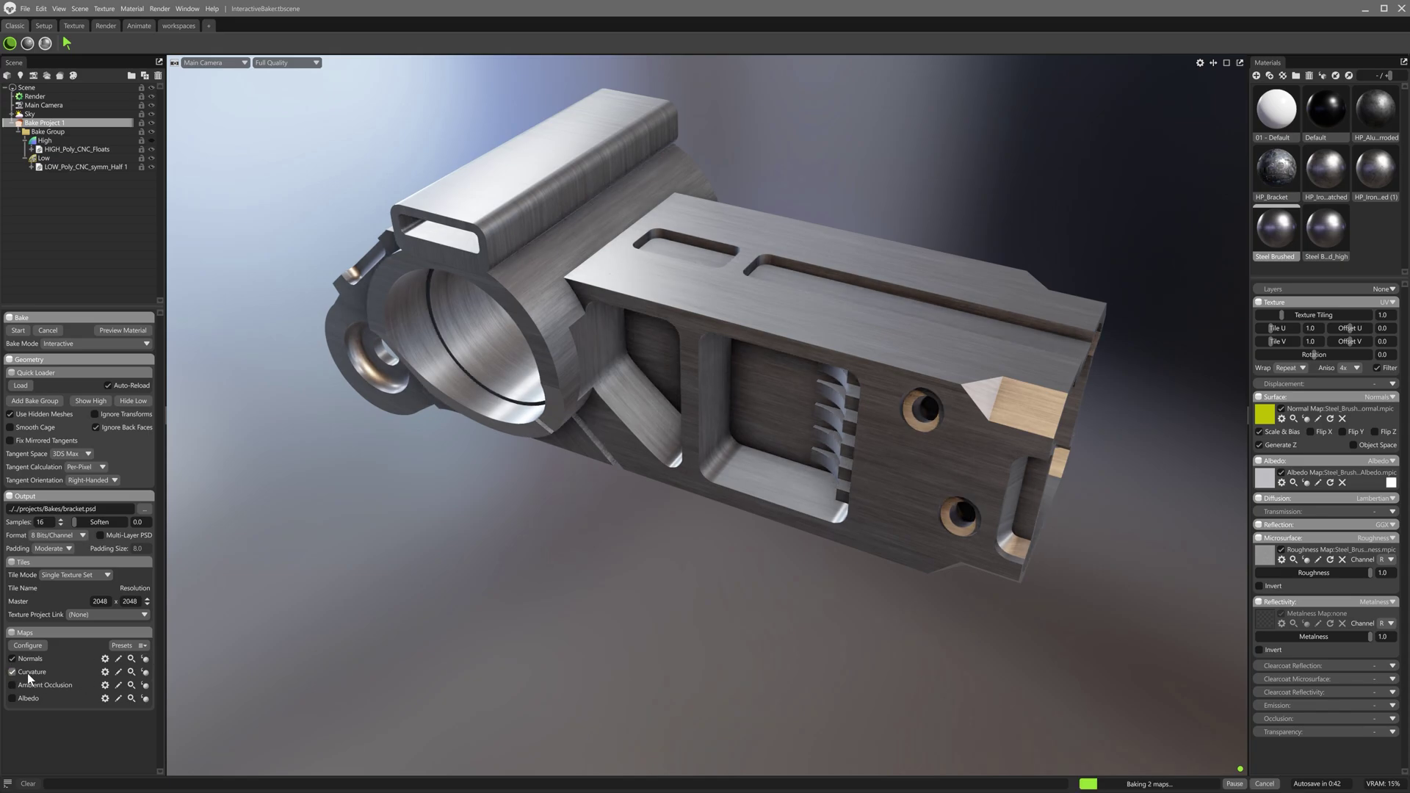
left_click(28, 684)
left_click(25, 698)
Preview the baked material and orbit close to the plate with two bolts
left_click(126, 332)
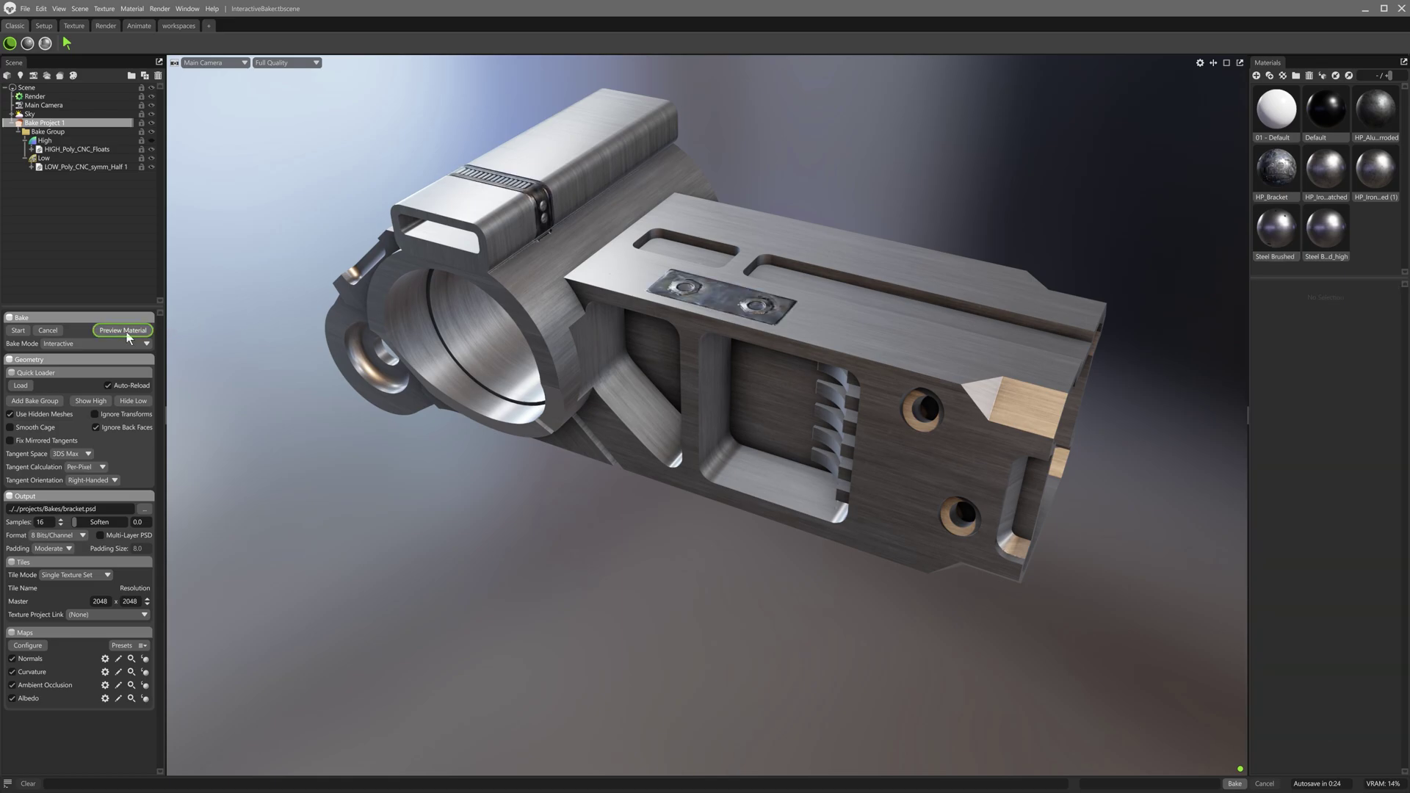
scroll(576, 269, "up", 5)
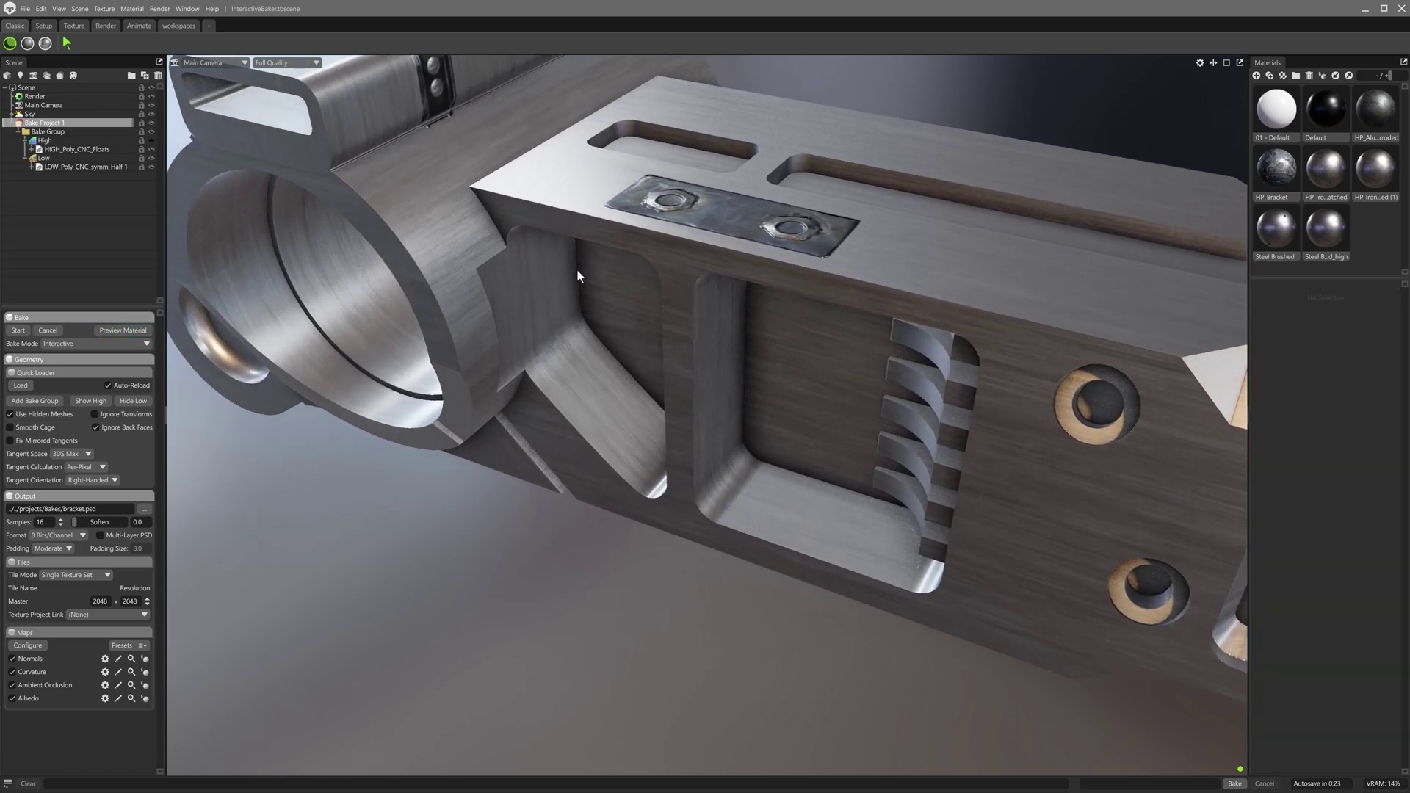
left_click_drag(578, 276, 589, 394)
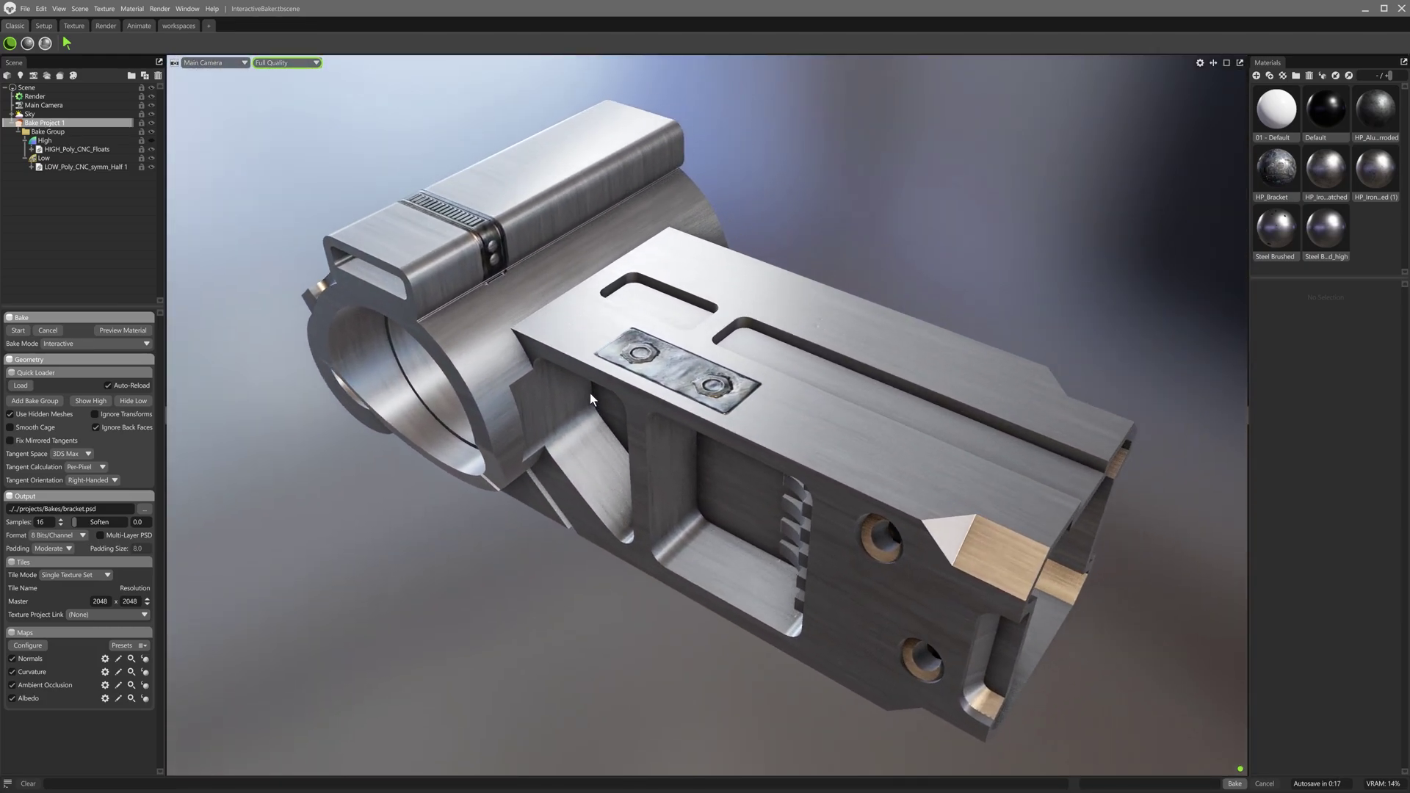
Display the baked Normals map, then the baked Albedo map, in the viewport
left_click(295, 63)
mouse_move(288, 131)
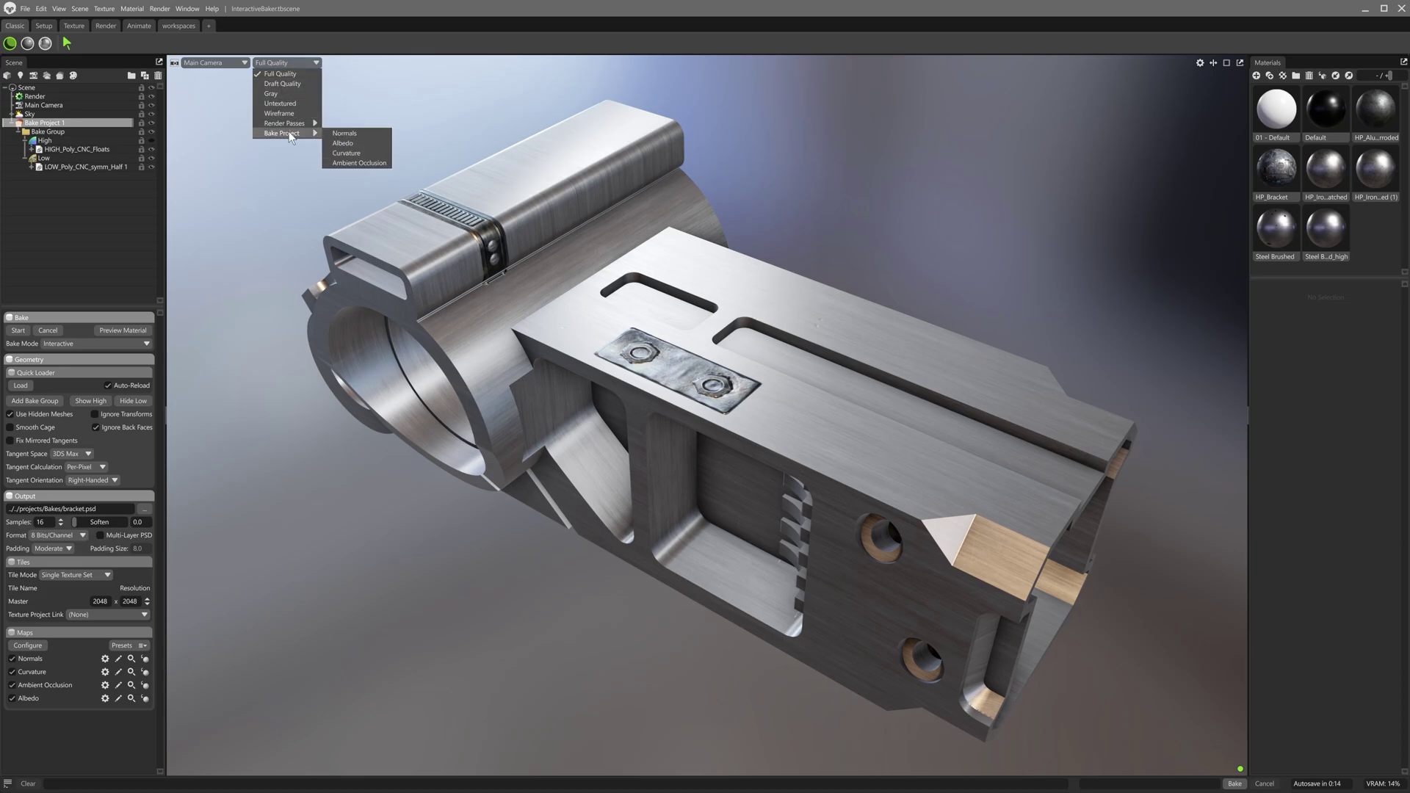
left_click(342, 133)
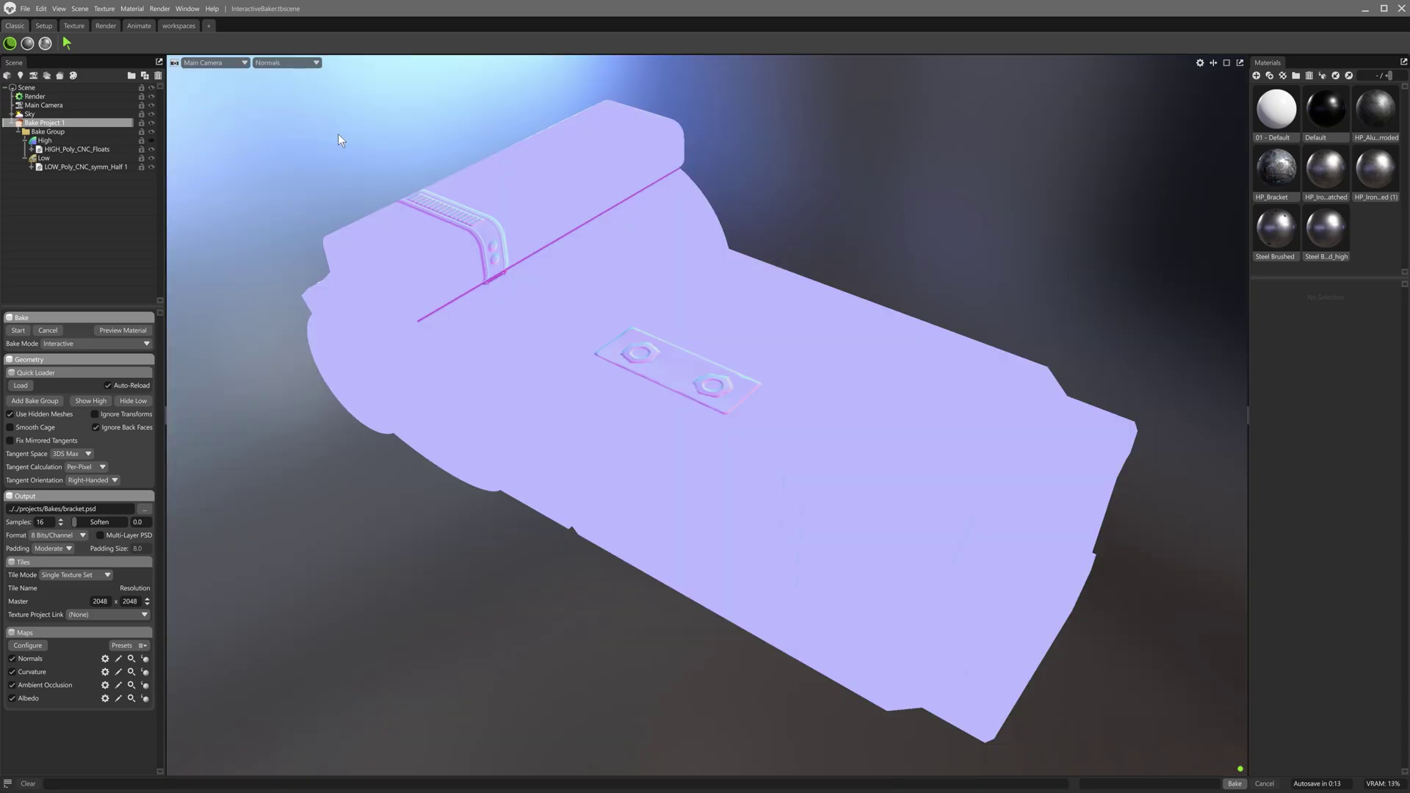
left_click(267, 63)
mouse_move(277, 133)
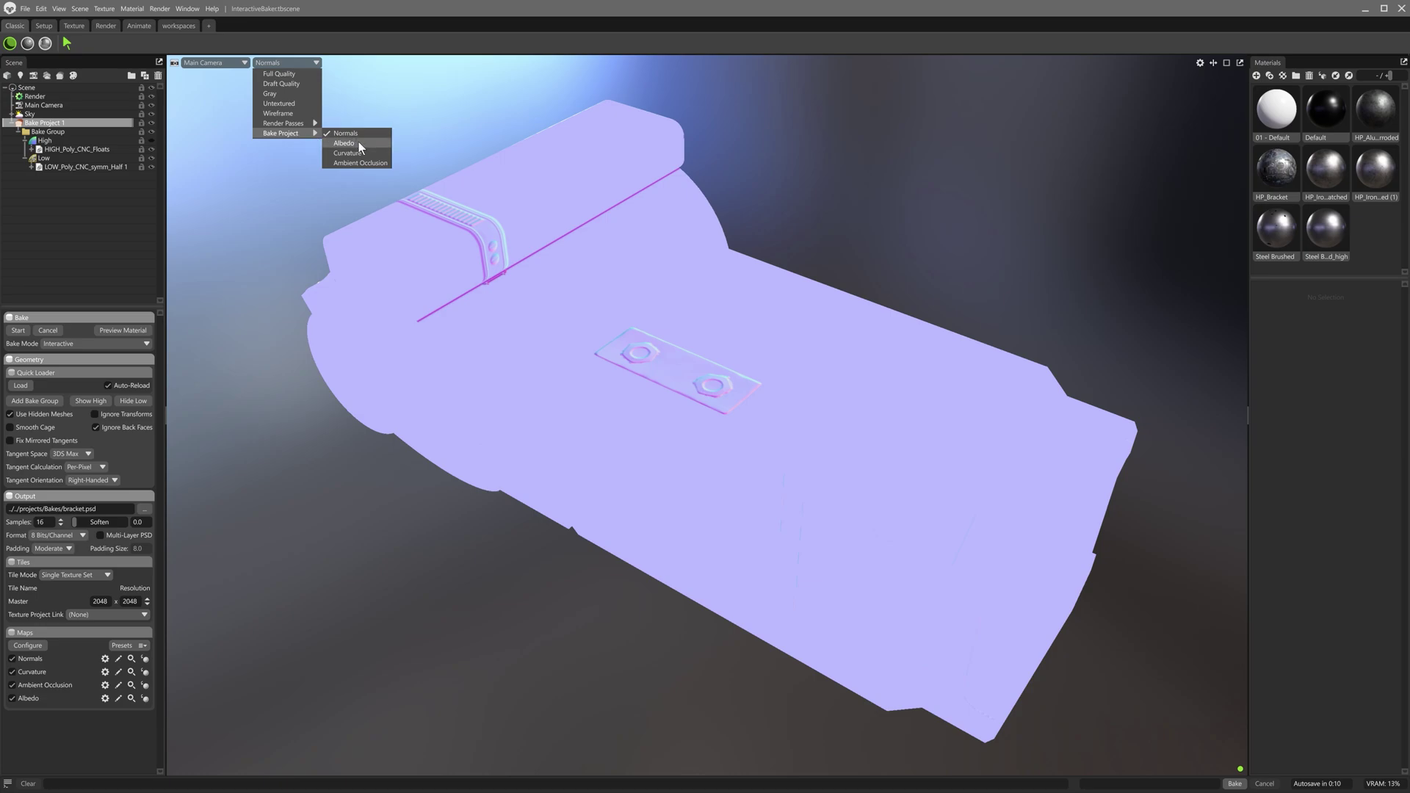
left_click(358, 142)
Switch the viewport to the baked Curvature map, then Ambient Occlusion, and orbit the part
left_click(290, 64)
mouse_move(283, 131)
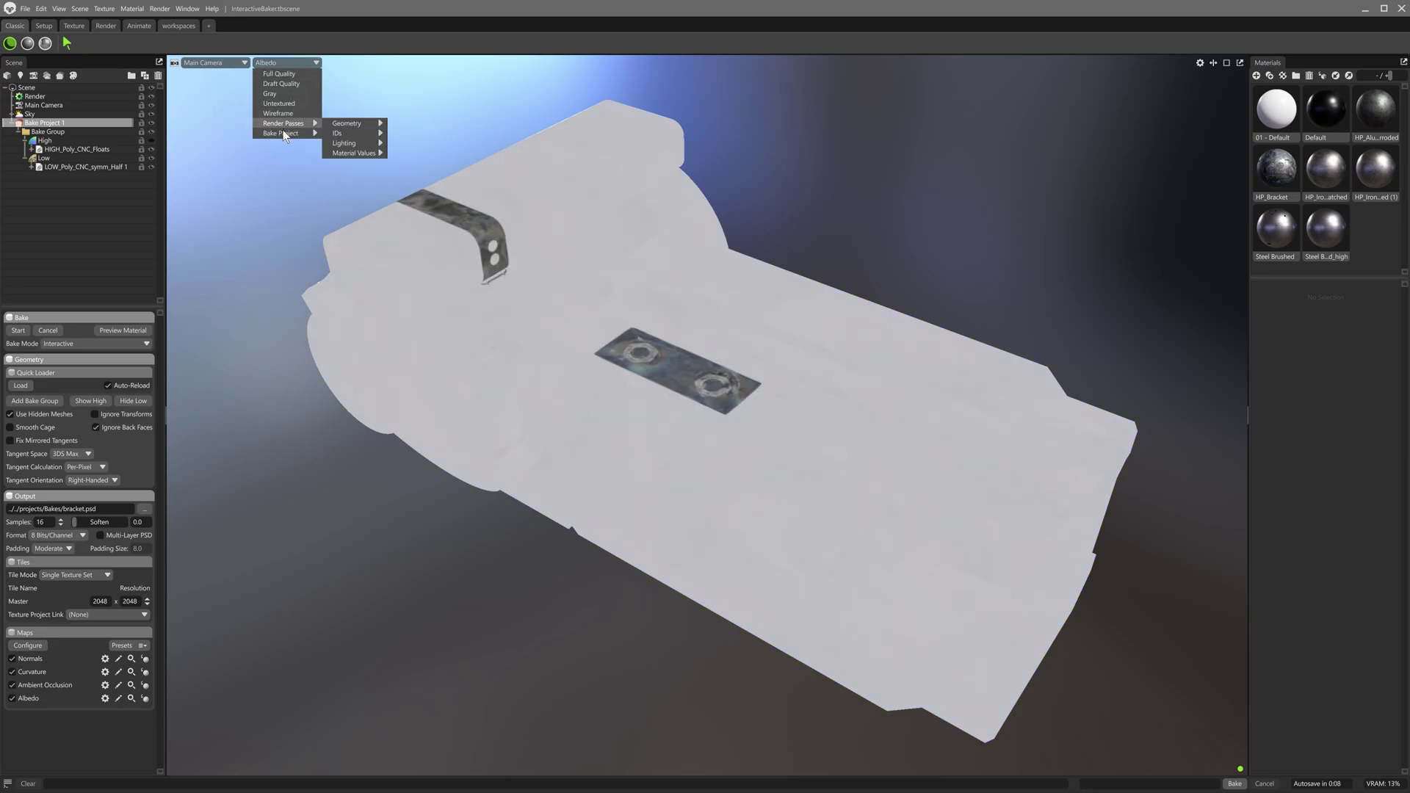
left_click(361, 154)
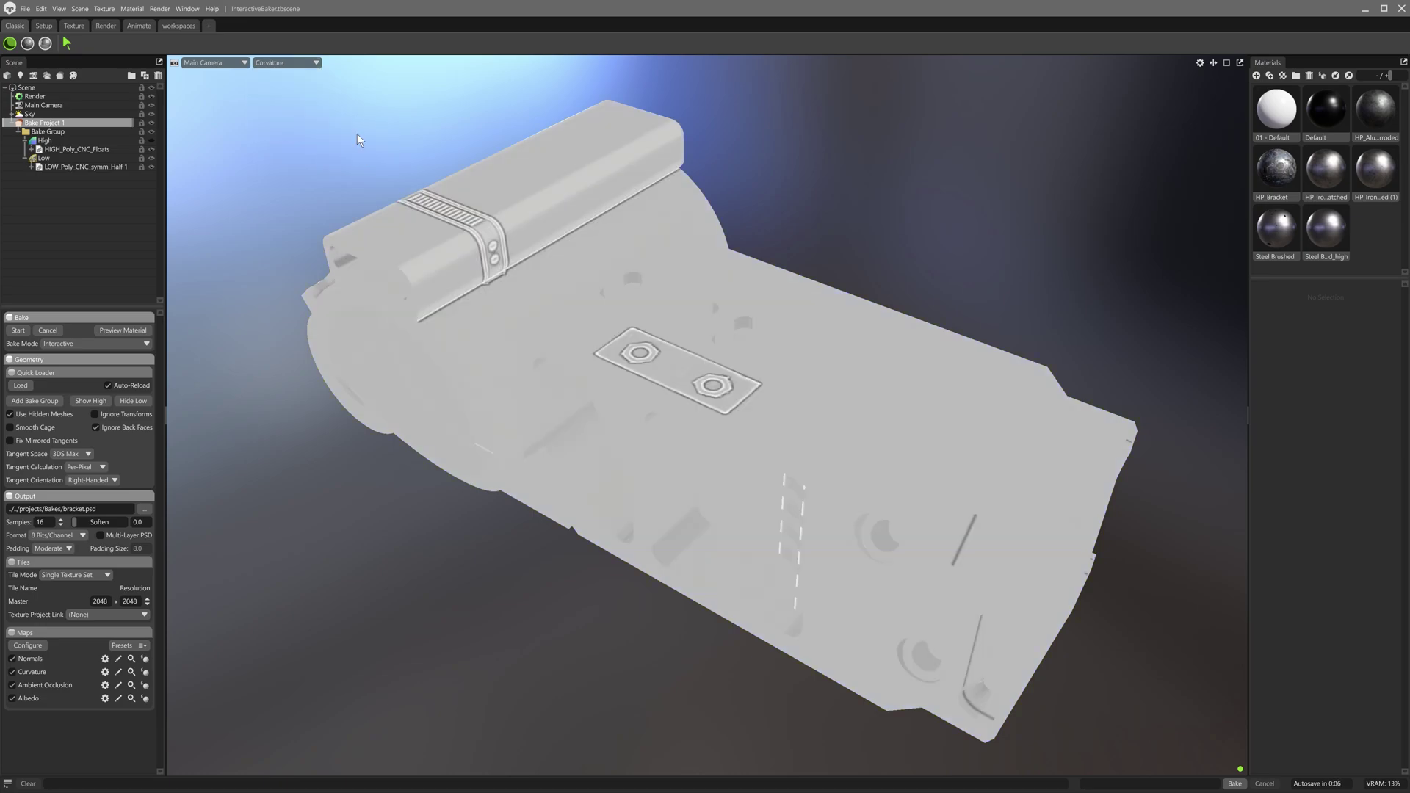
left_click(288, 63)
mouse_move(283, 134)
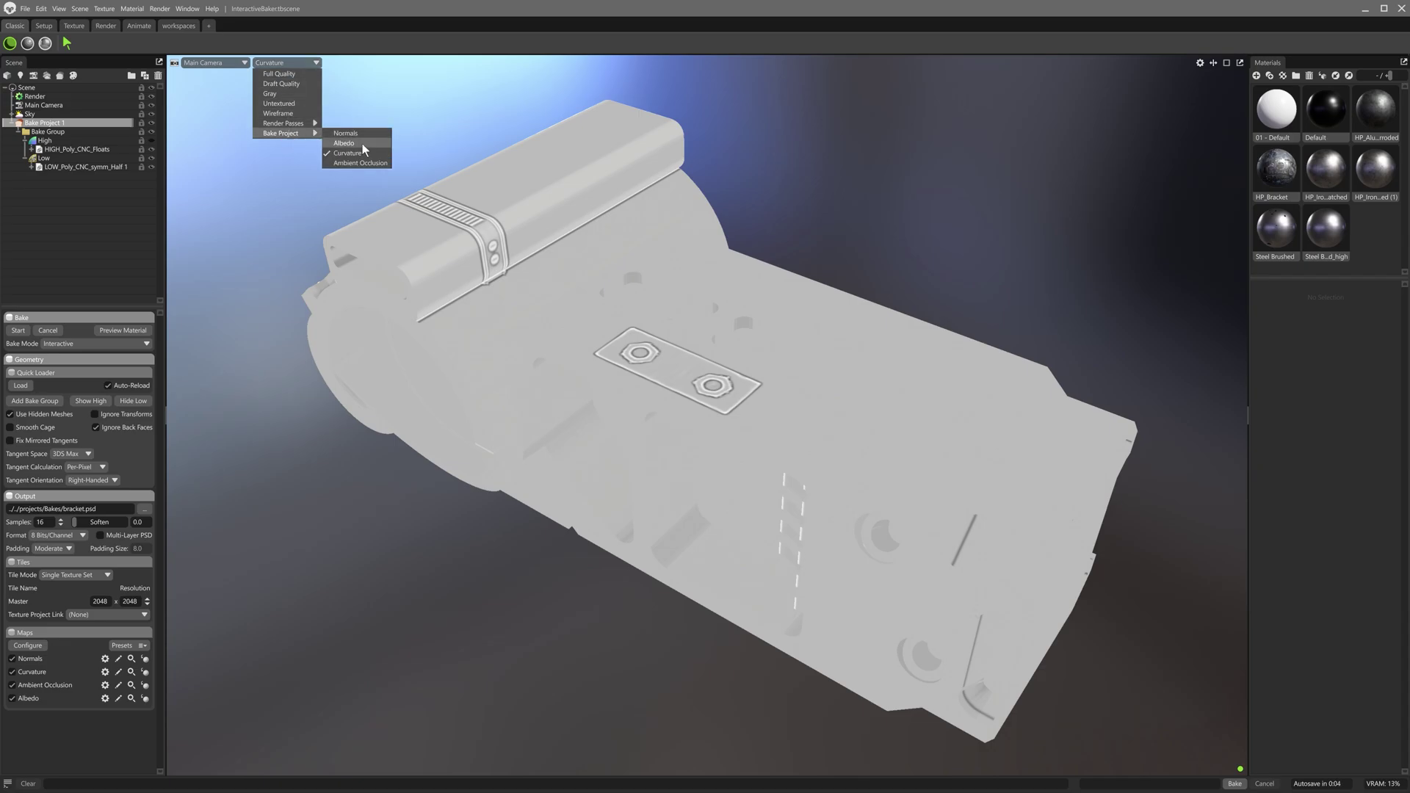
left_click(365, 162)
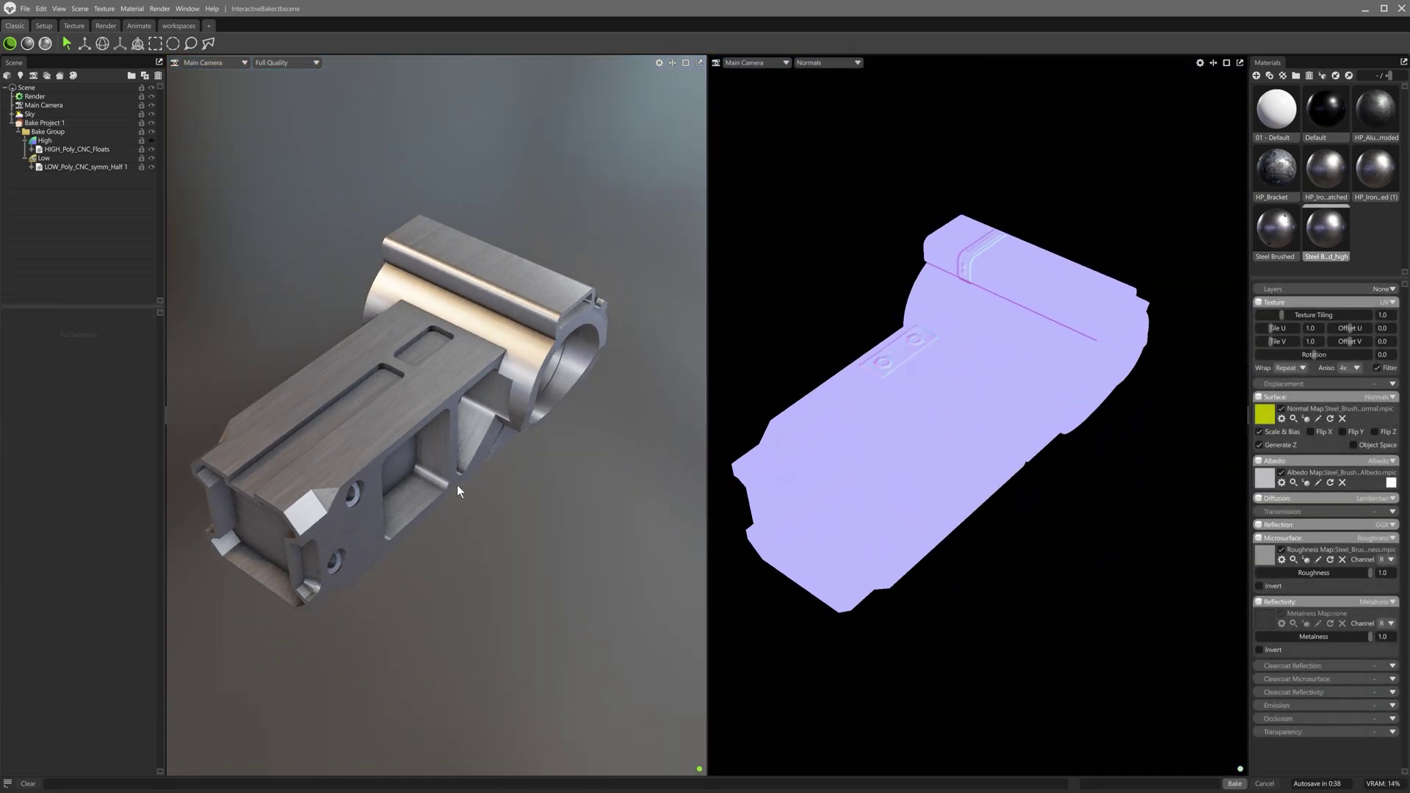
left_click_drag(457, 485, 605, 505)
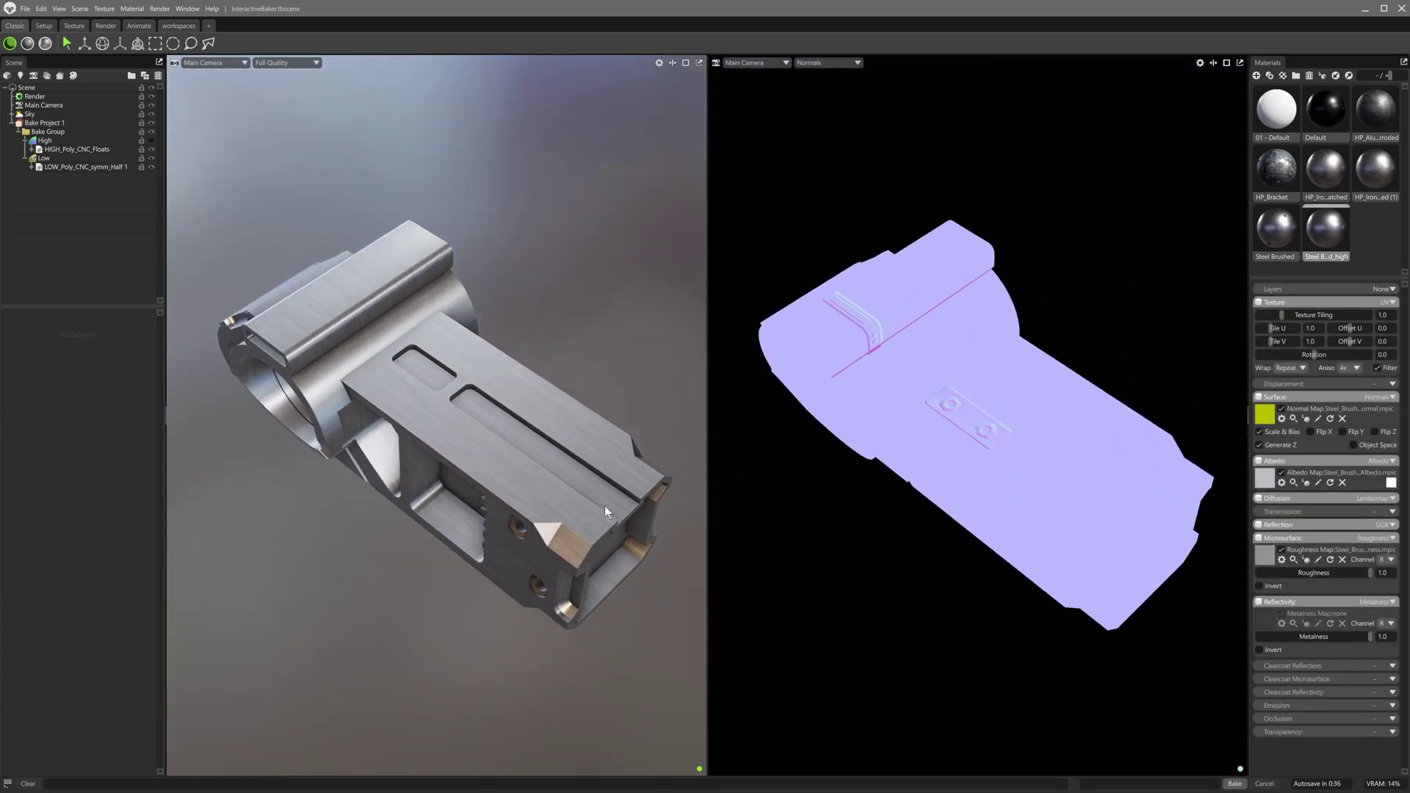
Set the left viewport to Normals and orbit the linked views to a three-quarter angle
left_click(316, 63)
left_click(411, 151)
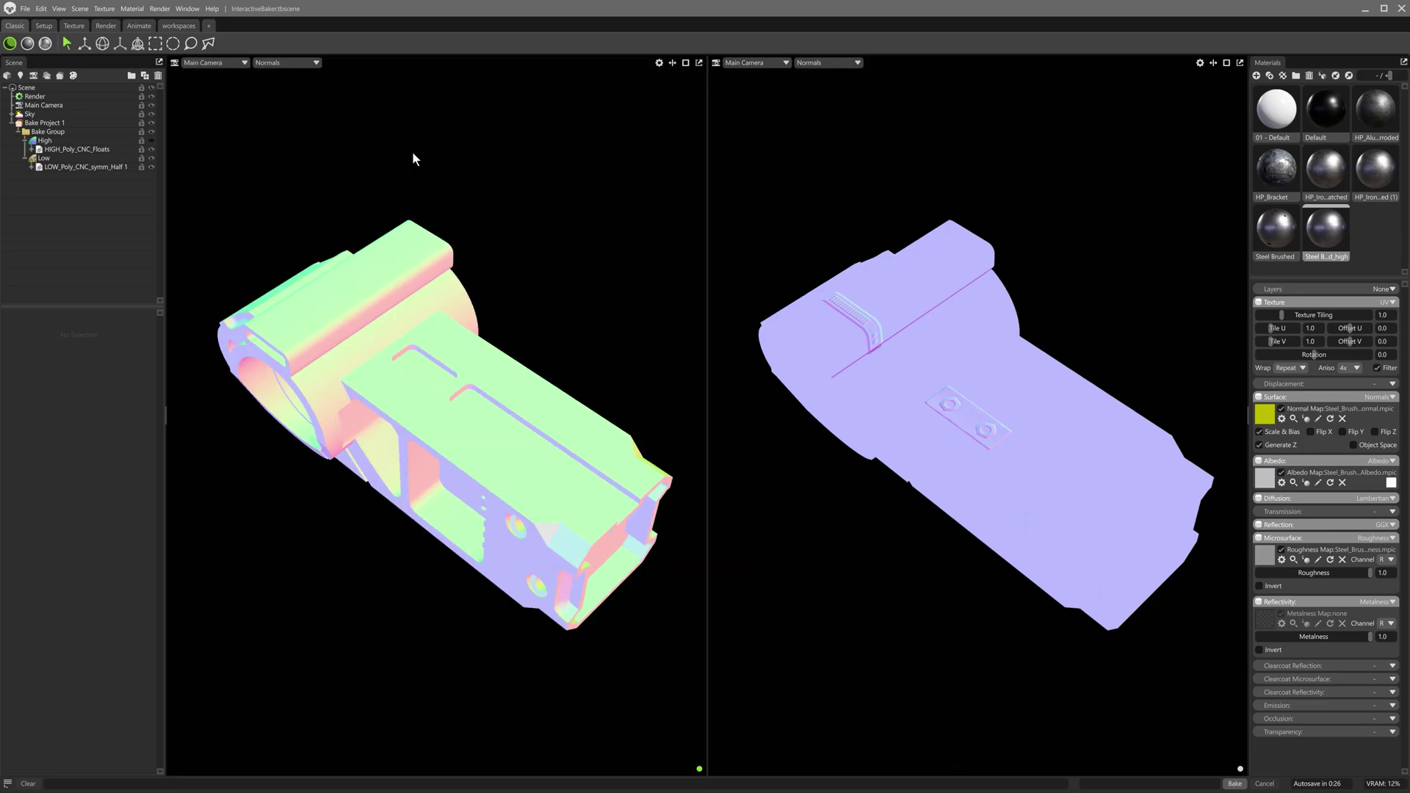
left_click_drag(567, 356, 558, 262)
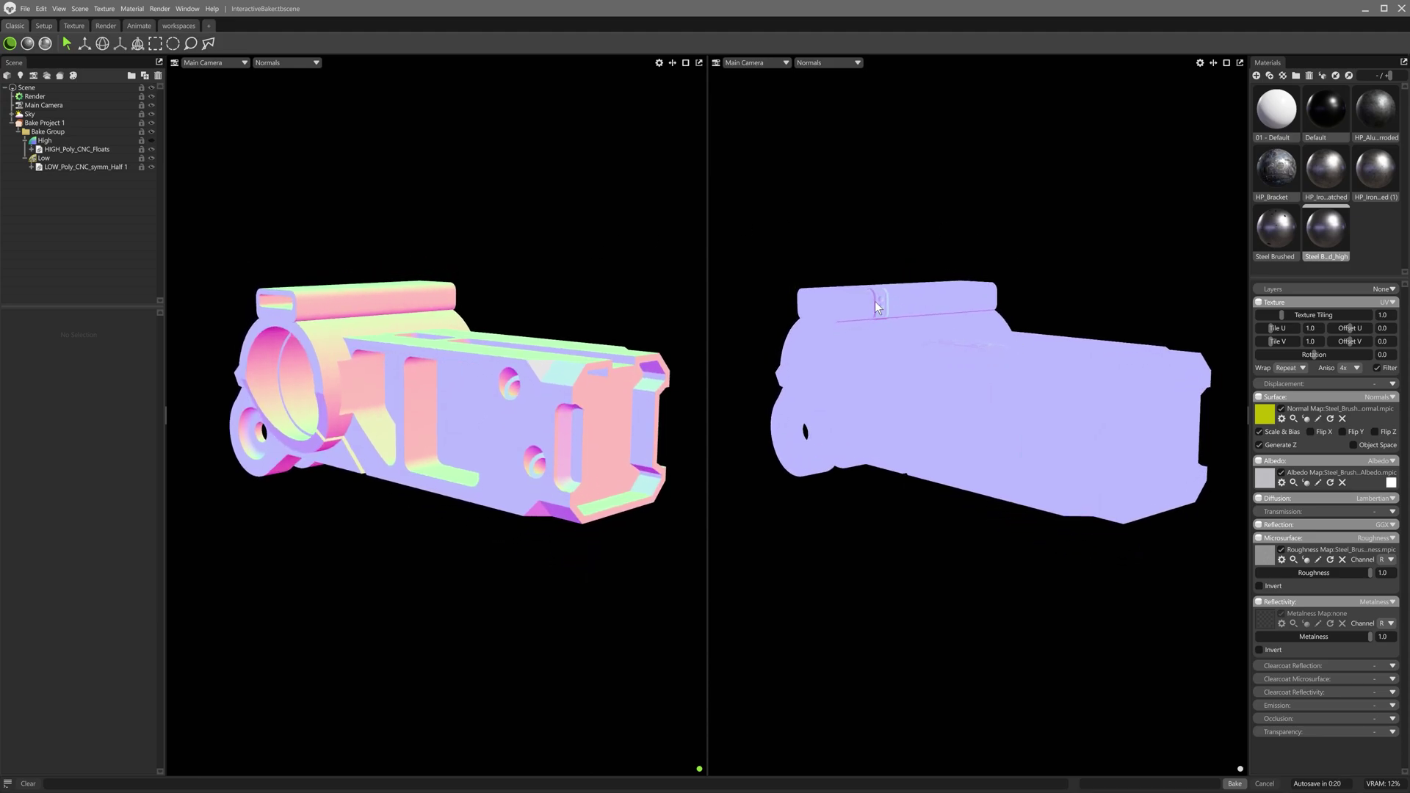
left_click_drag(955, 367, 900, 446)
scroll(910, 396, "down", 5)
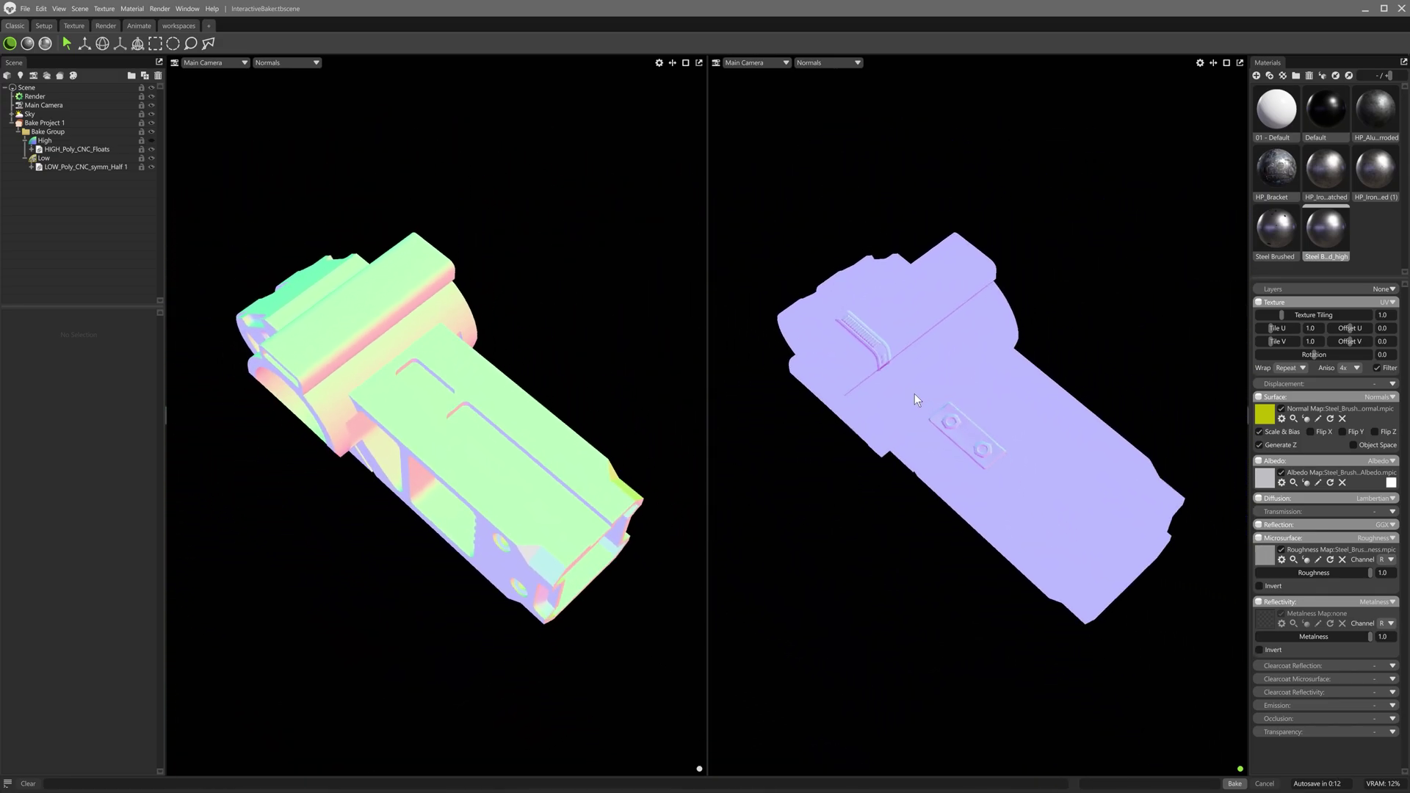
left_click_drag(910, 390, 903, 359)
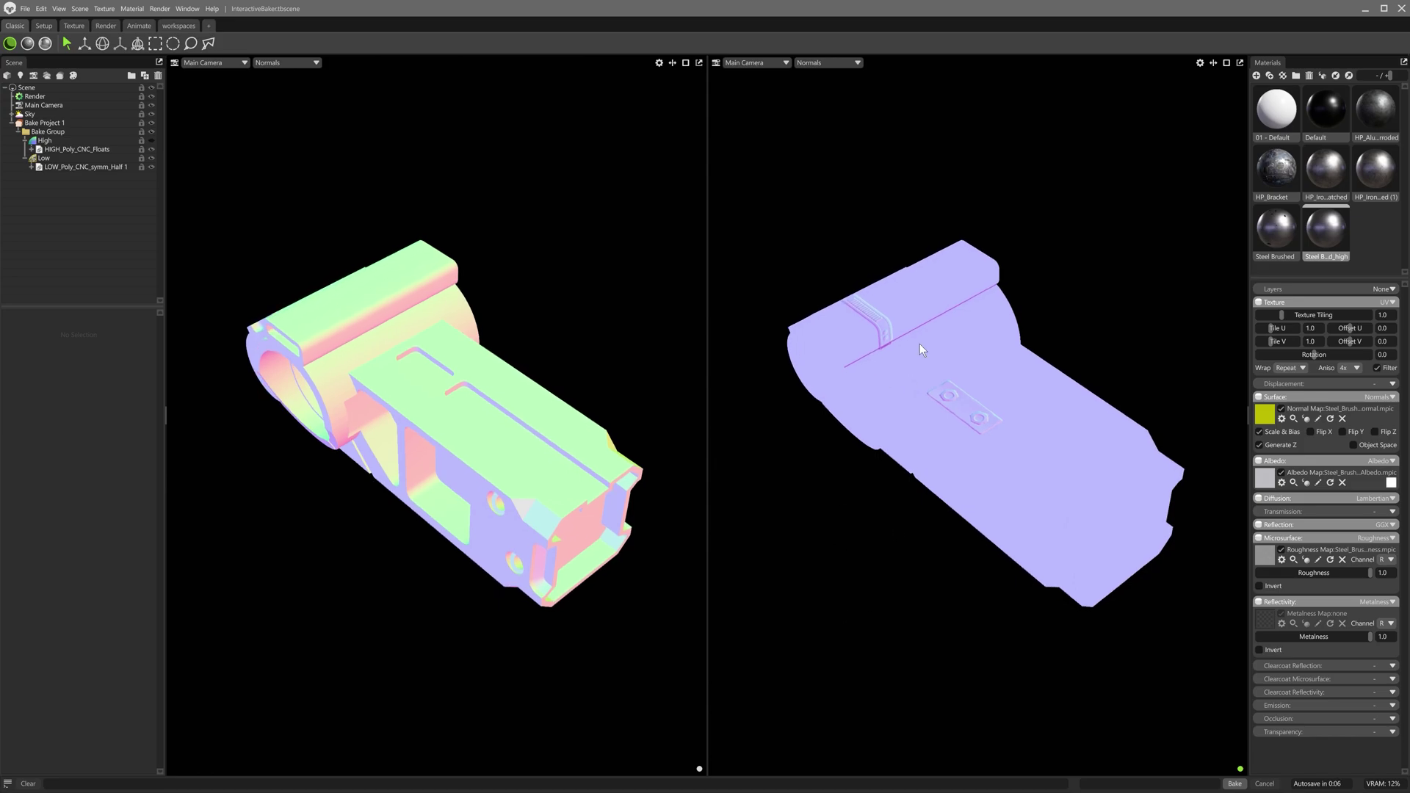
Set the right viewport to the baked Curvature map, then to Ambient Occlusion
left_click(849, 63)
mouse_move(829, 133)
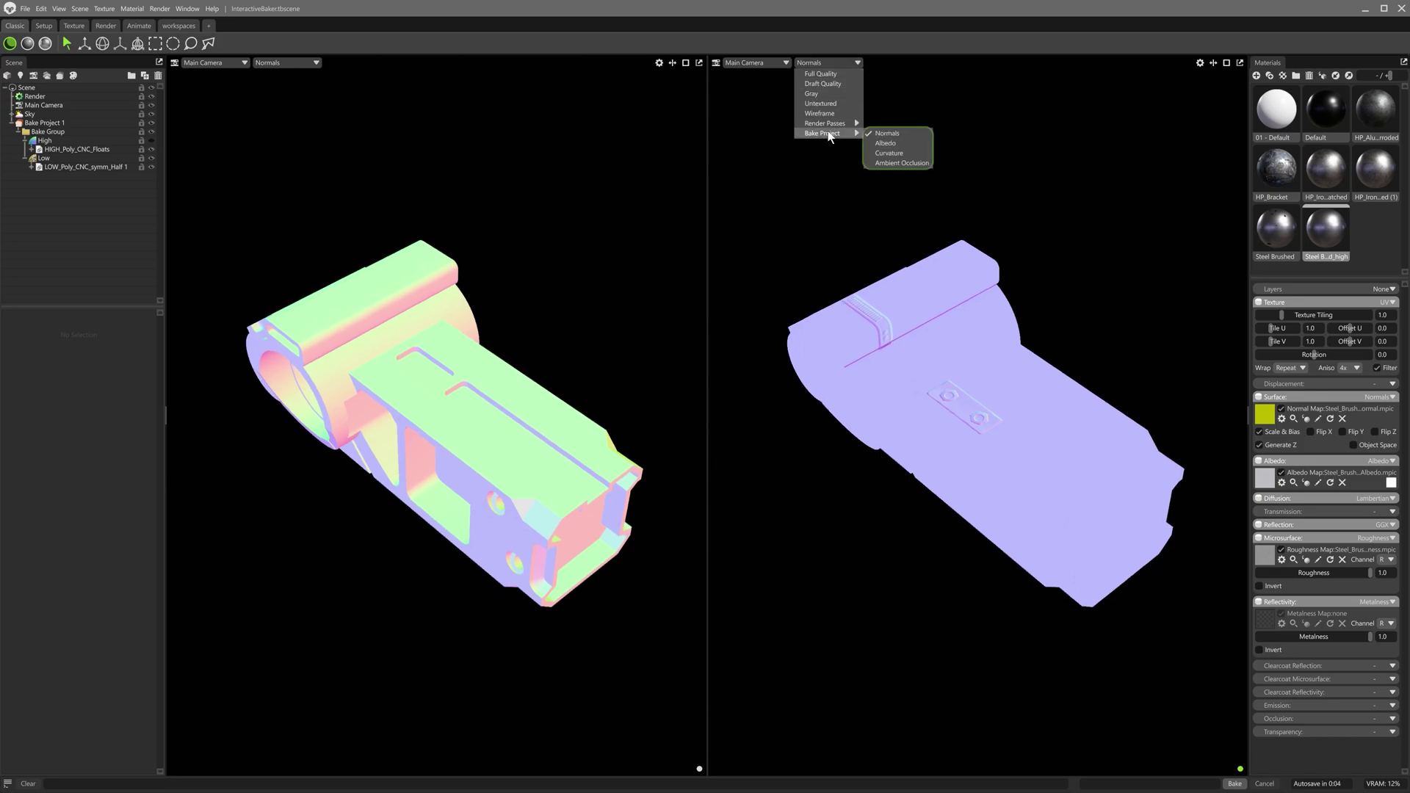
left_click(906, 154)
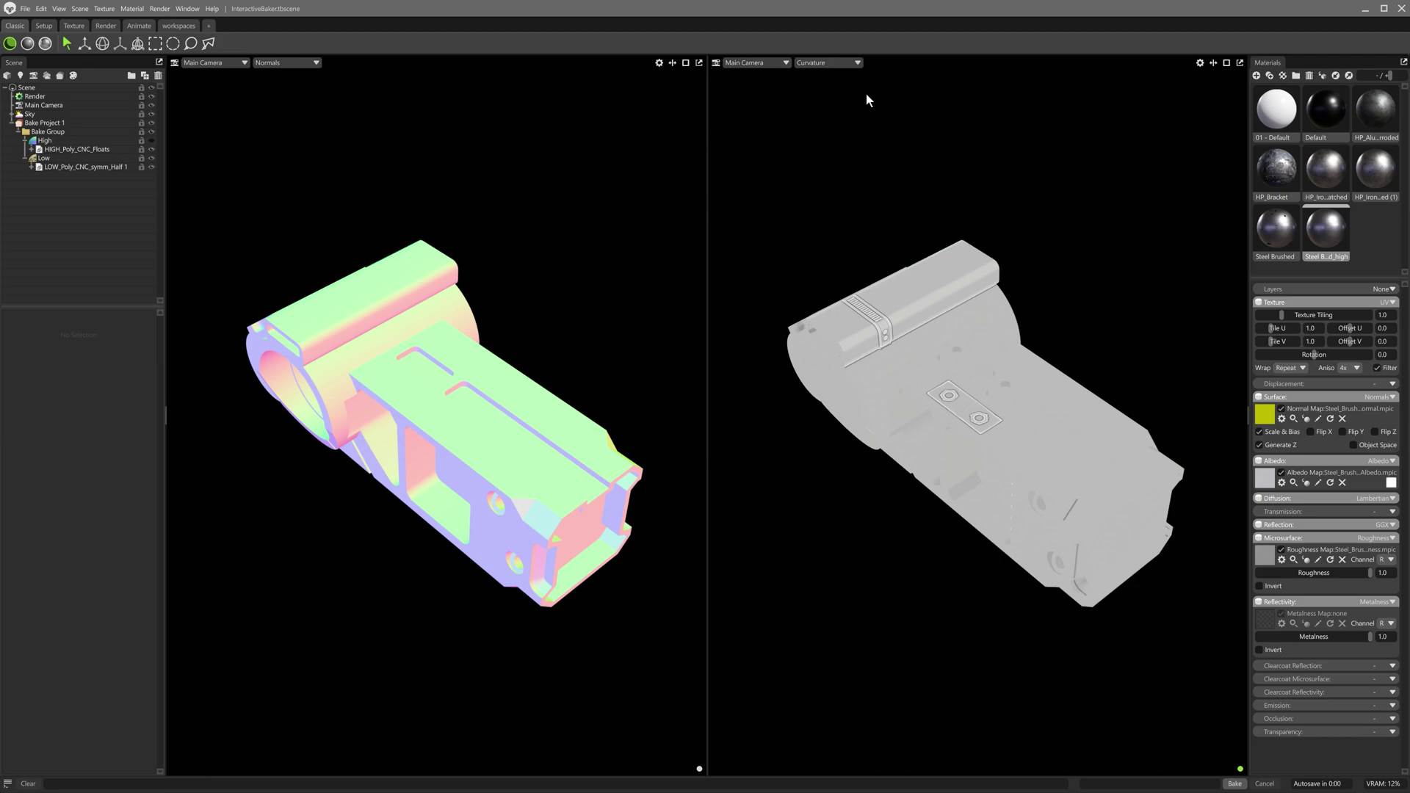
left_click(848, 64)
mouse_move(822, 135)
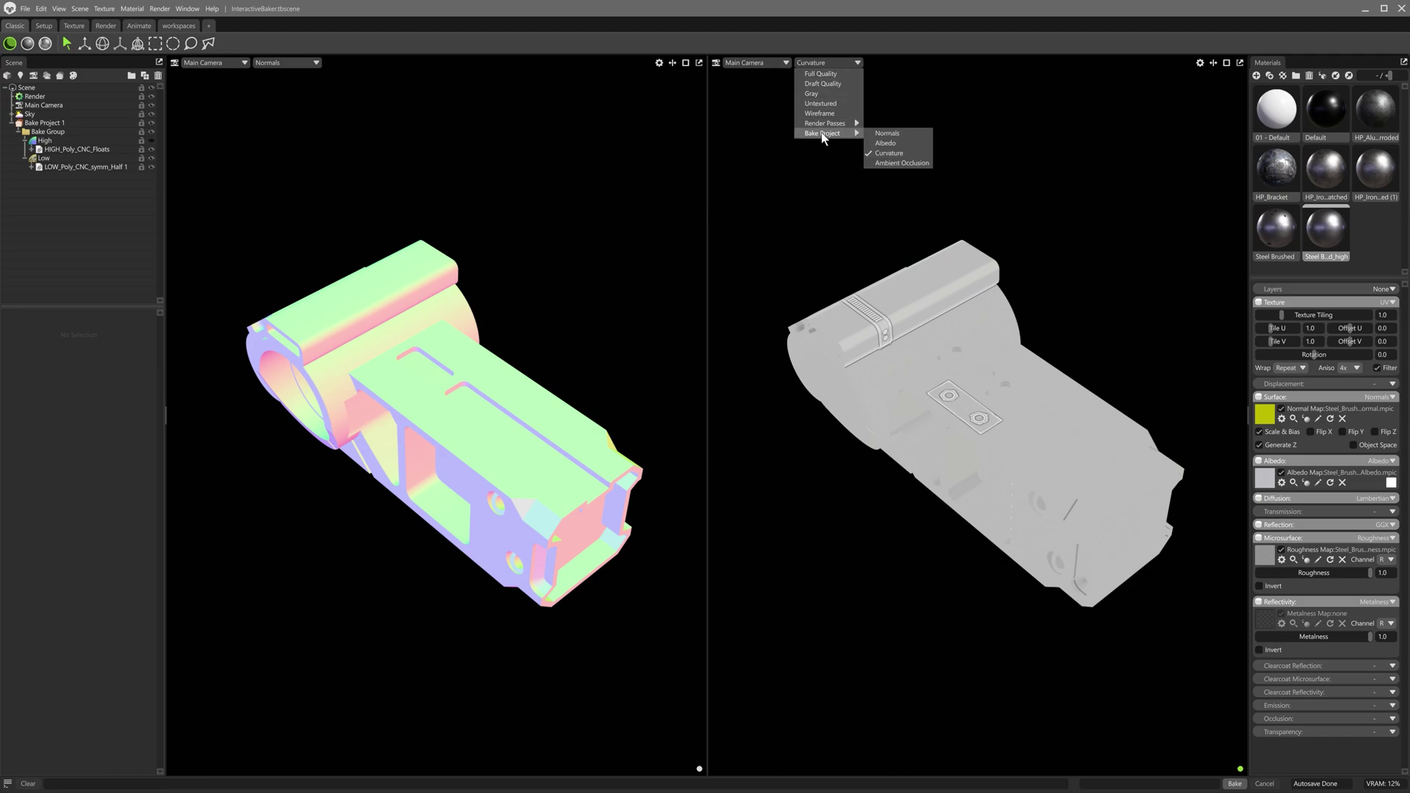
left_click(897, 163)
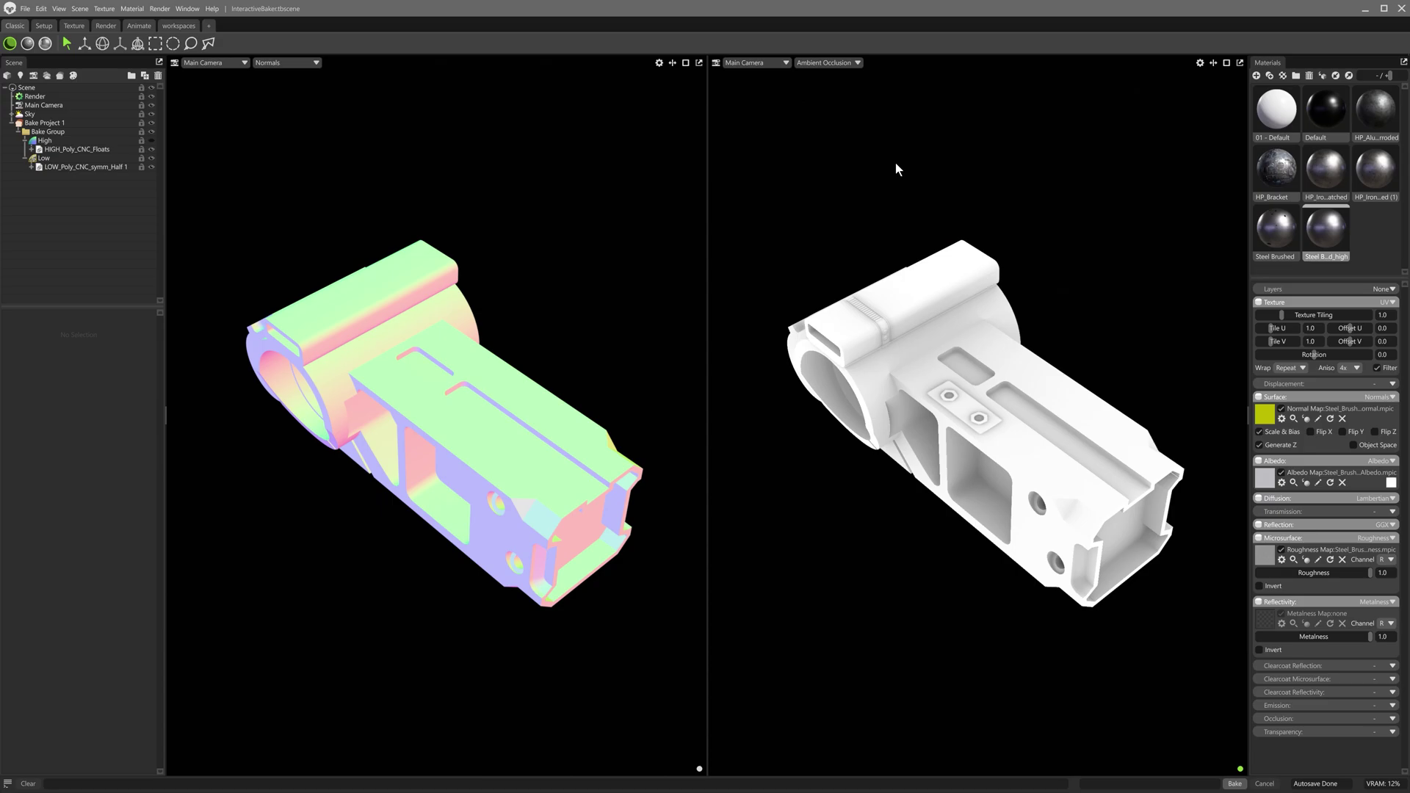
Collapse to one viewport with M and cycle display modes (grey, normals, others) using the period key
key("m")
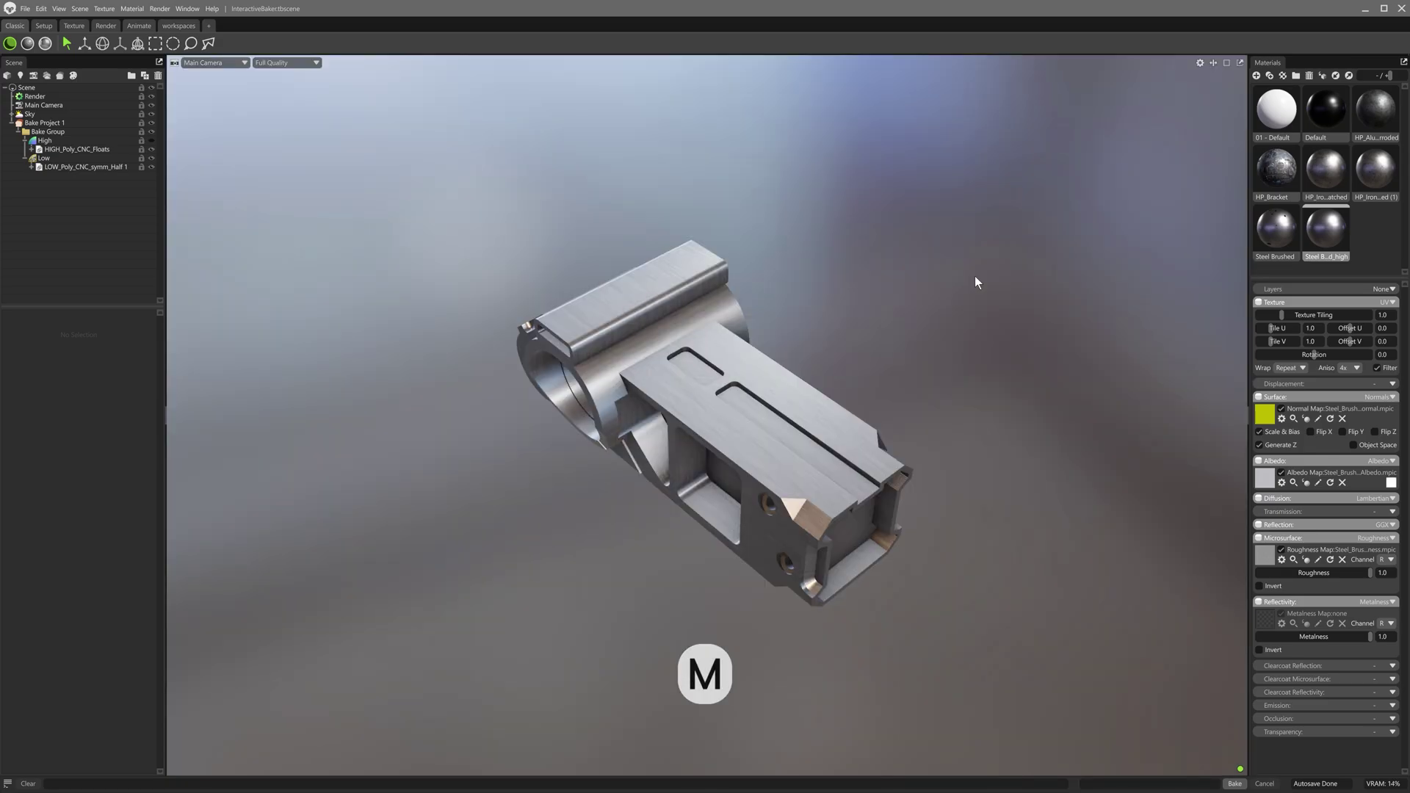
key("period")
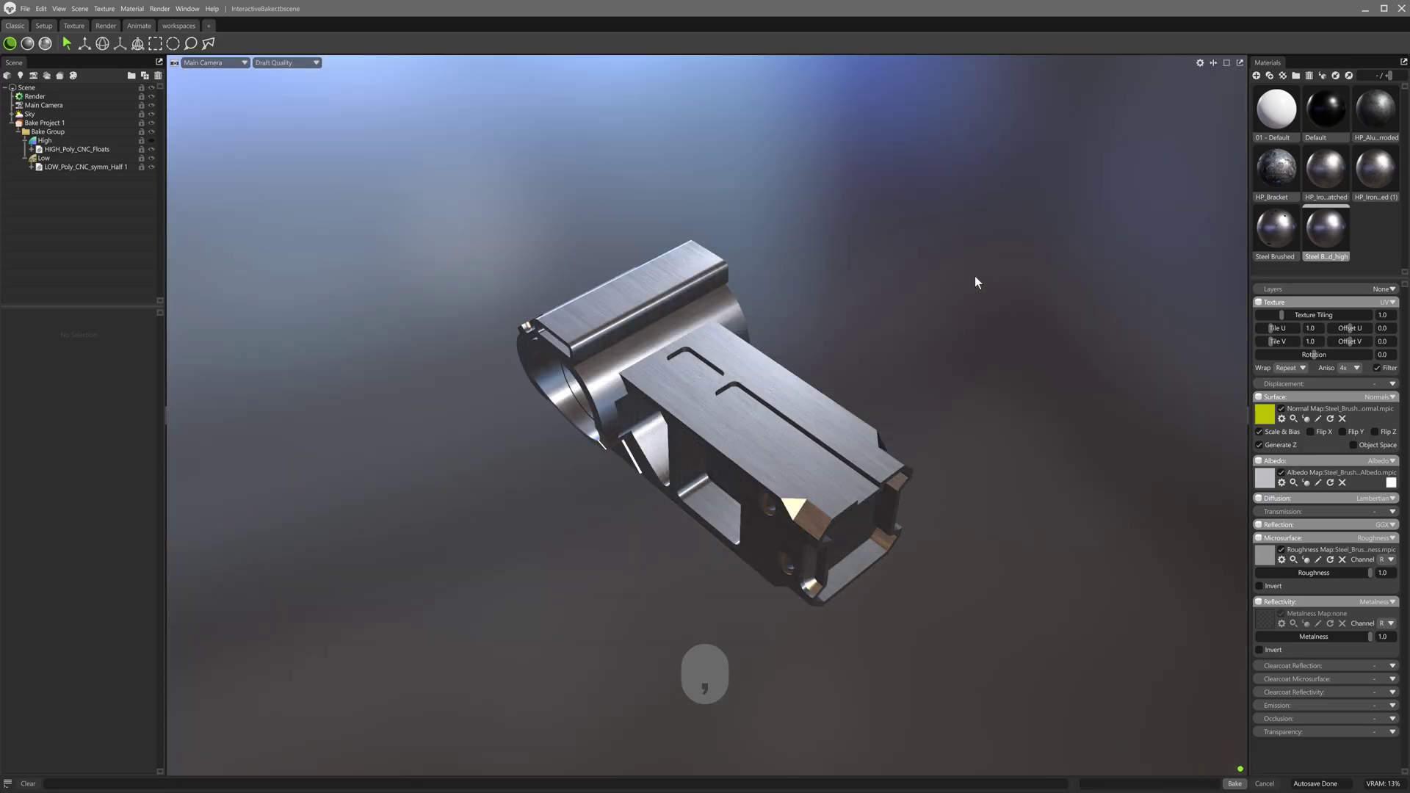
key("period")
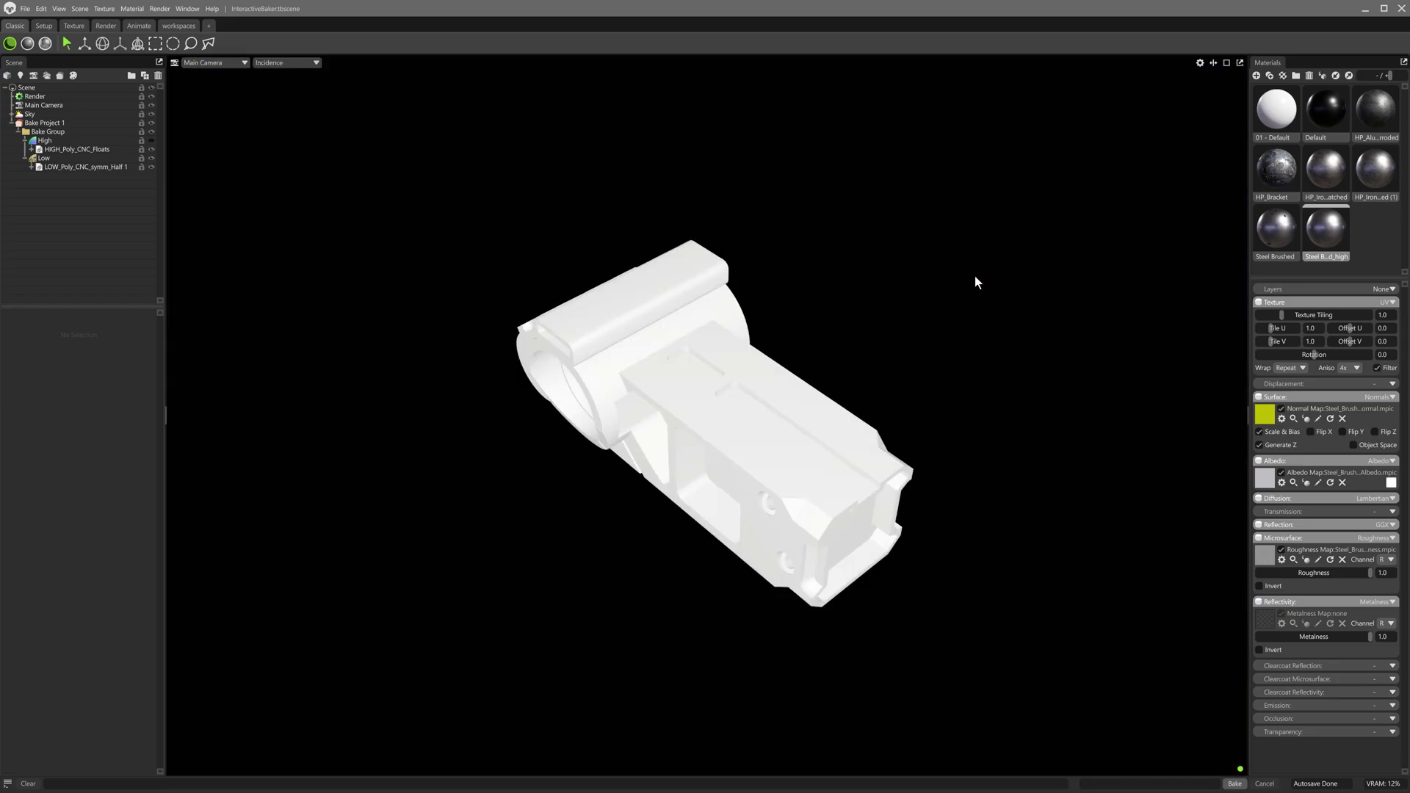
key("period")
key("period")
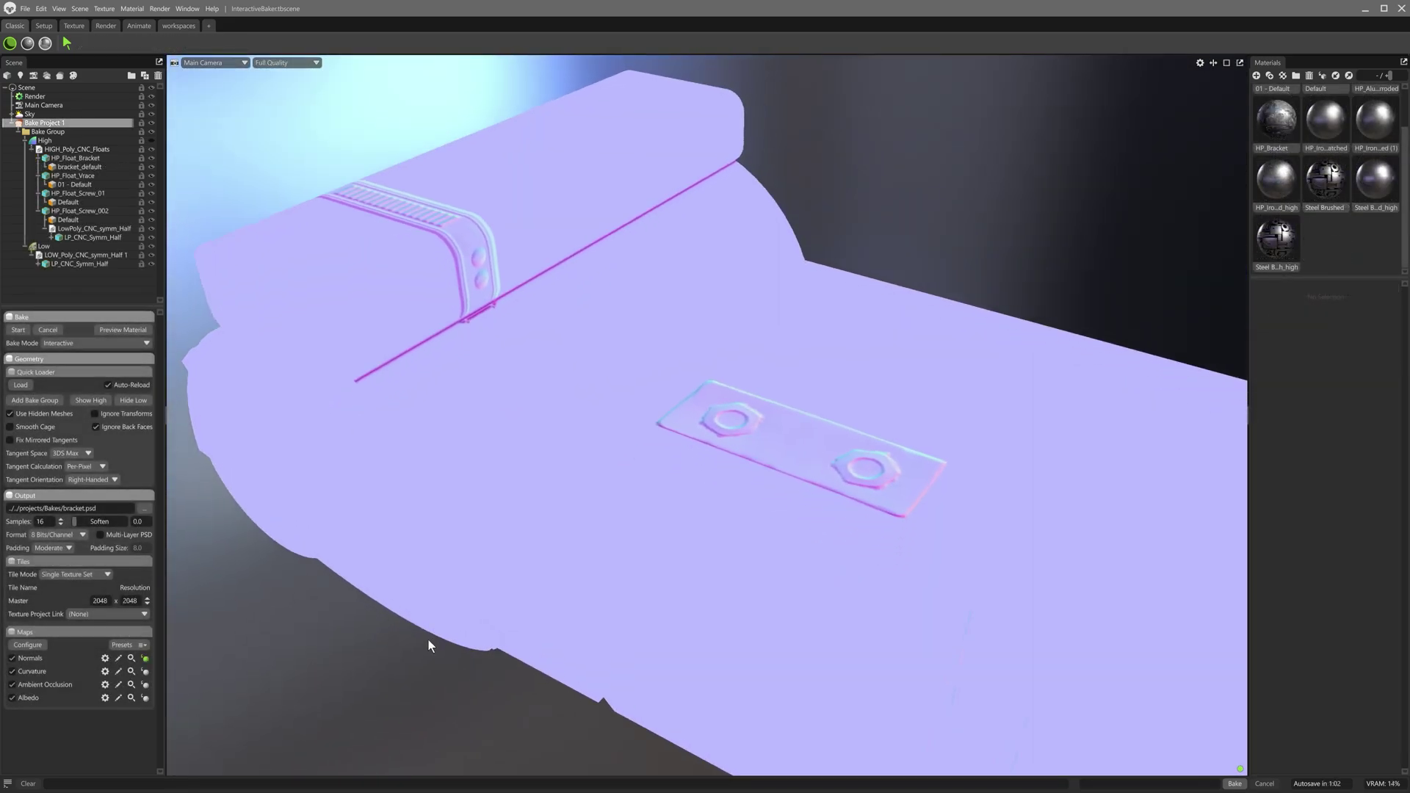
Preview full materials, select HP_Float_Bracket, and slide it further along the top face
left_click(106, 327)
left_click_drag(413, 487, 632, 549)
right_click_drag(632, 549, 525, 459)
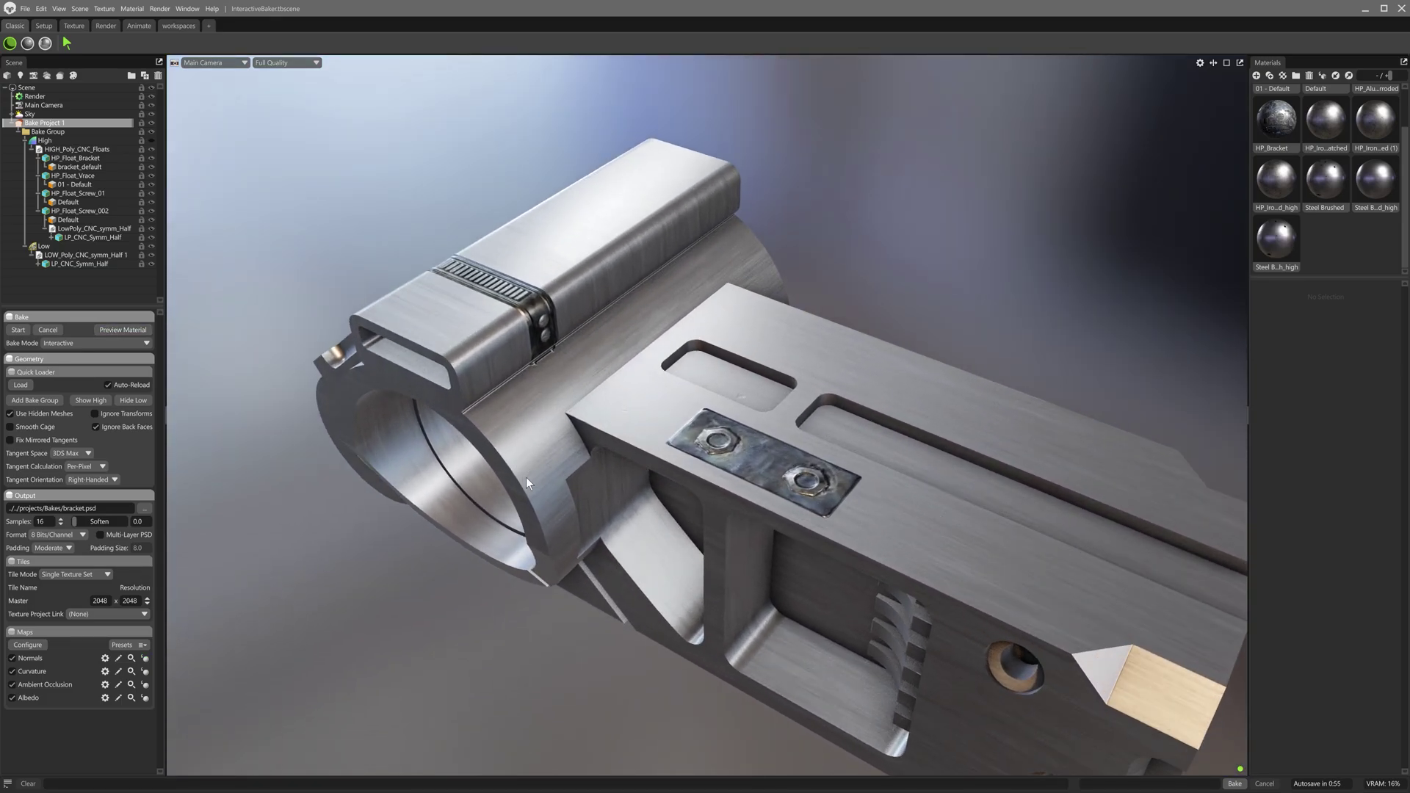
left_click(74, 157)
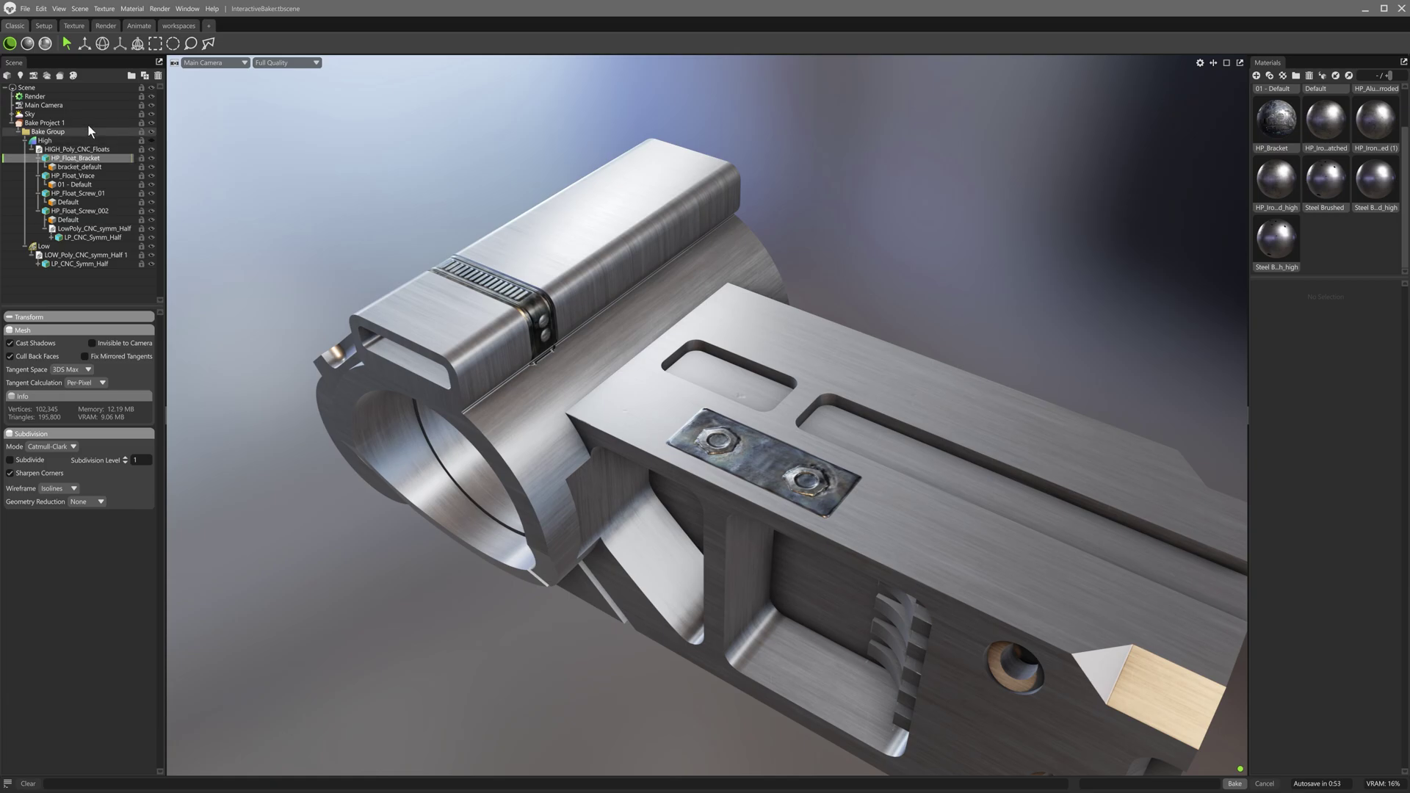
left_click(84, 44)
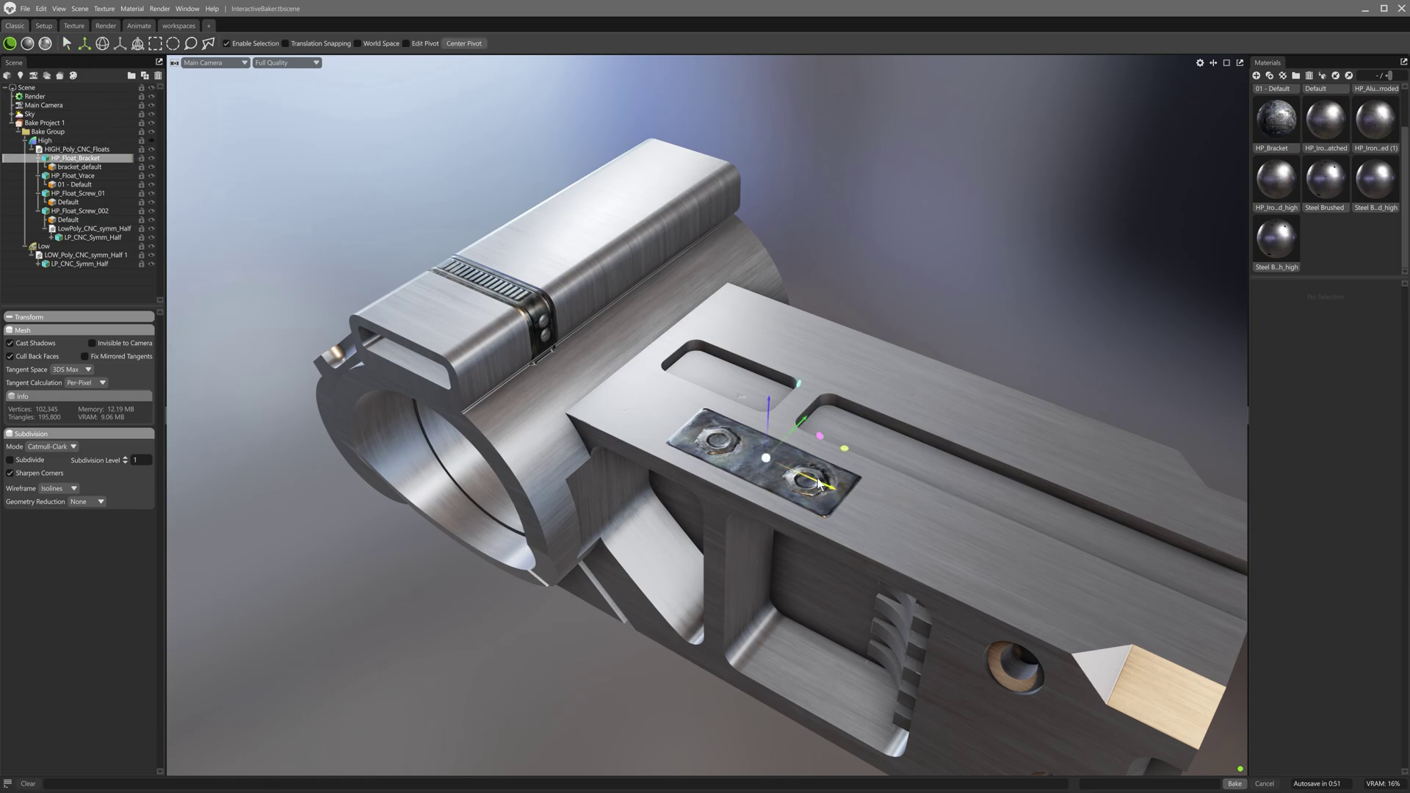
left_click_drag(932, 534, 1037, 580)
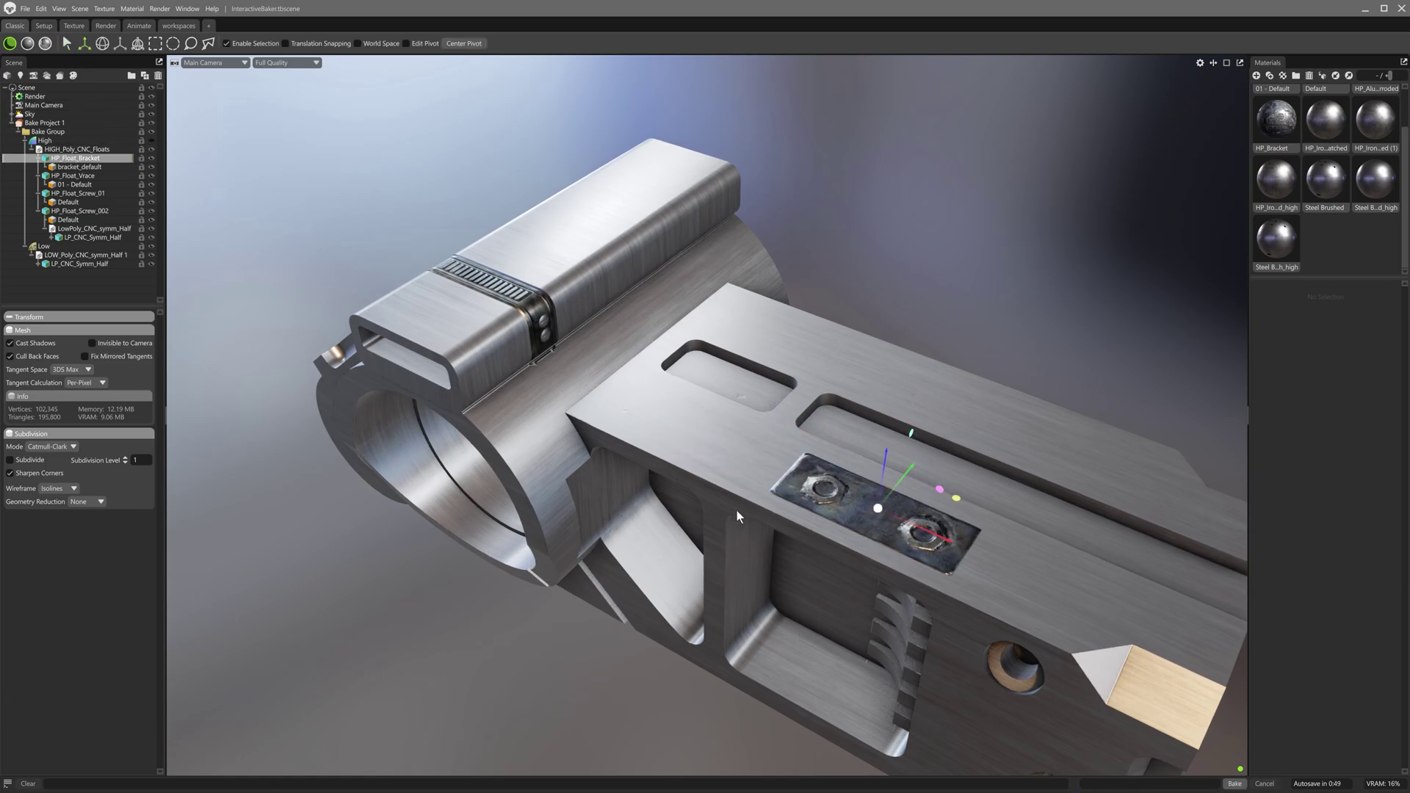
Check the Normals render pass, return to Full Quality, and orbit closer to the moved plate
left_click(306, 65)
left_click(351, 138)
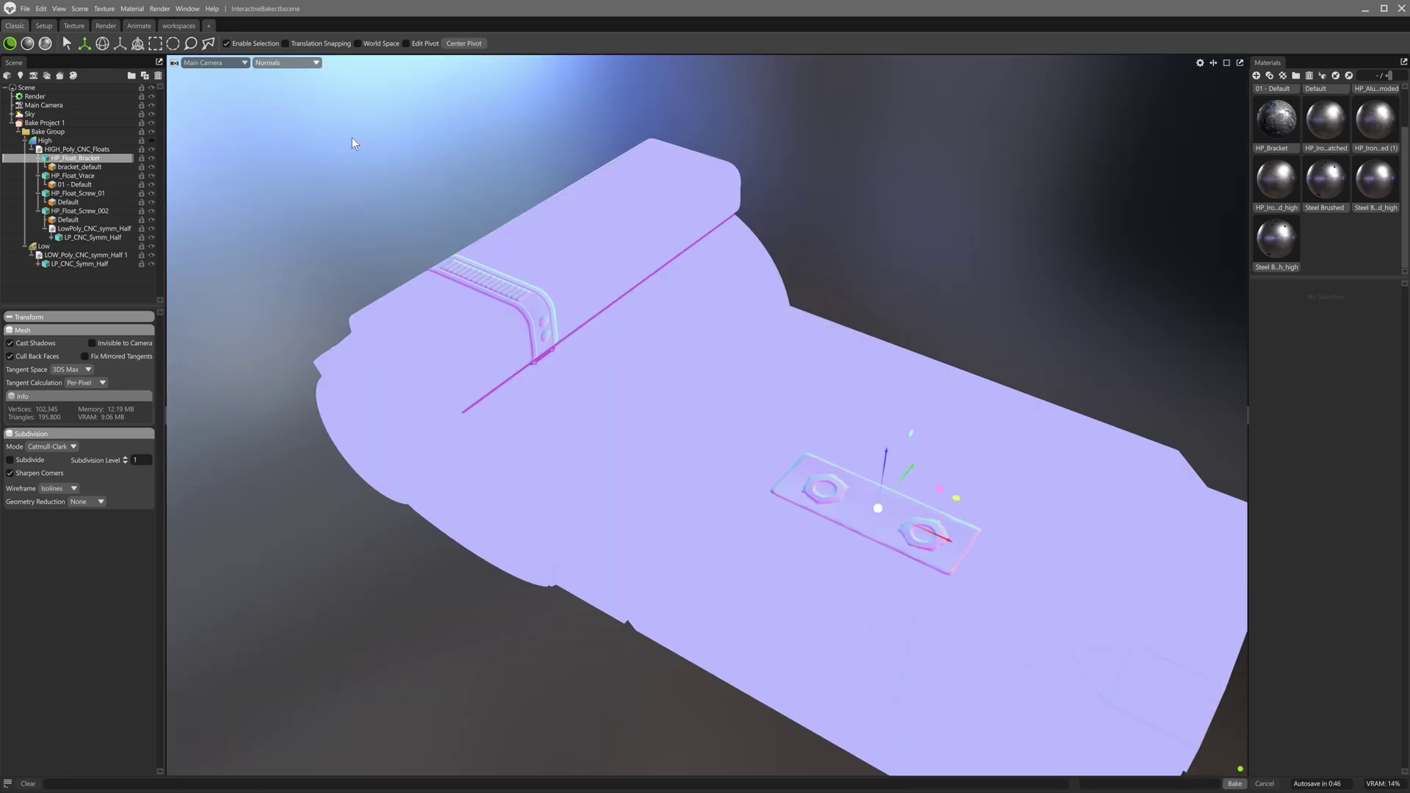
left_click(298, 63)
left_click(294, 74)
mouse_move(756, 470)
left_mouse_down()
mouse_move(734, 448)
mouse_move(735, 466)
left_mouse_up()
Set the HP_Bracket albedo tint to grey (102, 102, 102) and view down the bracket
left_click(1280, 129)
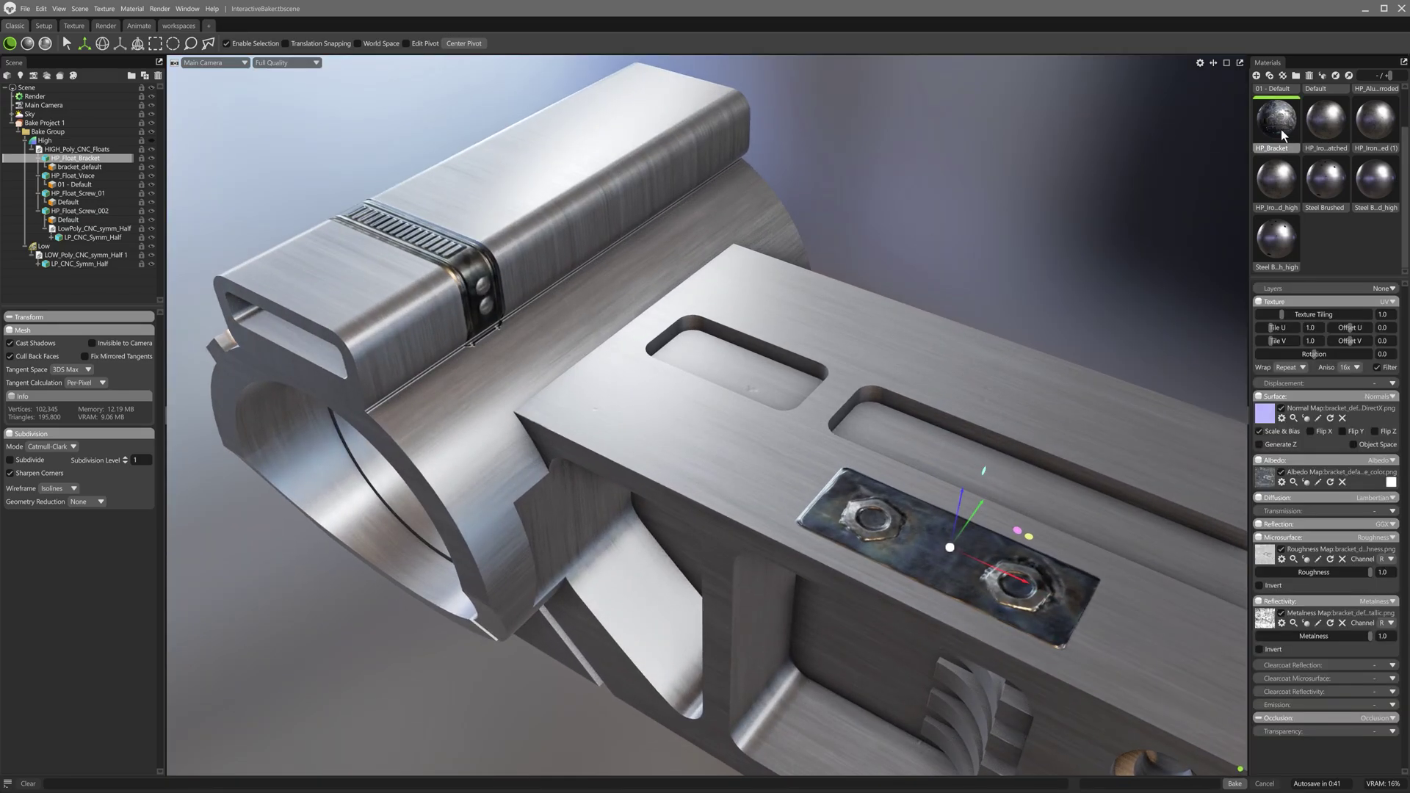
left_click(1391, 482)
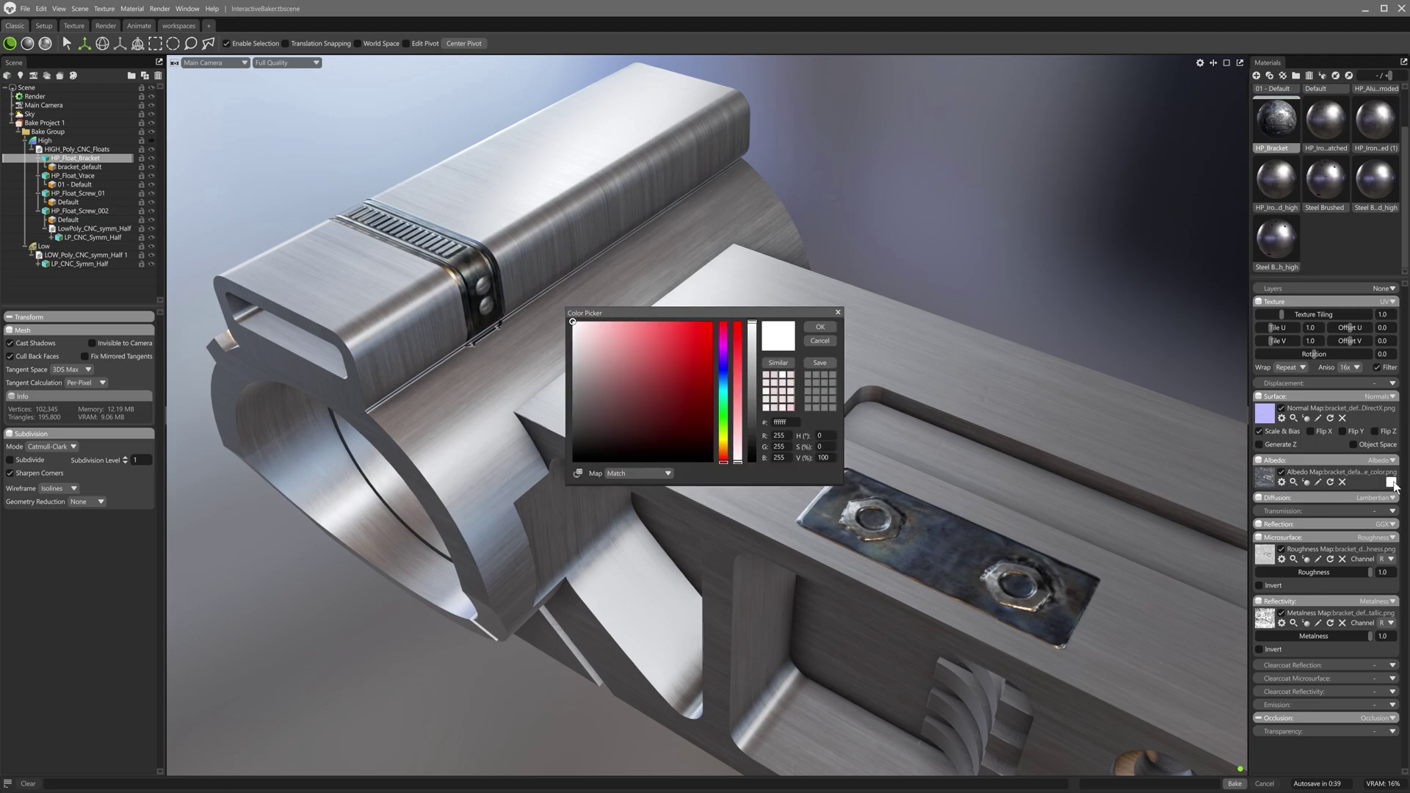
mouse_move(752, 373)
left_mouse_down()
mouse_move(750, 396)
mouse_move(769, 372)
left_mouse_up()
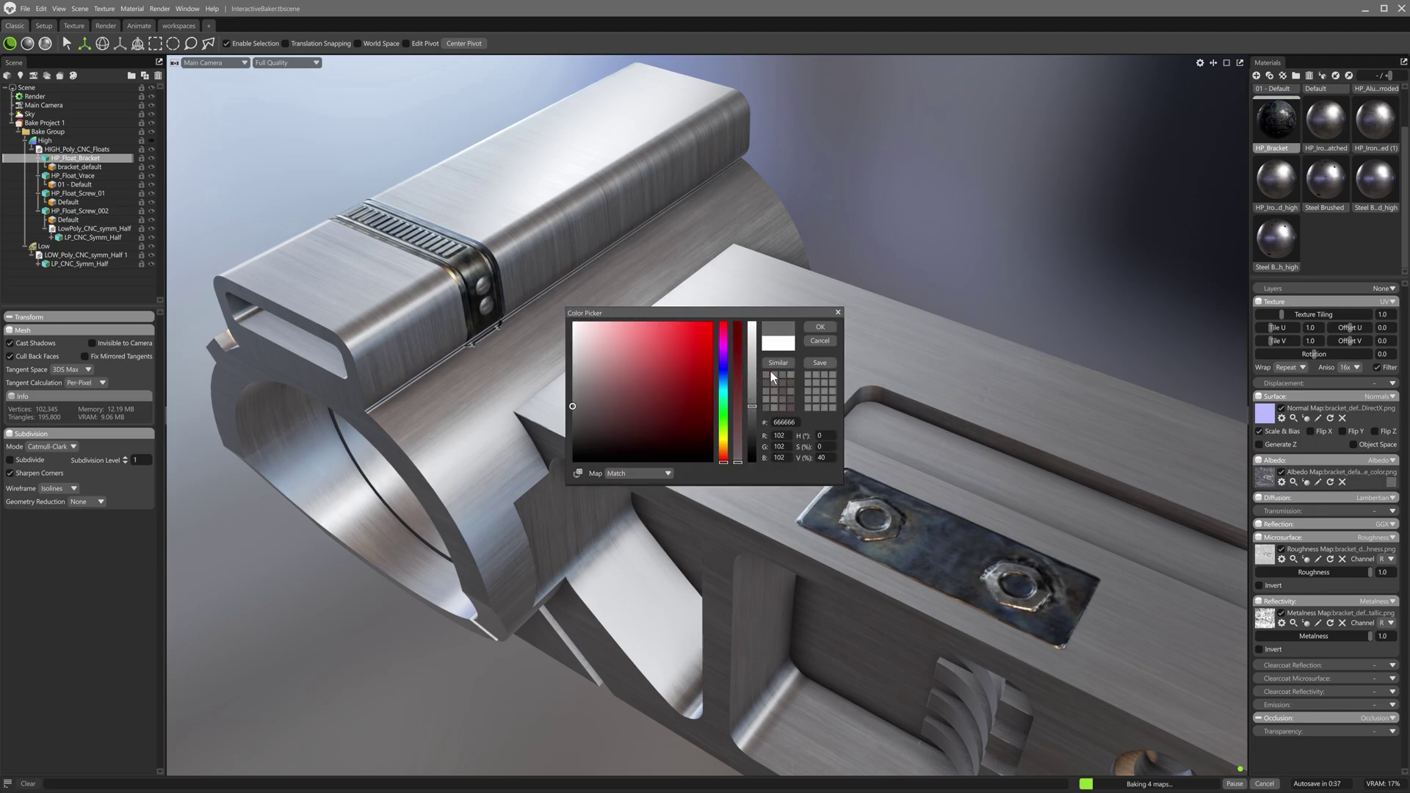
left_click(821, 327)
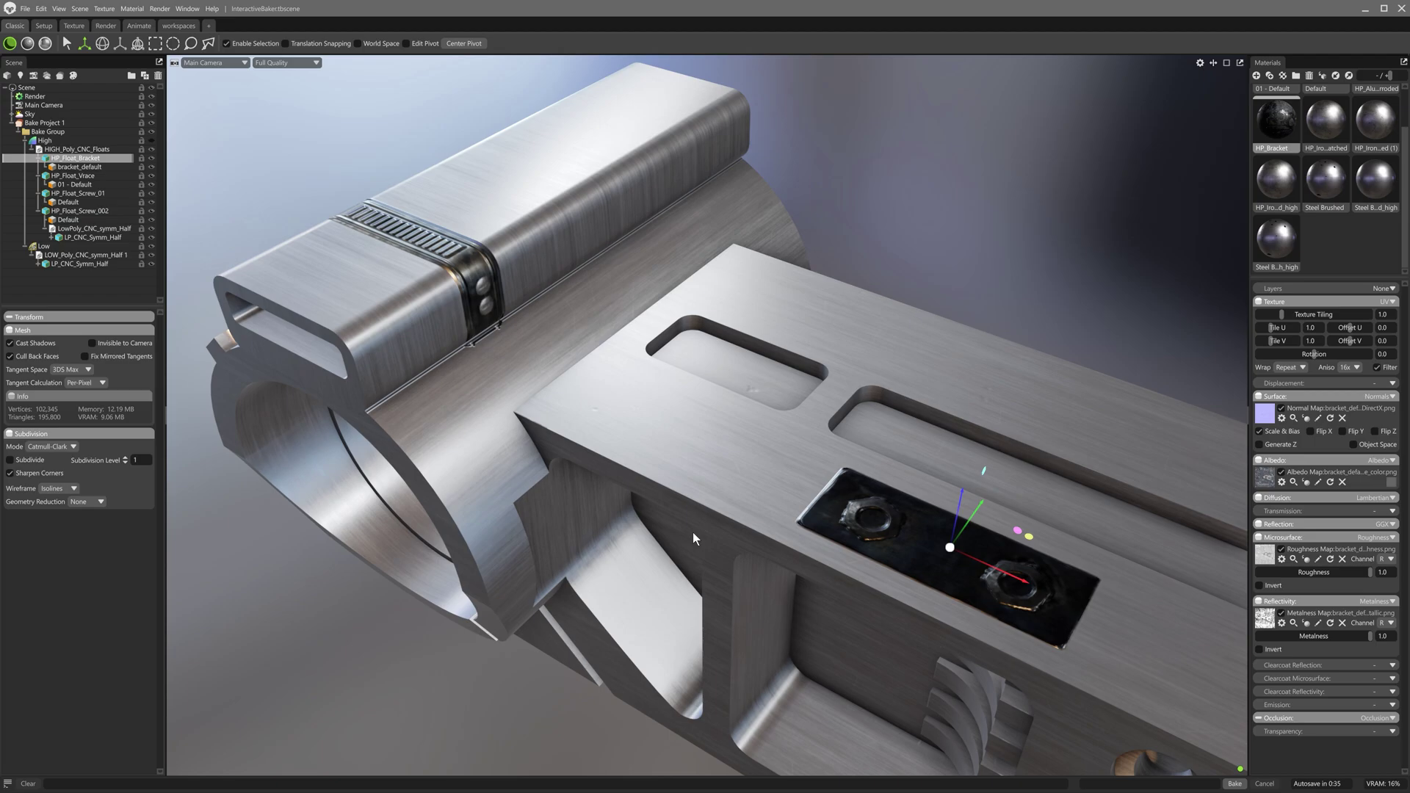
left_click_drag(693, 531, 709, 505)
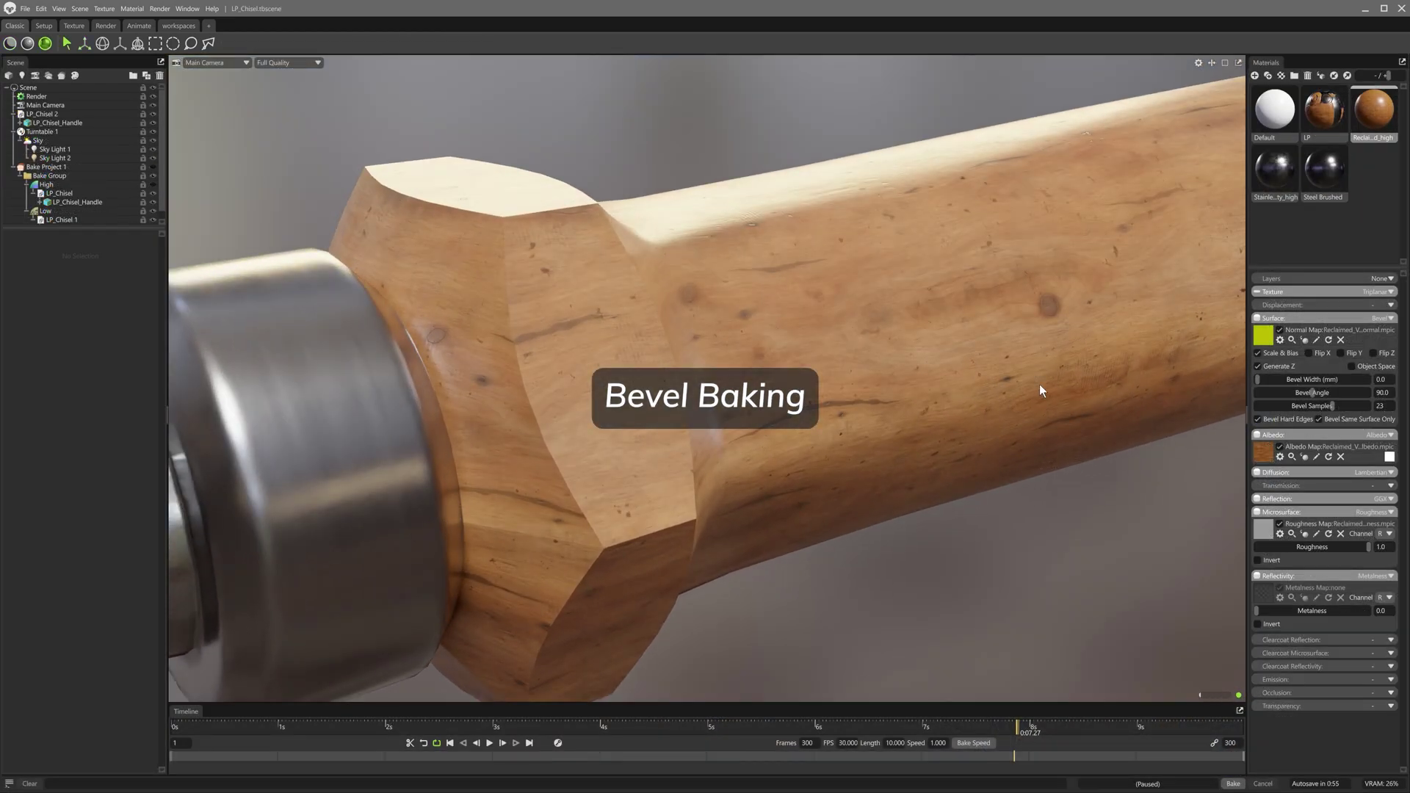
Bevel the wooden handle's edges to a 1.533 width, checking them under a temporary wireframe overlay
left_click(1370, 110)
left_click_drag(1260, 378, 1295, 379)
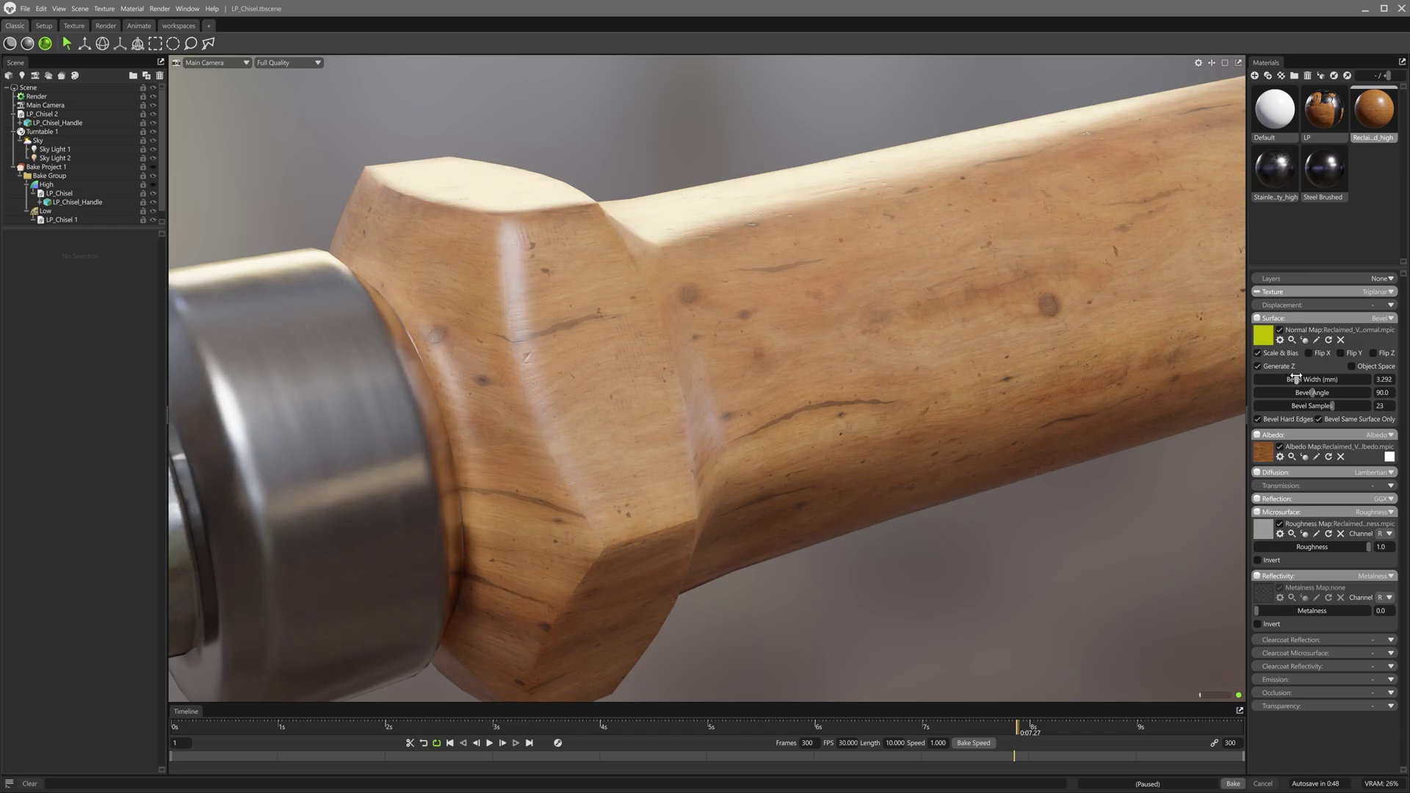
left_click(1199, 63)
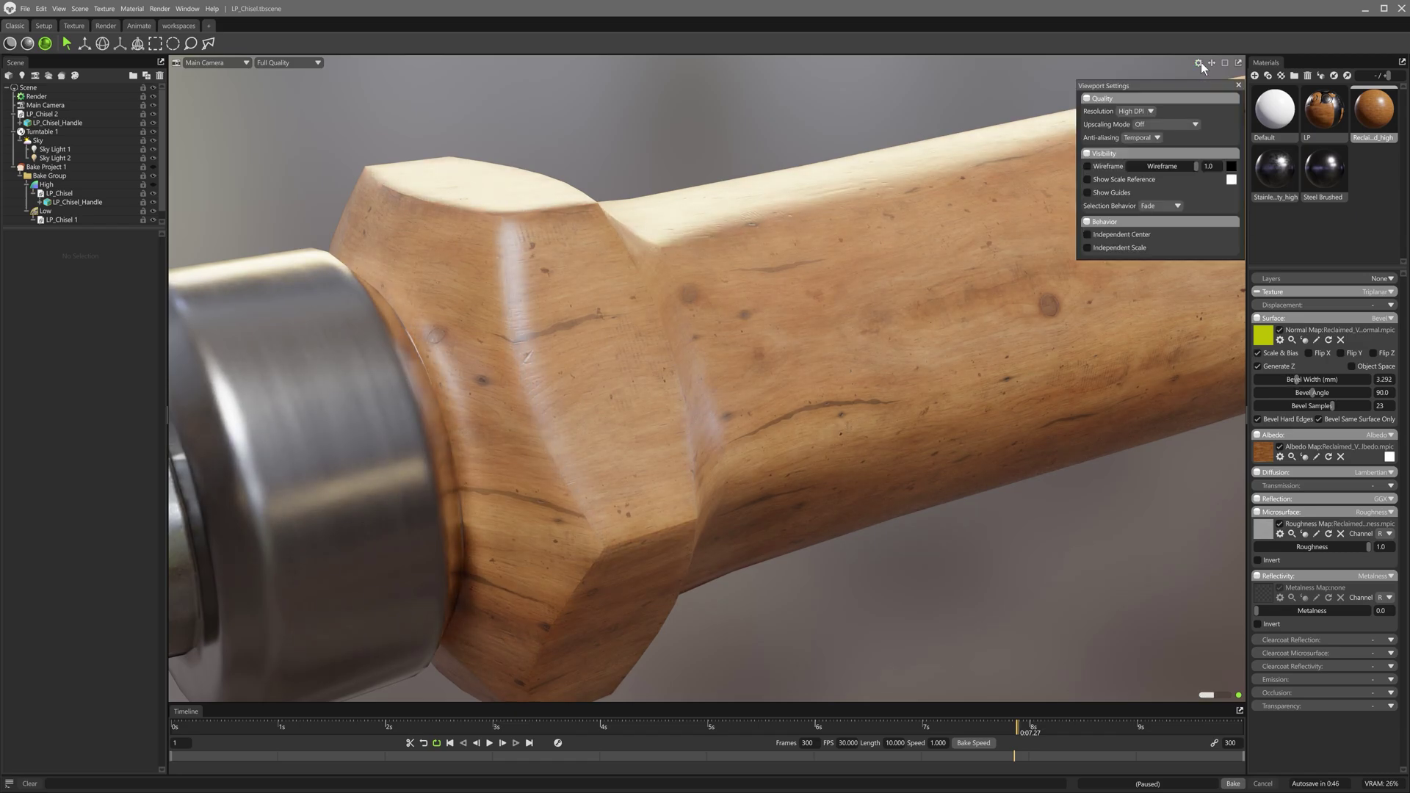
left_click(1088, 166)
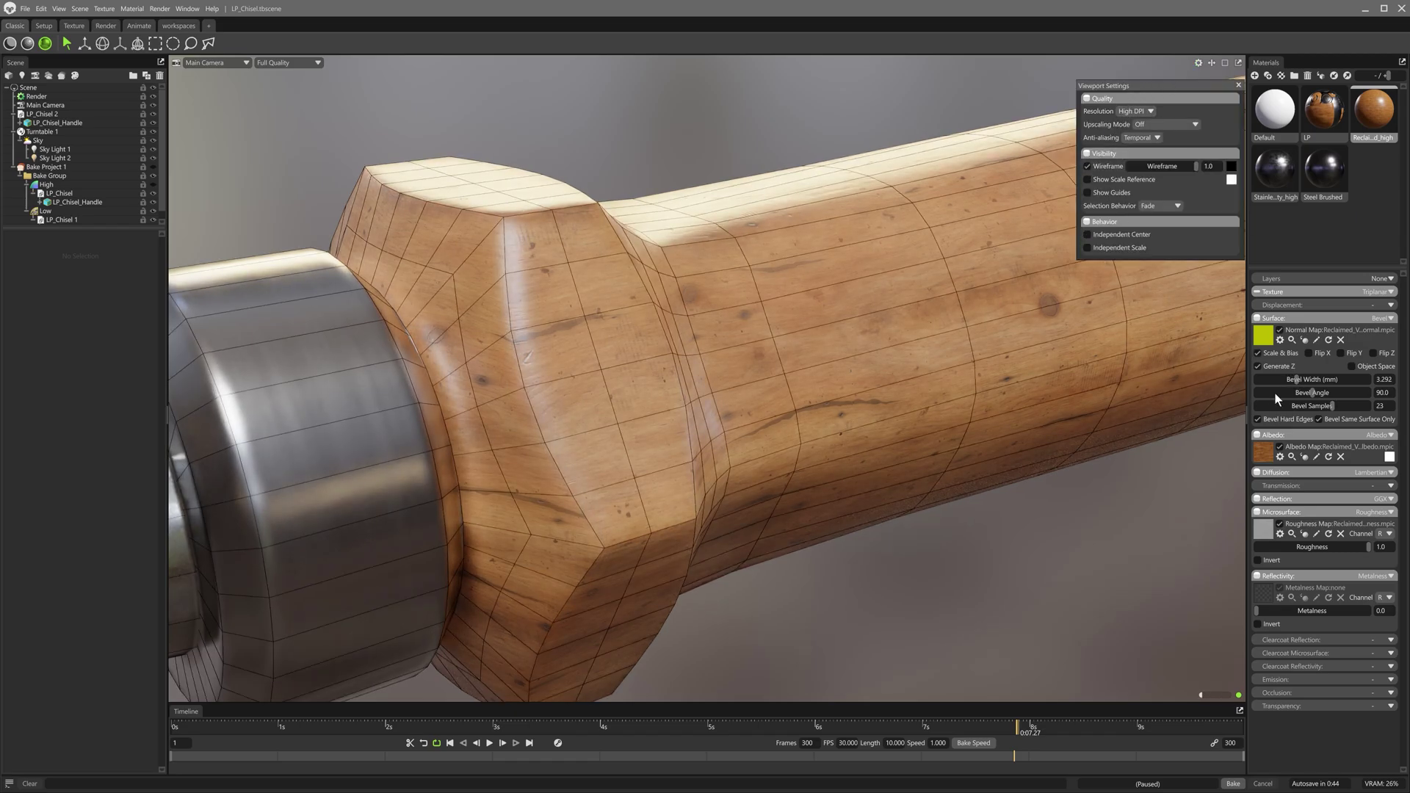
left_click_drag(1295, 379, 1283, 379)
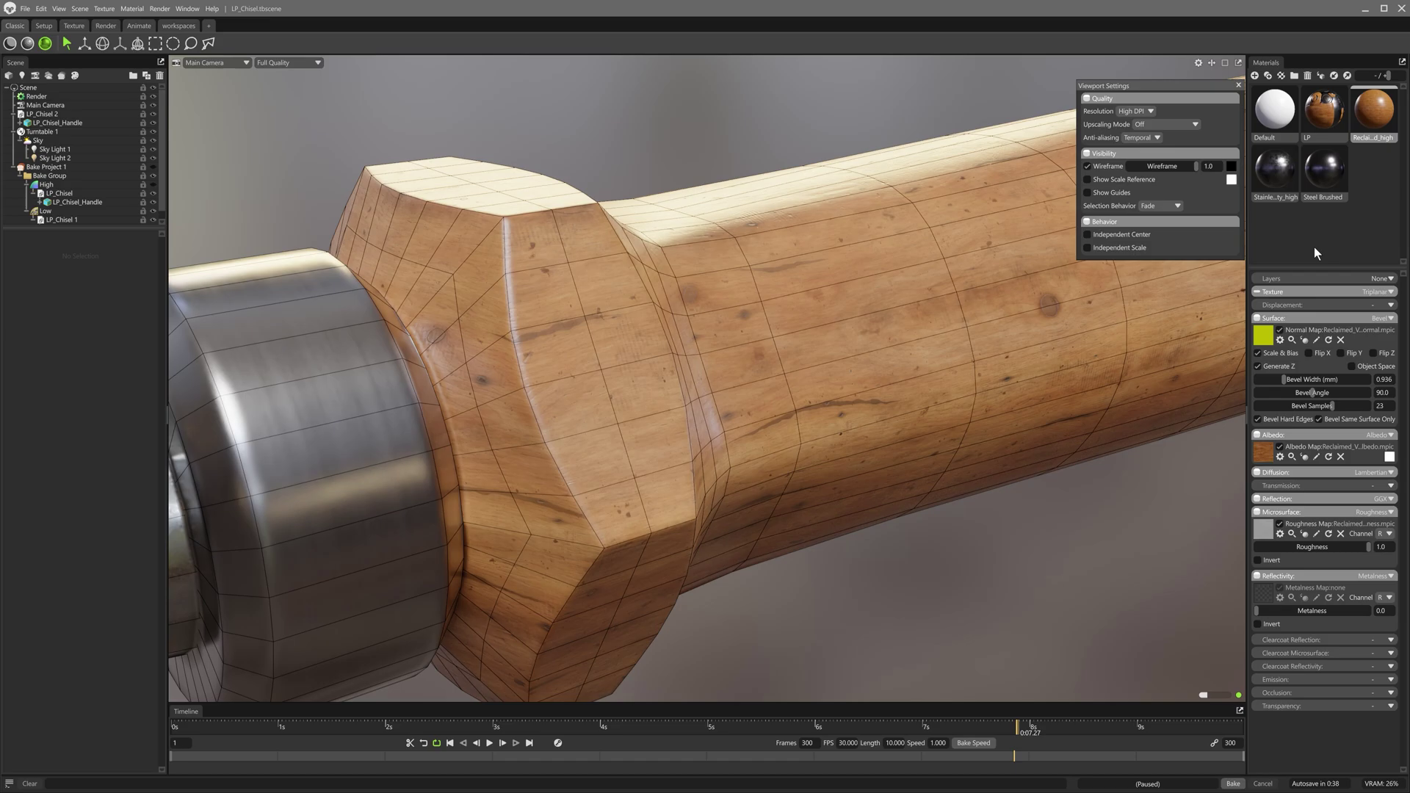
left_click(1087, 166)
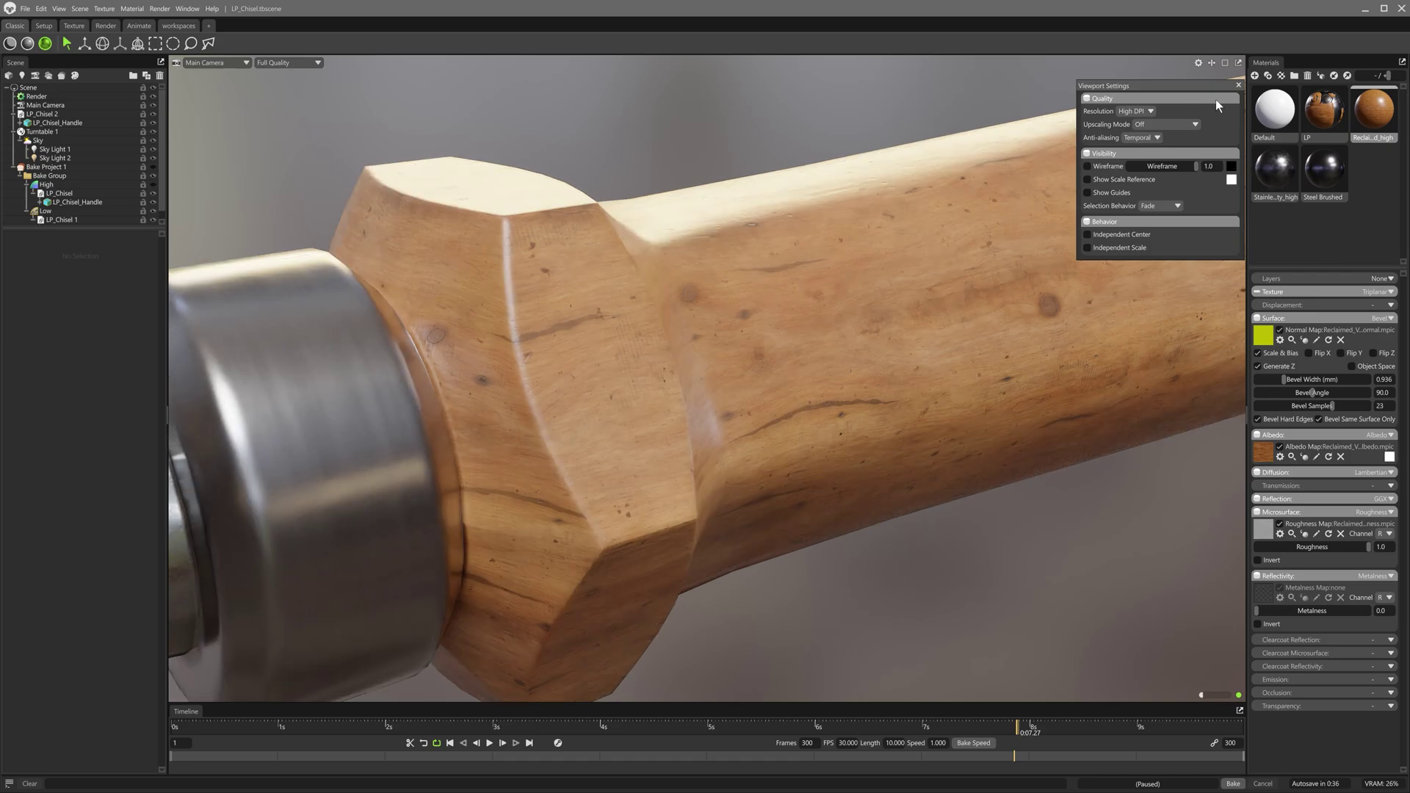
left_click(1239, 85)
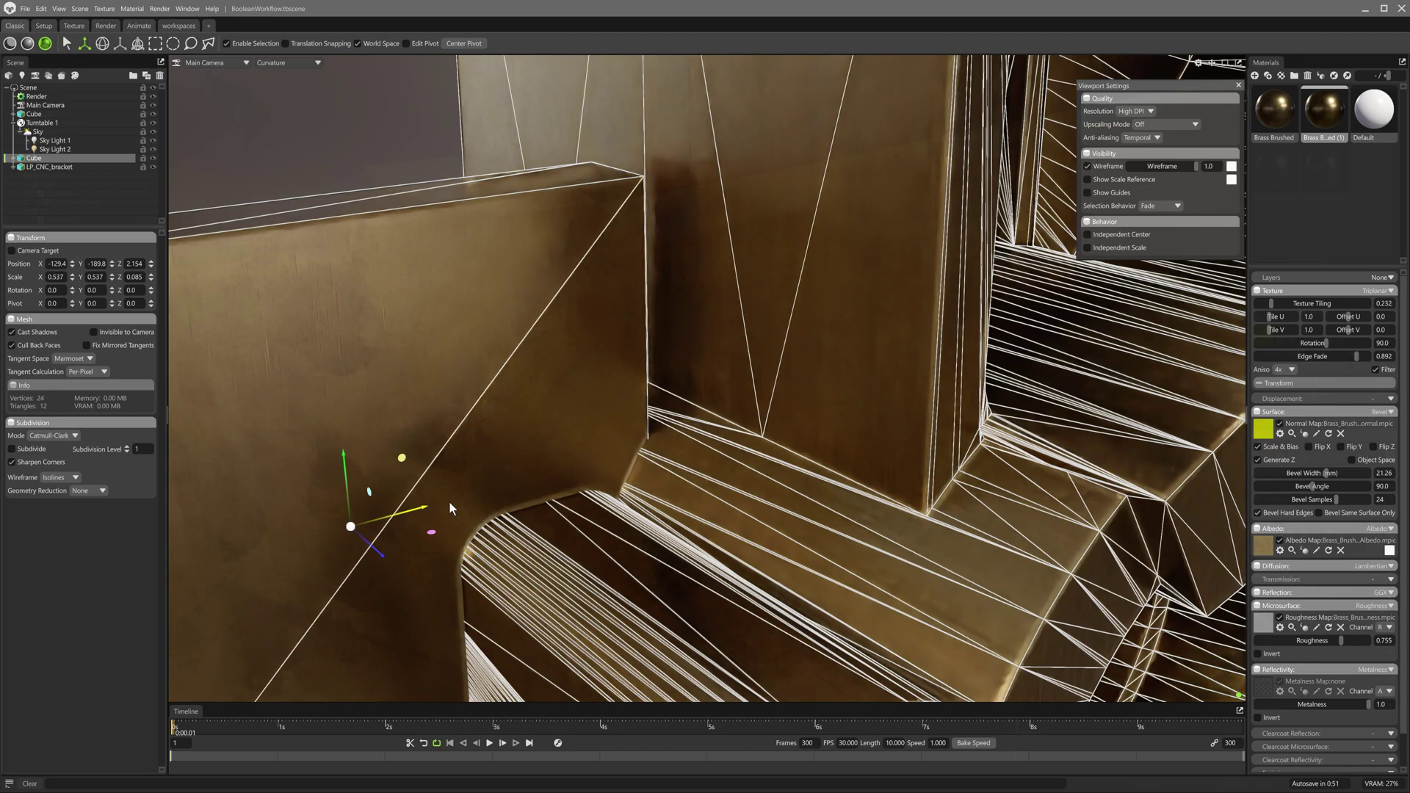
Slide the Cube along X in the bracket scene, hide the wireframe and deselect it
left_click_drag(449, 502, 707, 430)
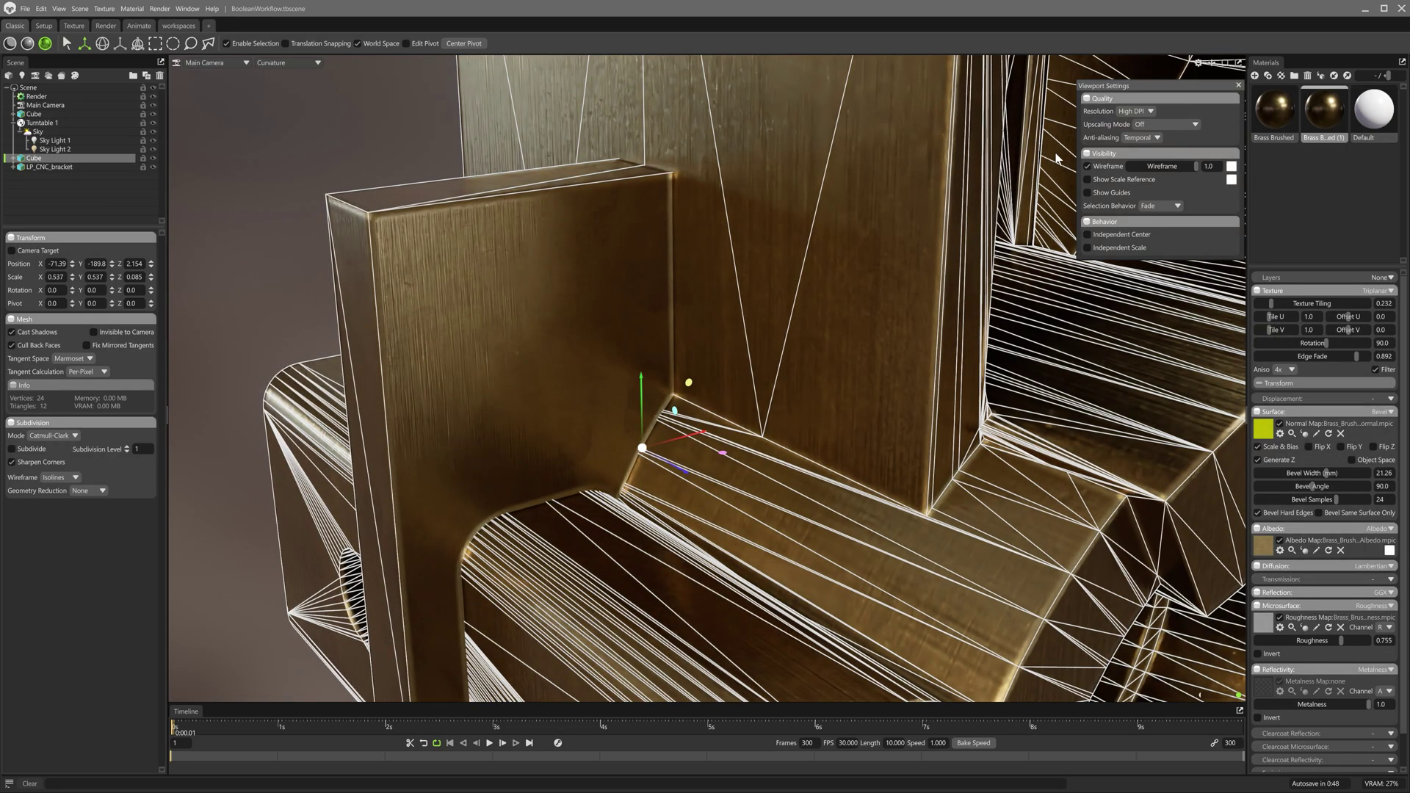
left_click(1088, 166)
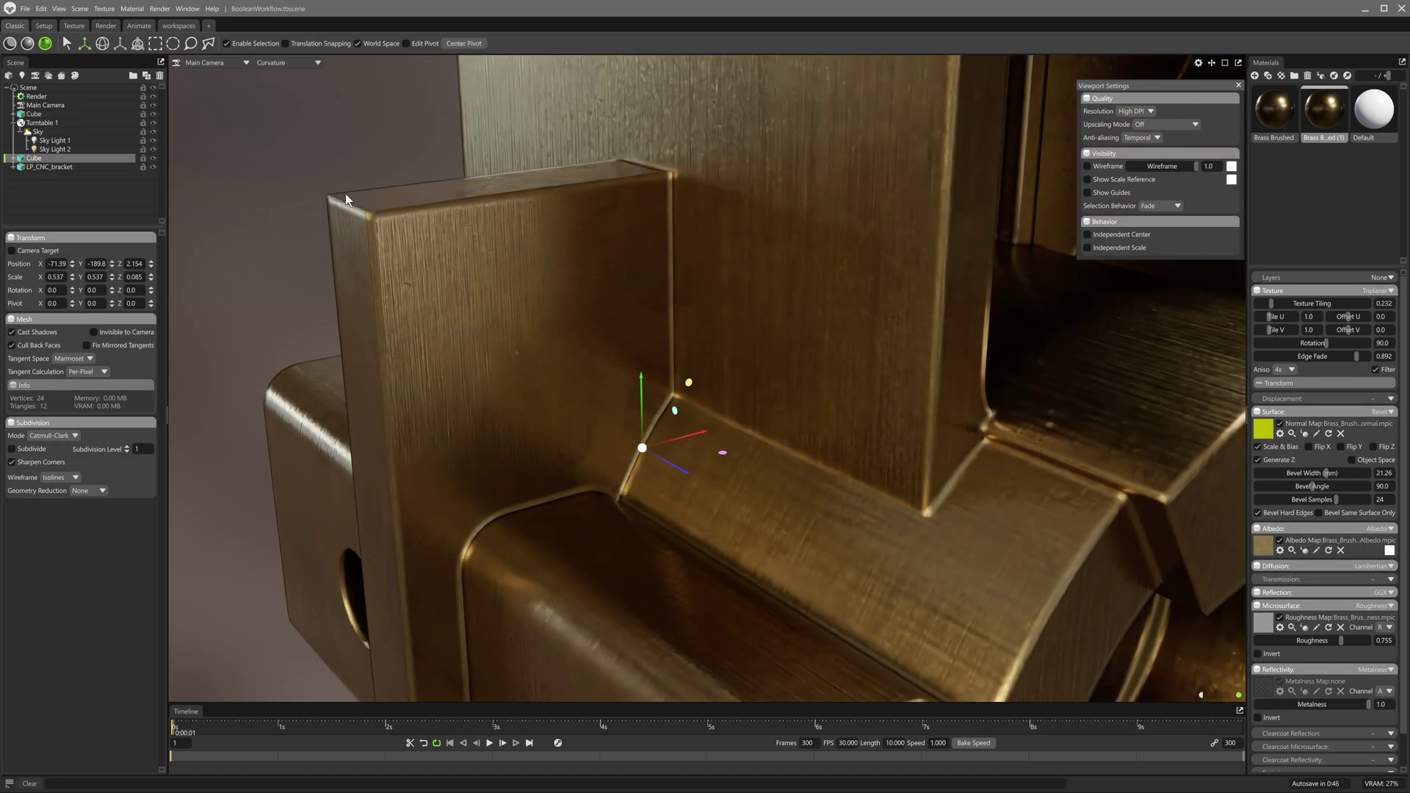
left_click(316, 165)
left_click_drag(526, 491, 688, 485)
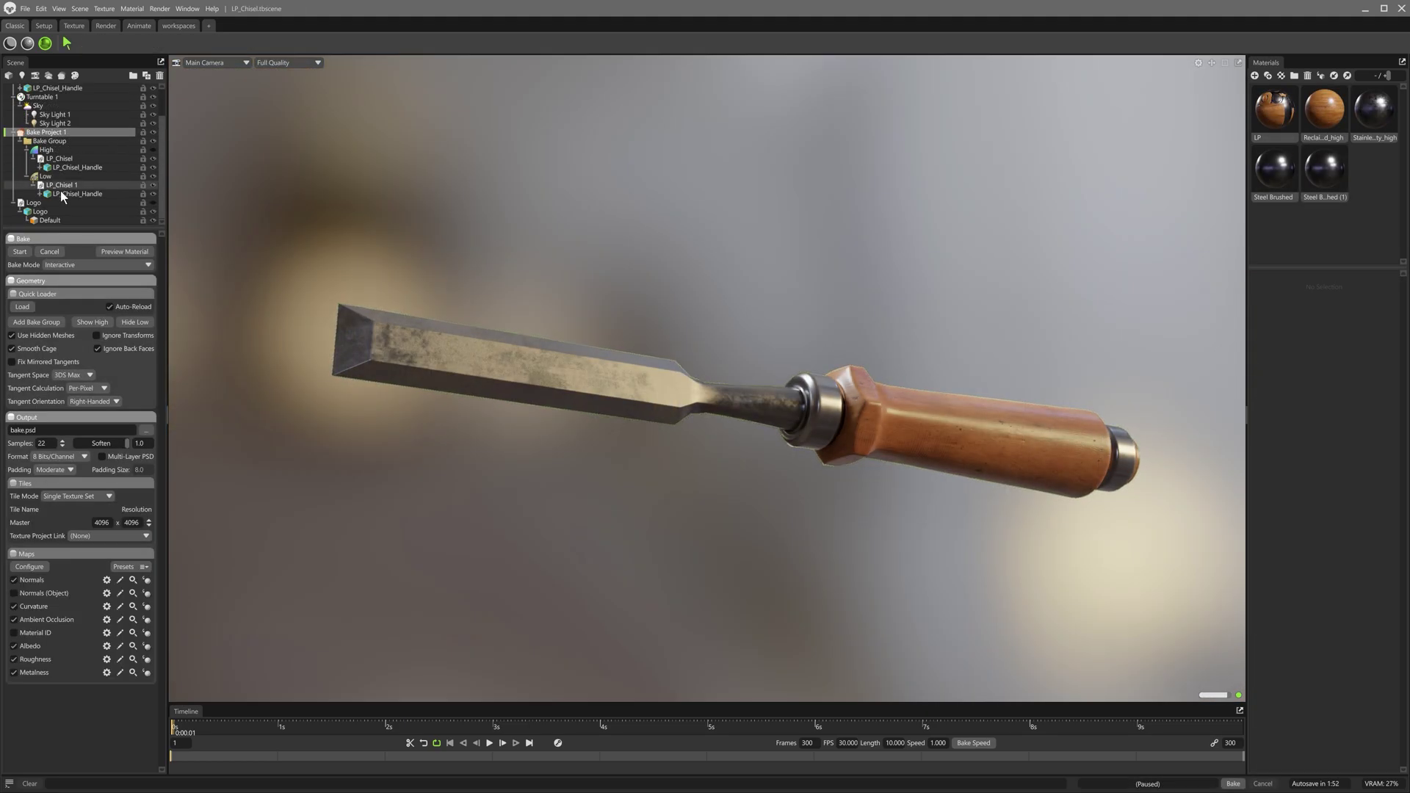
Switch the viewport to Full Quality shading with the wireframe overlay off
left_click(9, 44)
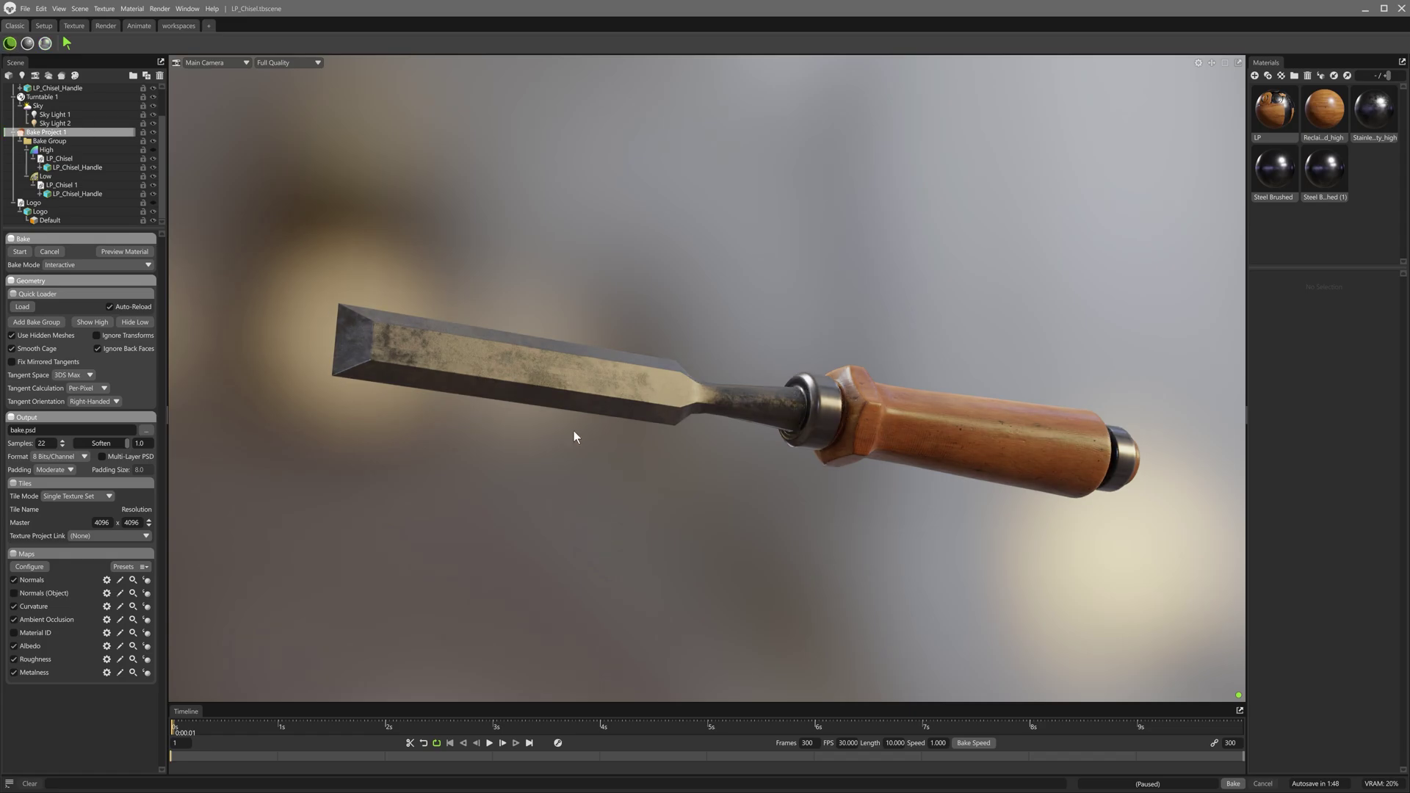
left_click_drag(700, 478, 729, 578)
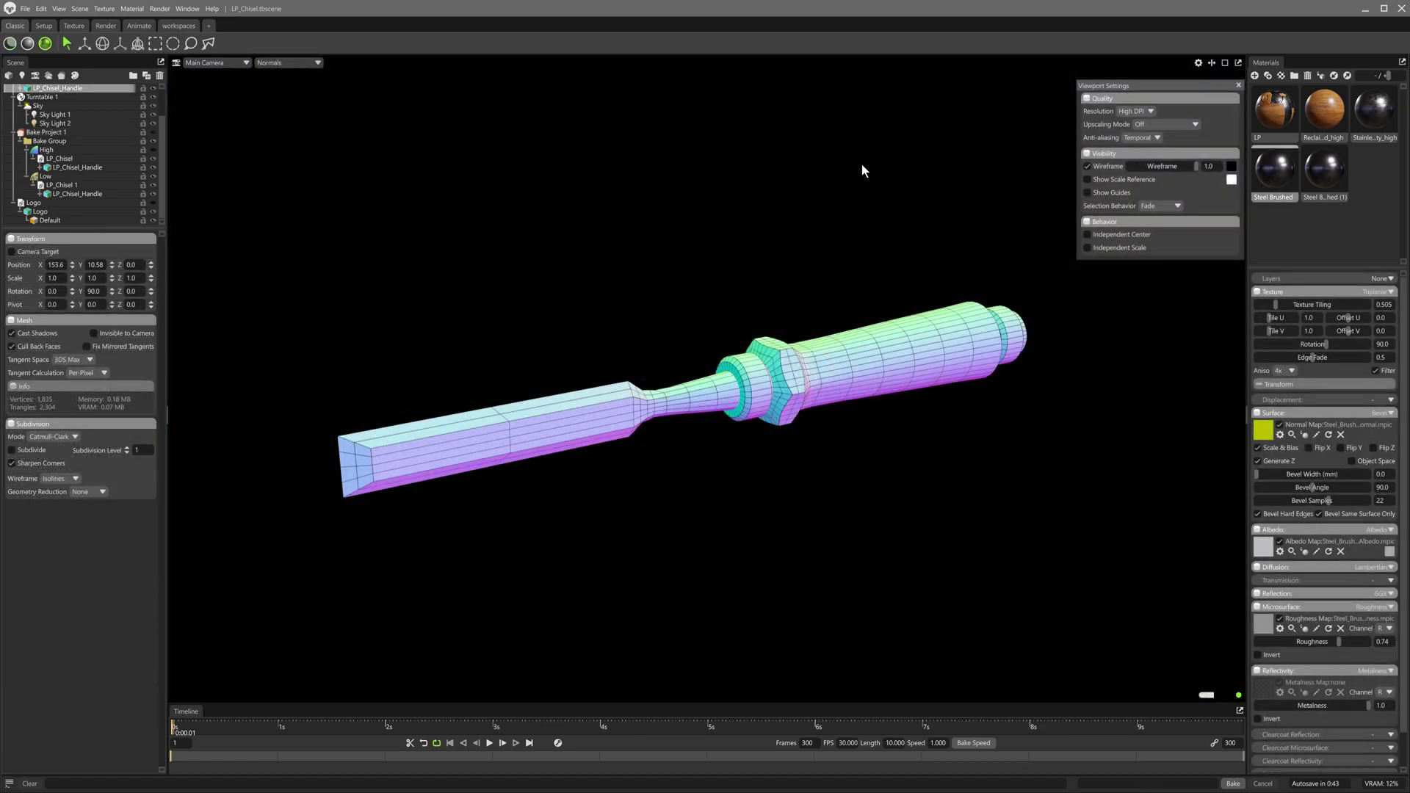
right_click_drag(862, 166, 843, 308)
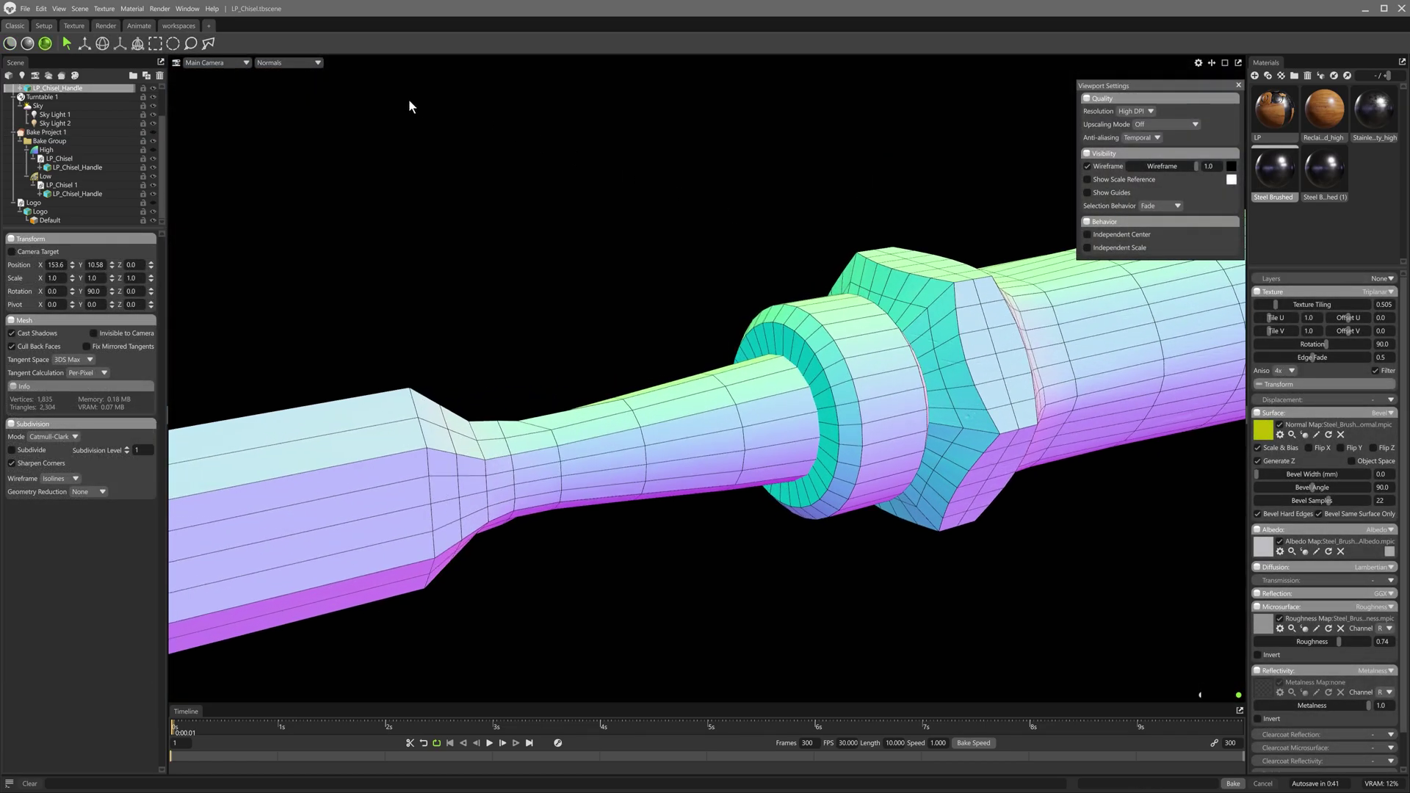
left_click(285, 63)
left_click(287, 73)
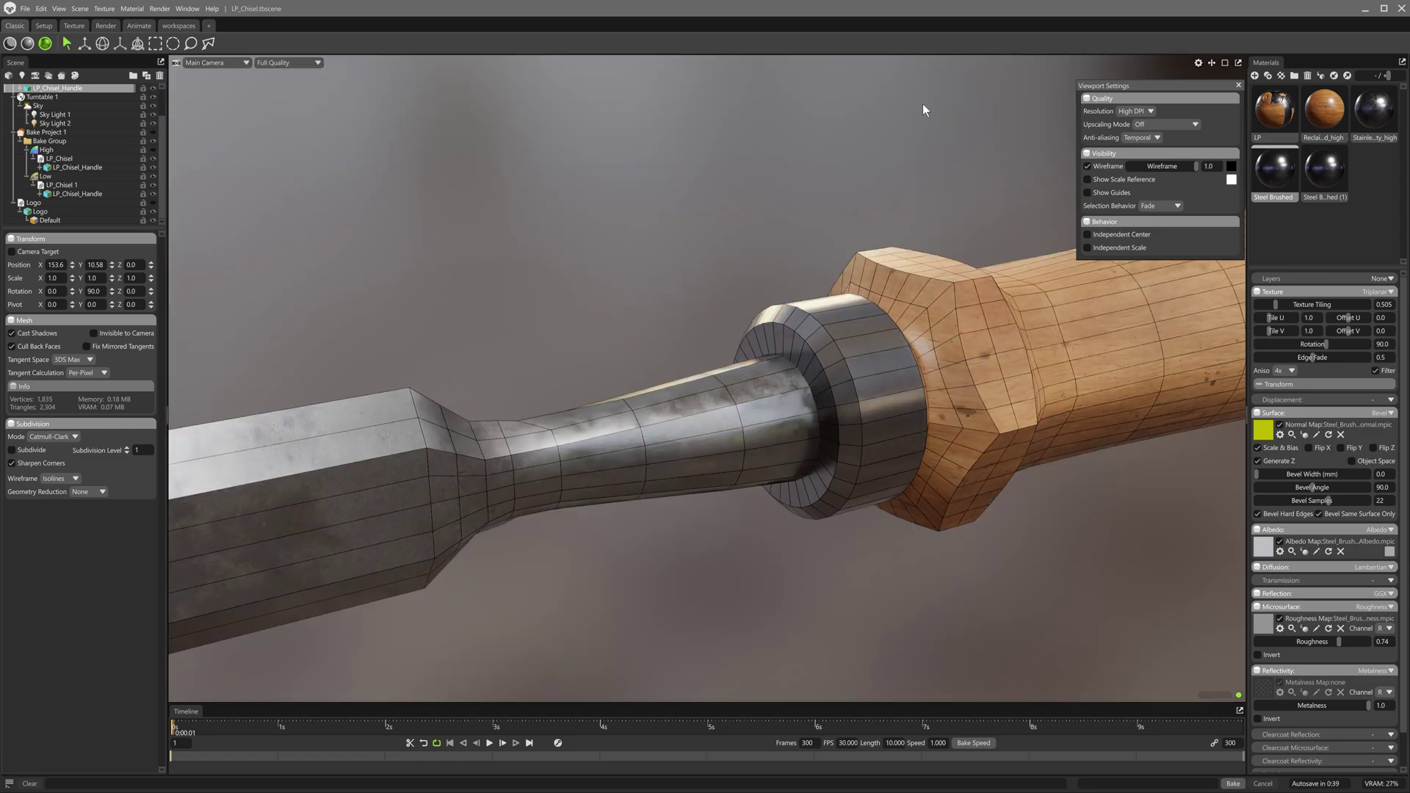
left_click(1087, 166)
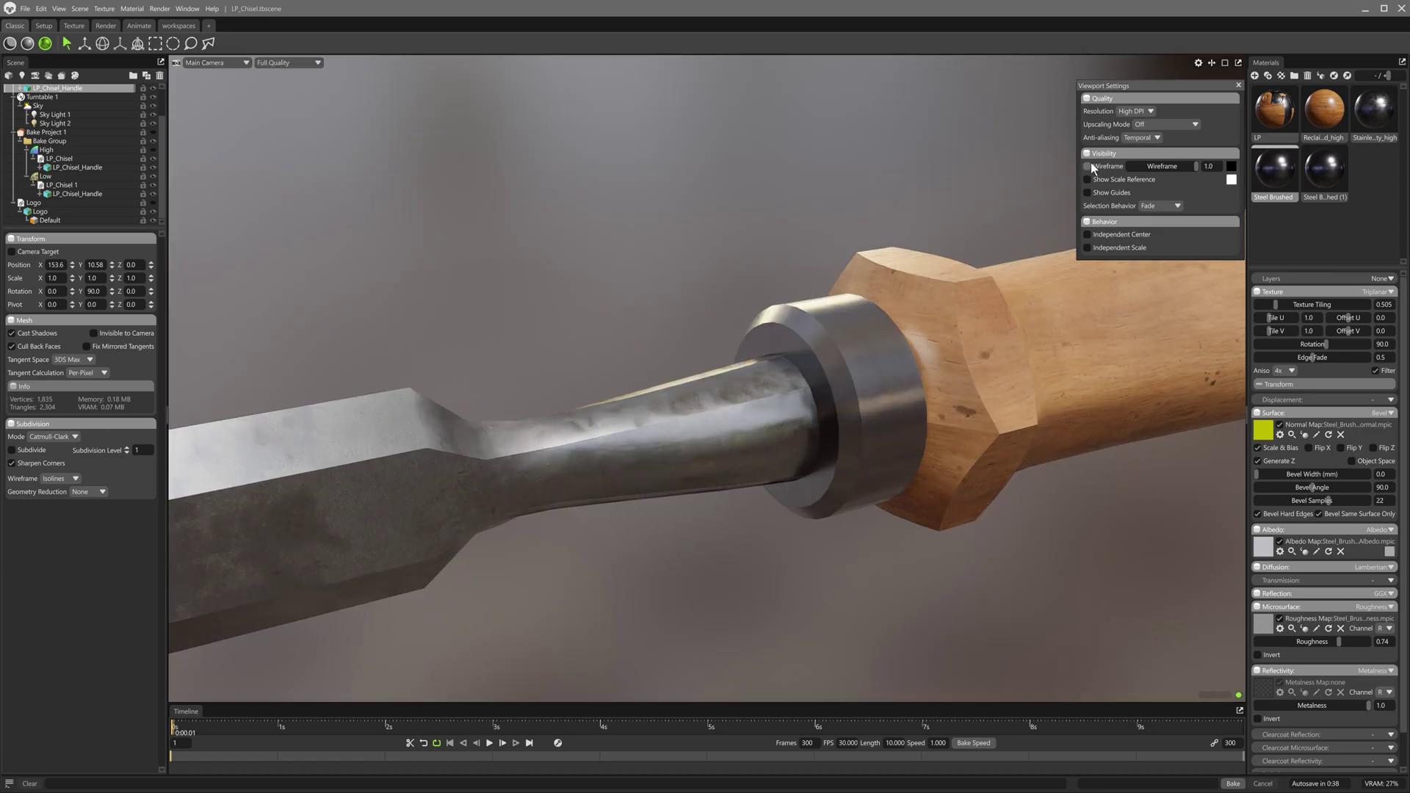
left_click(1239, 85)
Give Reclaimed_high, Stainless and Steel Brushed (2.355 mm) bevel widths, then orbit to review the chisel
left_click(1328, 113)
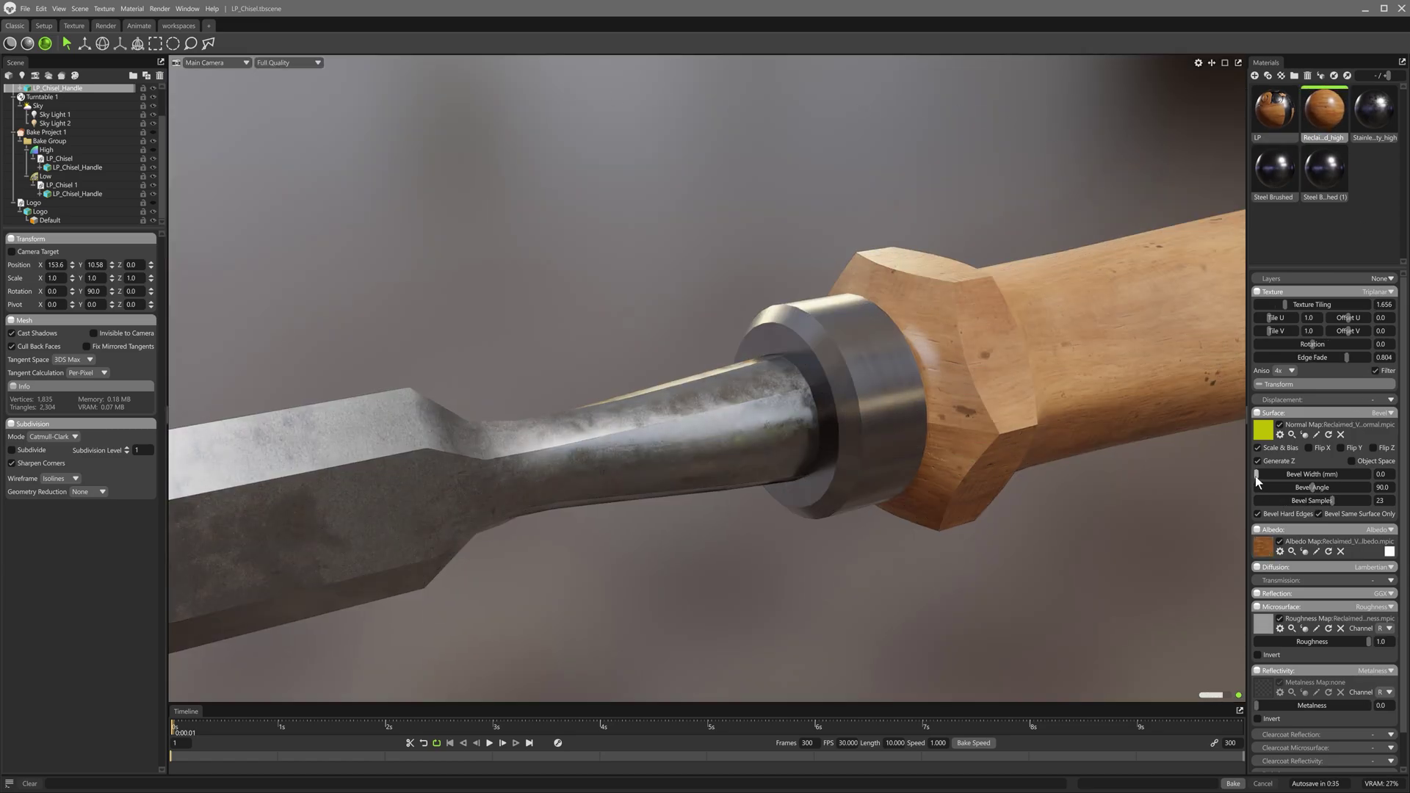
left_click_drag(1263, 473, 1295, 468)
left_click(1374, 110)
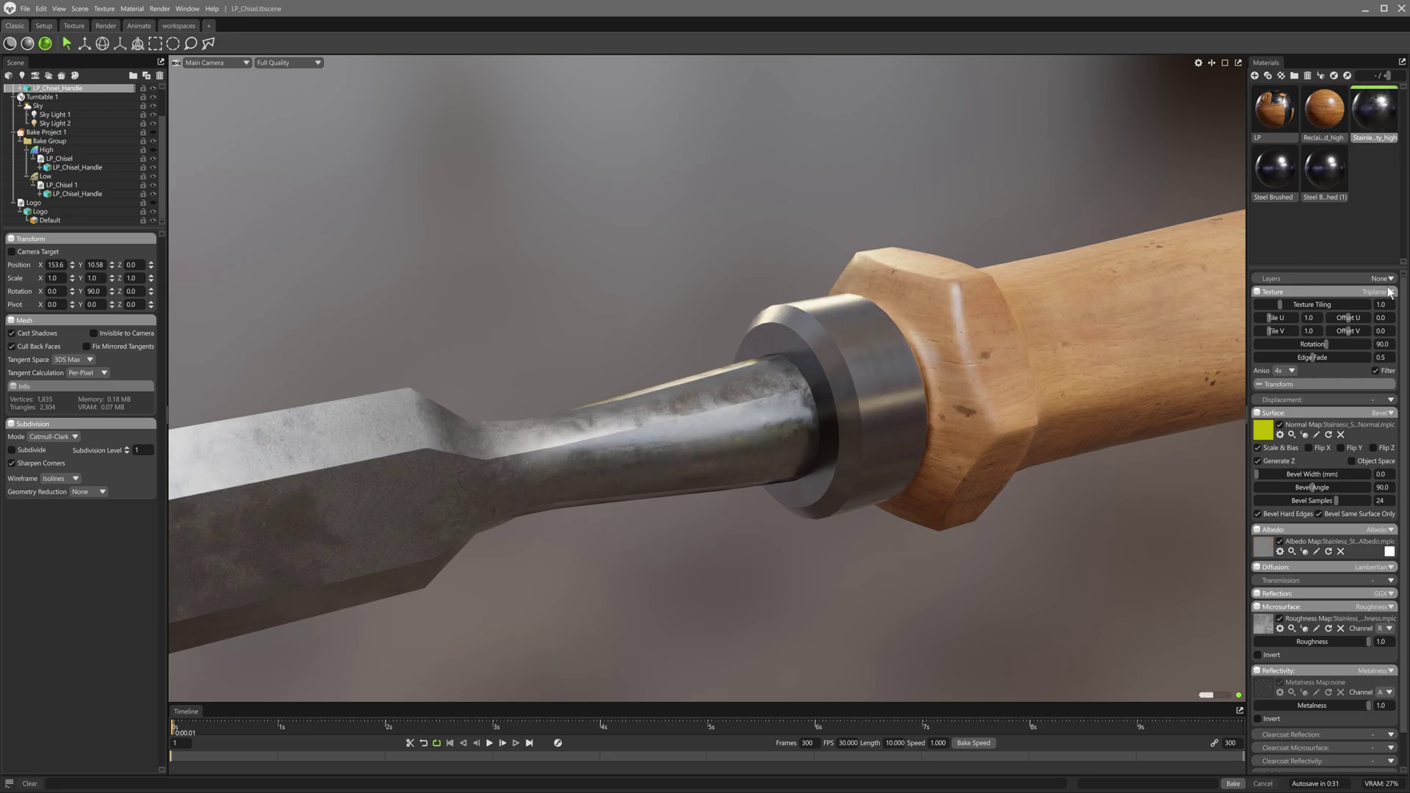
left_click_drag(1257, 474, 1280, 469)
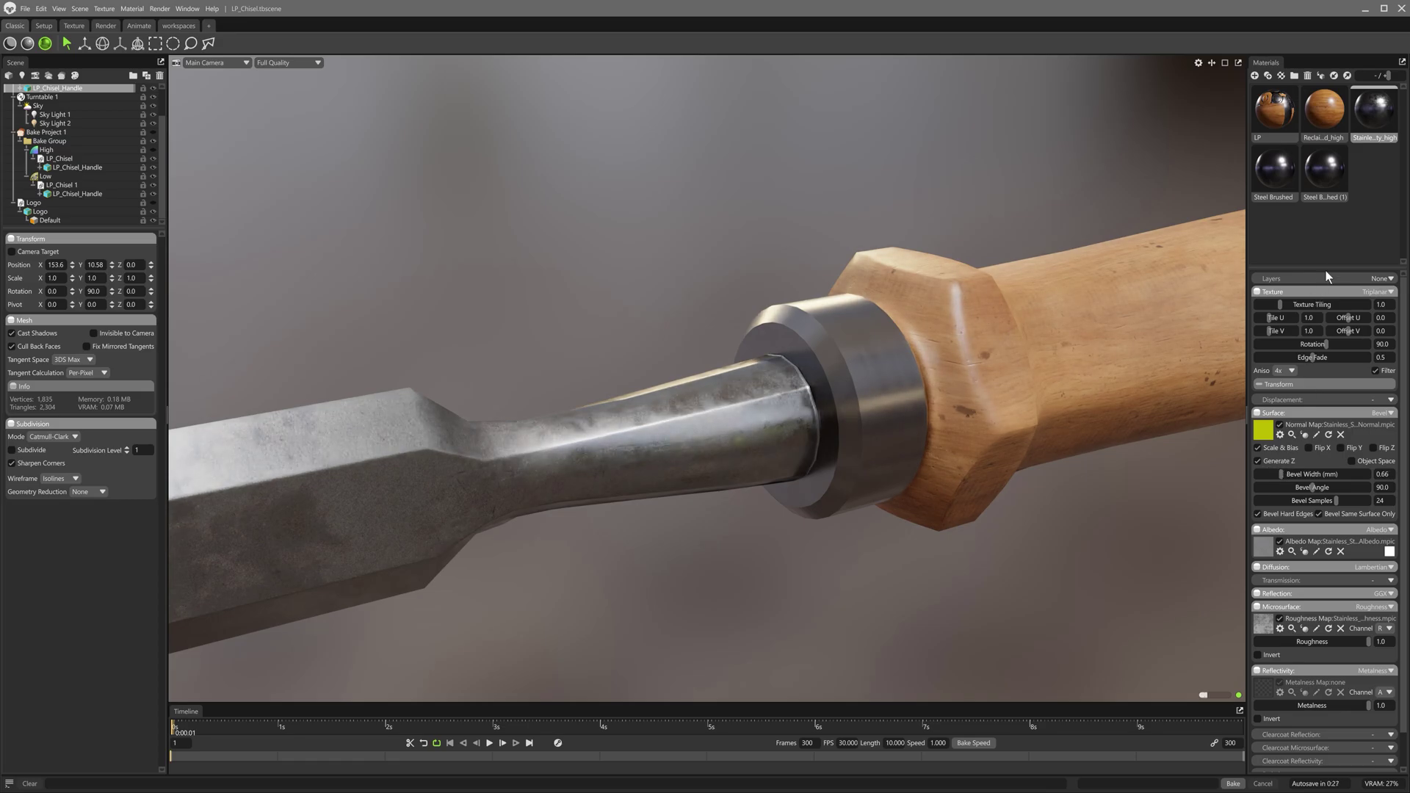
left_click(1279, 169)
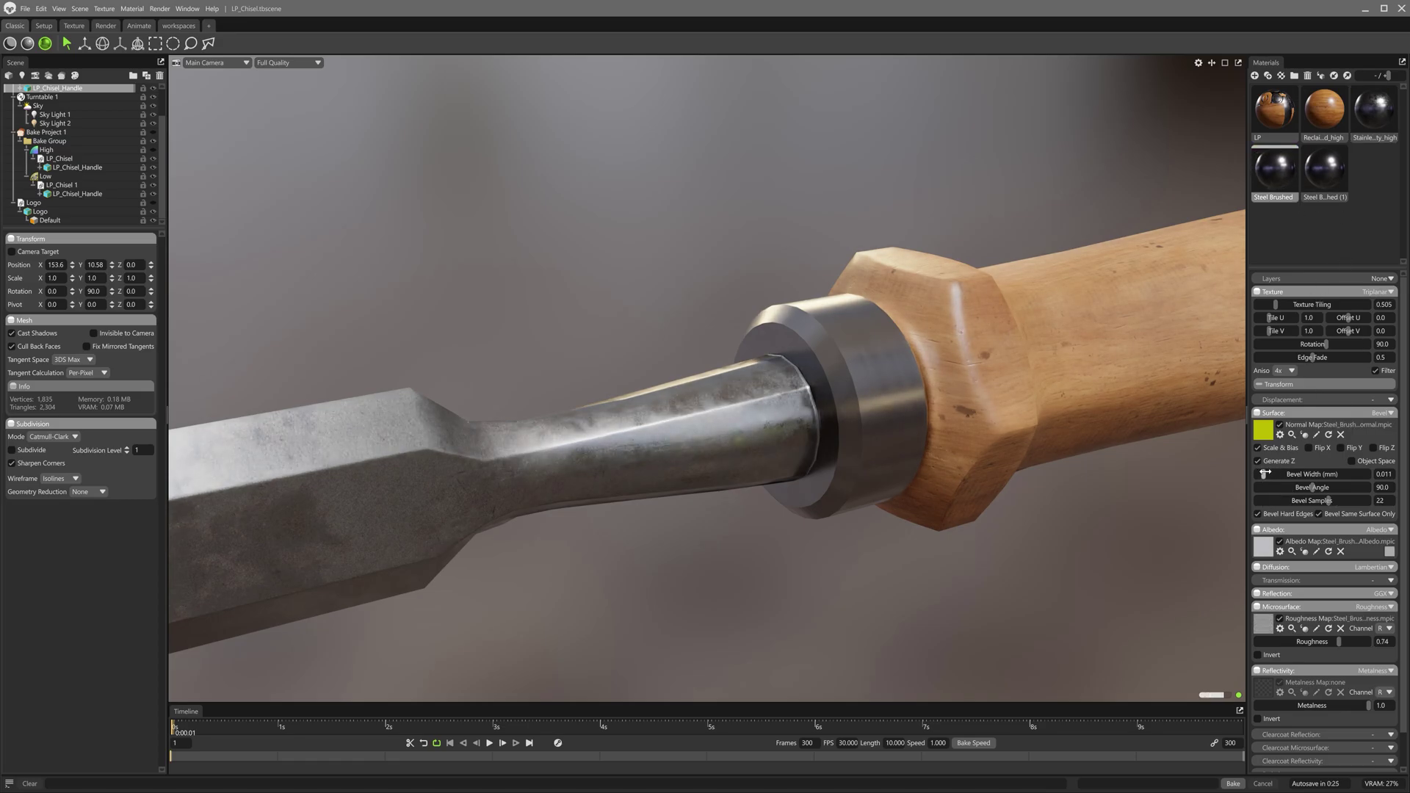
left_click_drag(1264, 473, 1292, 473)
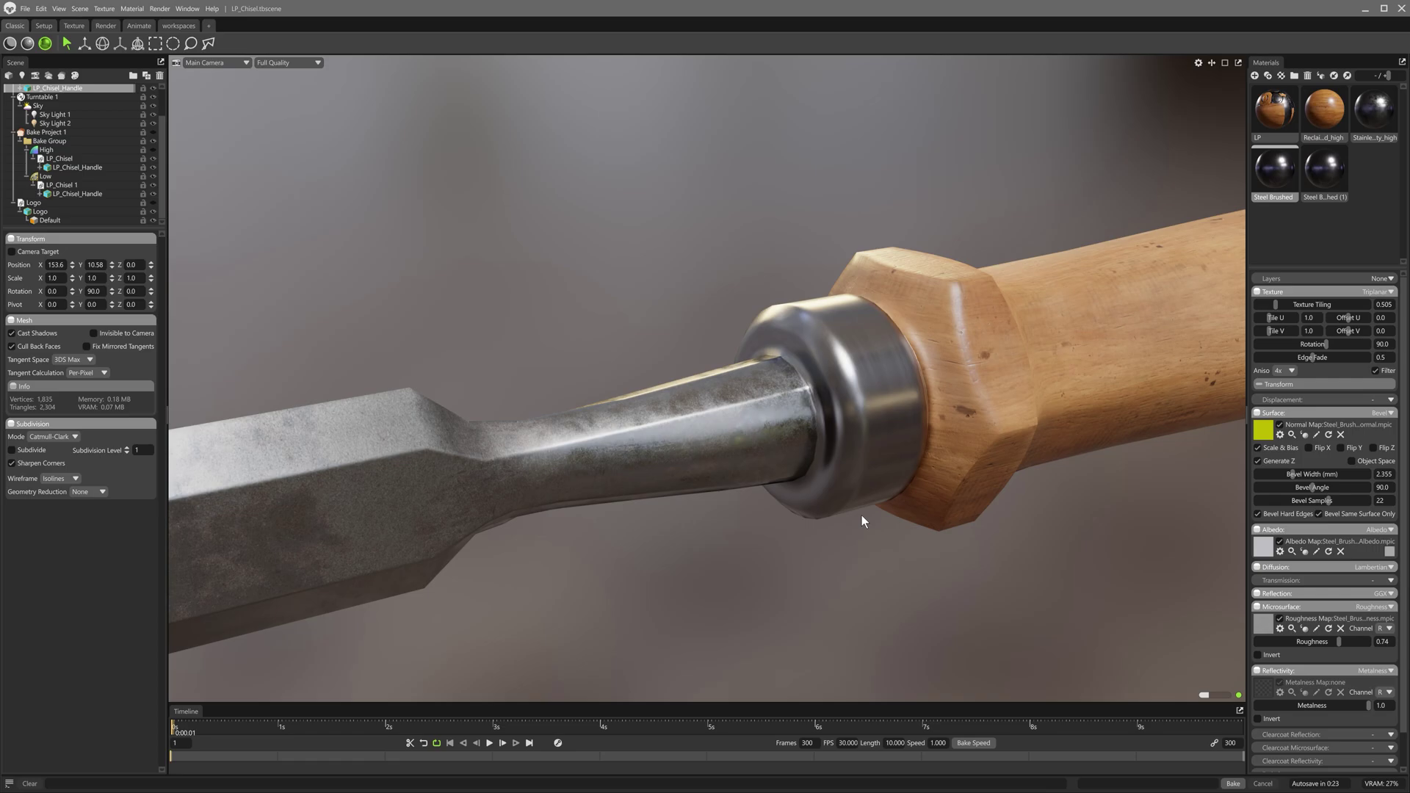
scroll(862, 514, "down", 10)
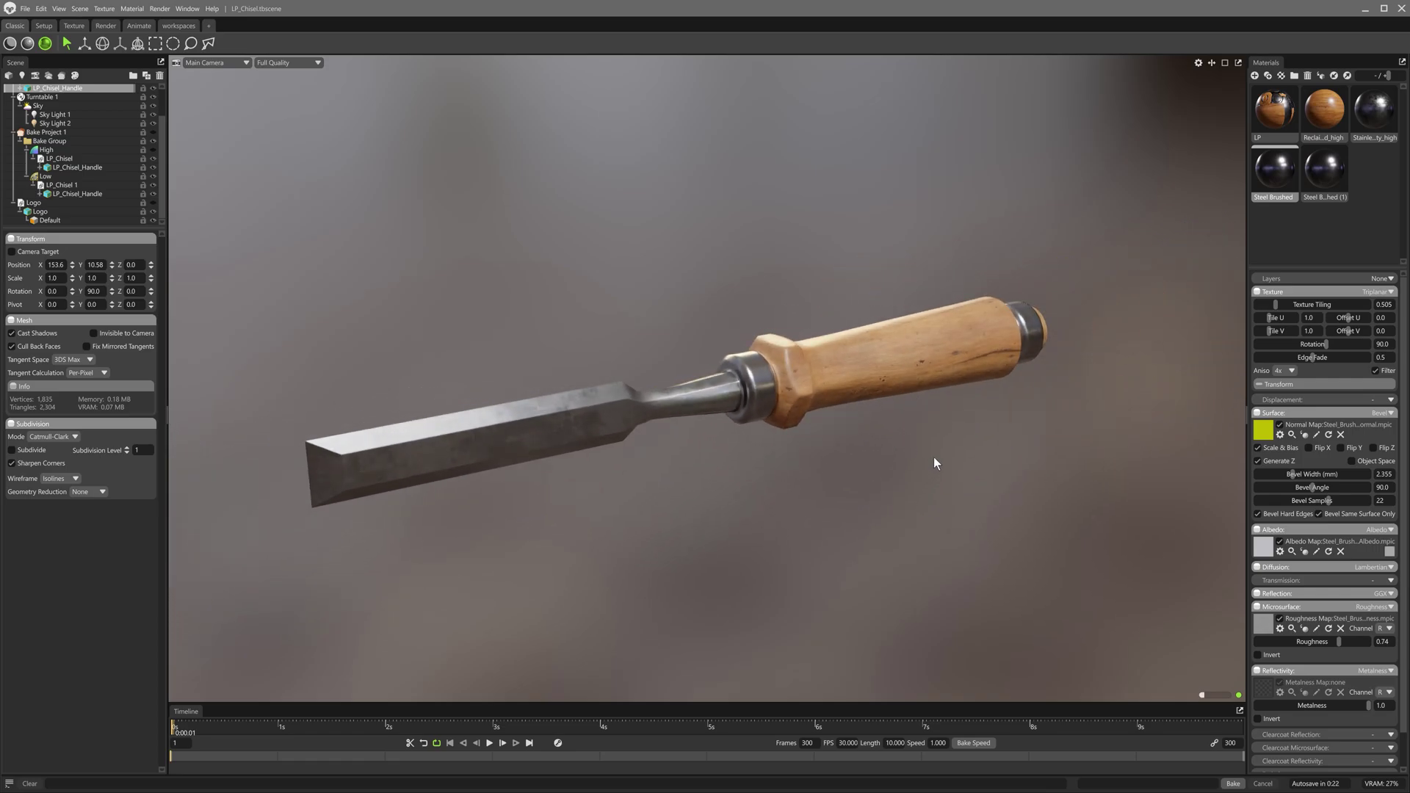
left_click_drag(934, 463, 771, 510)
left_click_drag(720, 552, 380, 527)
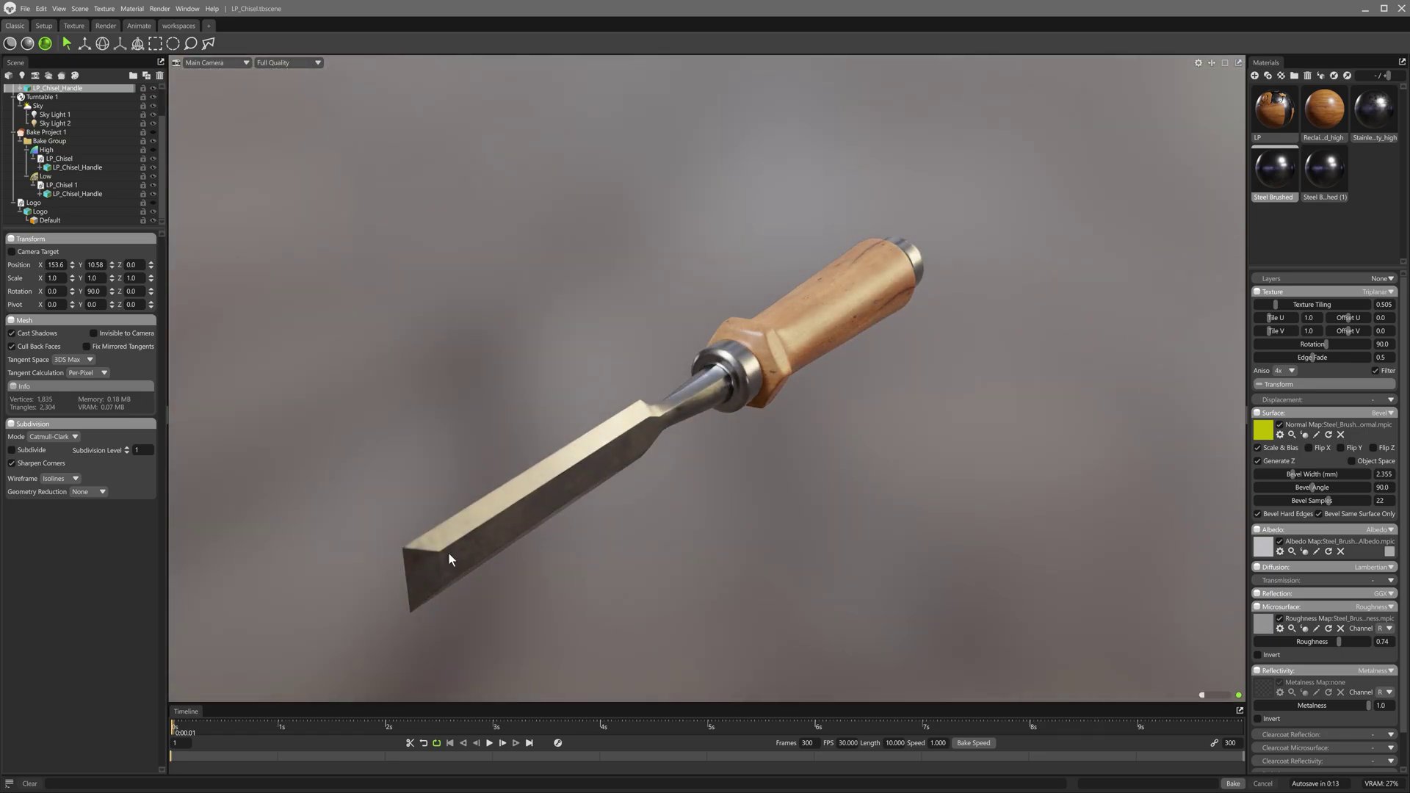
left_click(1012, 590)
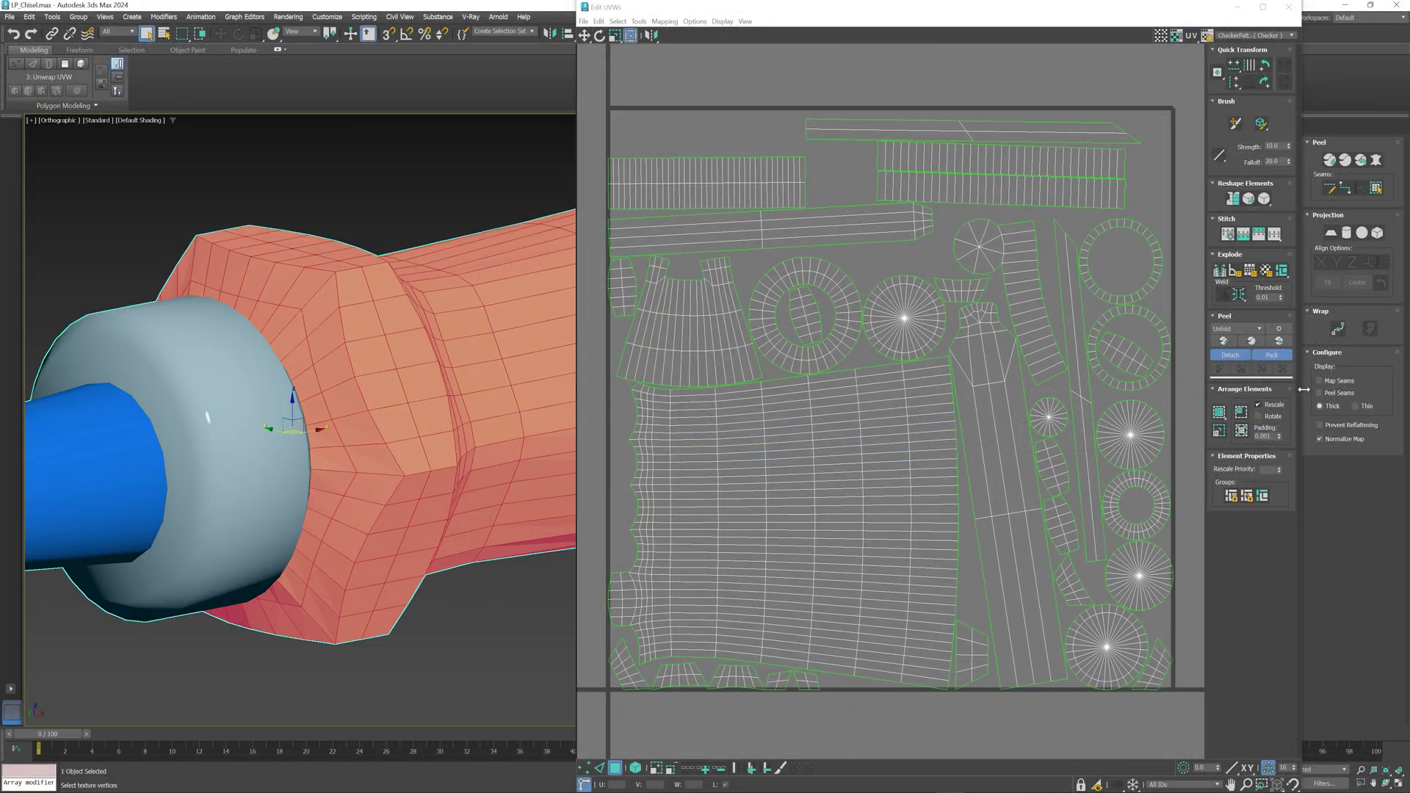
Show edged faces plus map seams and peel seams on the chisel
key("F4")
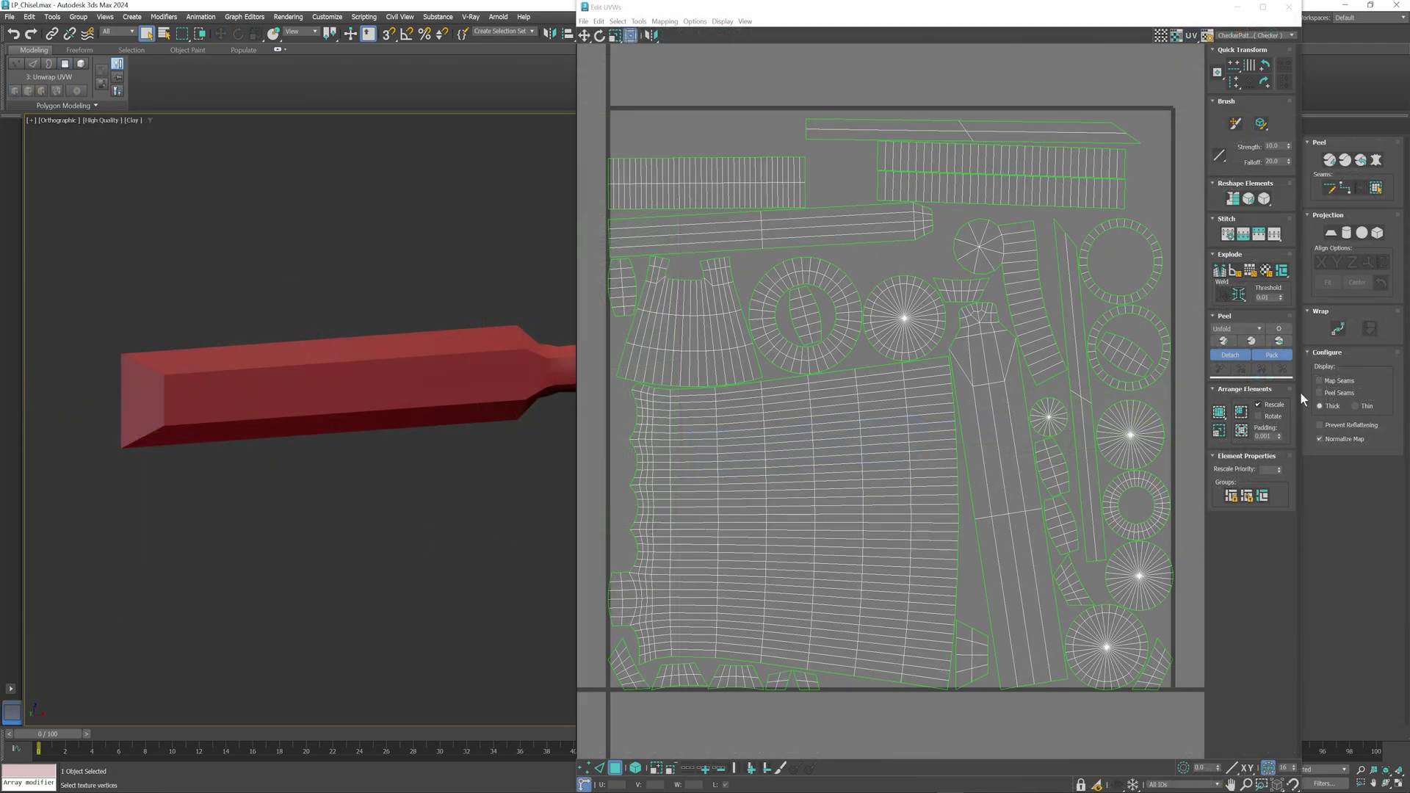
left_click(1320, 381)
left_click(1319, 393)
Pick the chisel's end, top, bottom and nut faces to see their UV islands
left_click(139, 411)
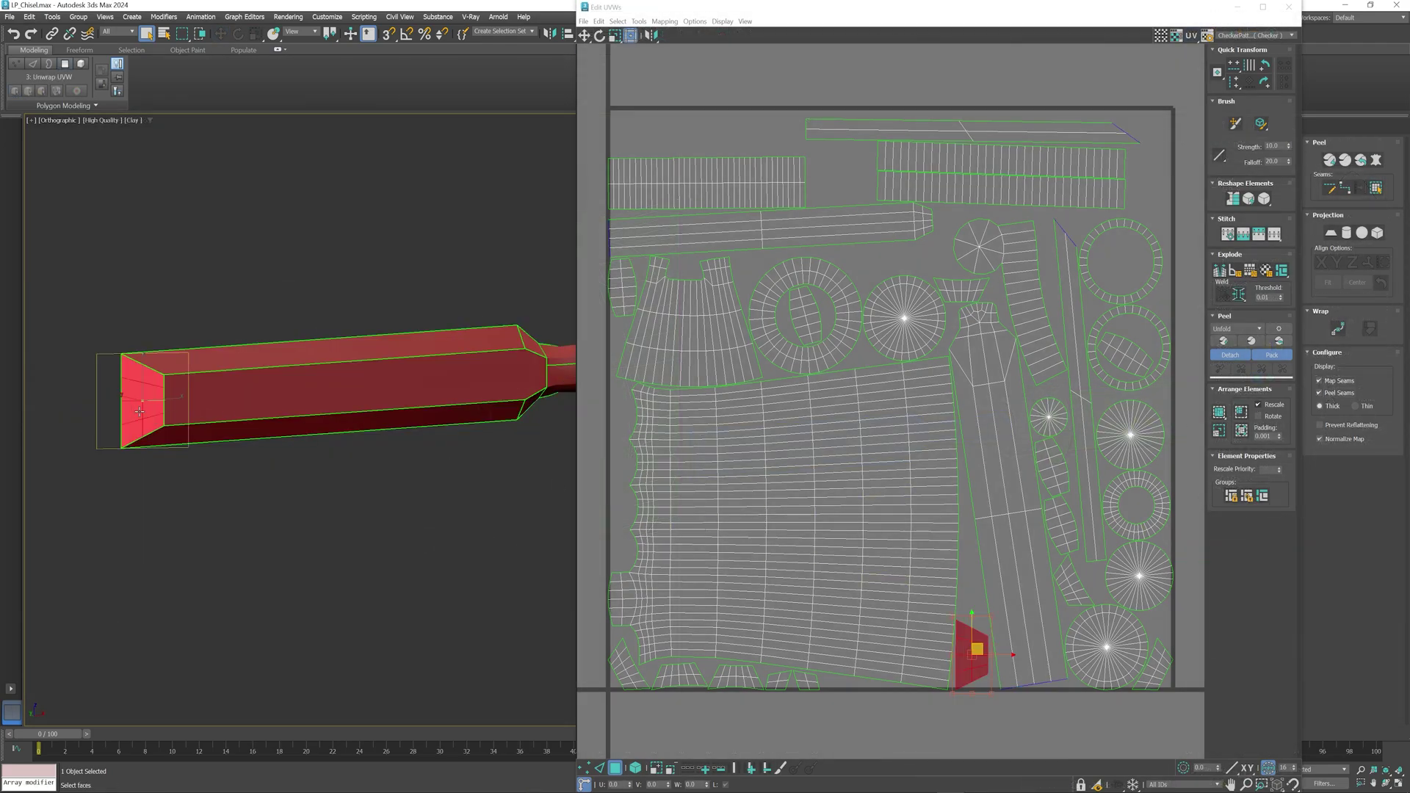
left_click(330, 342)
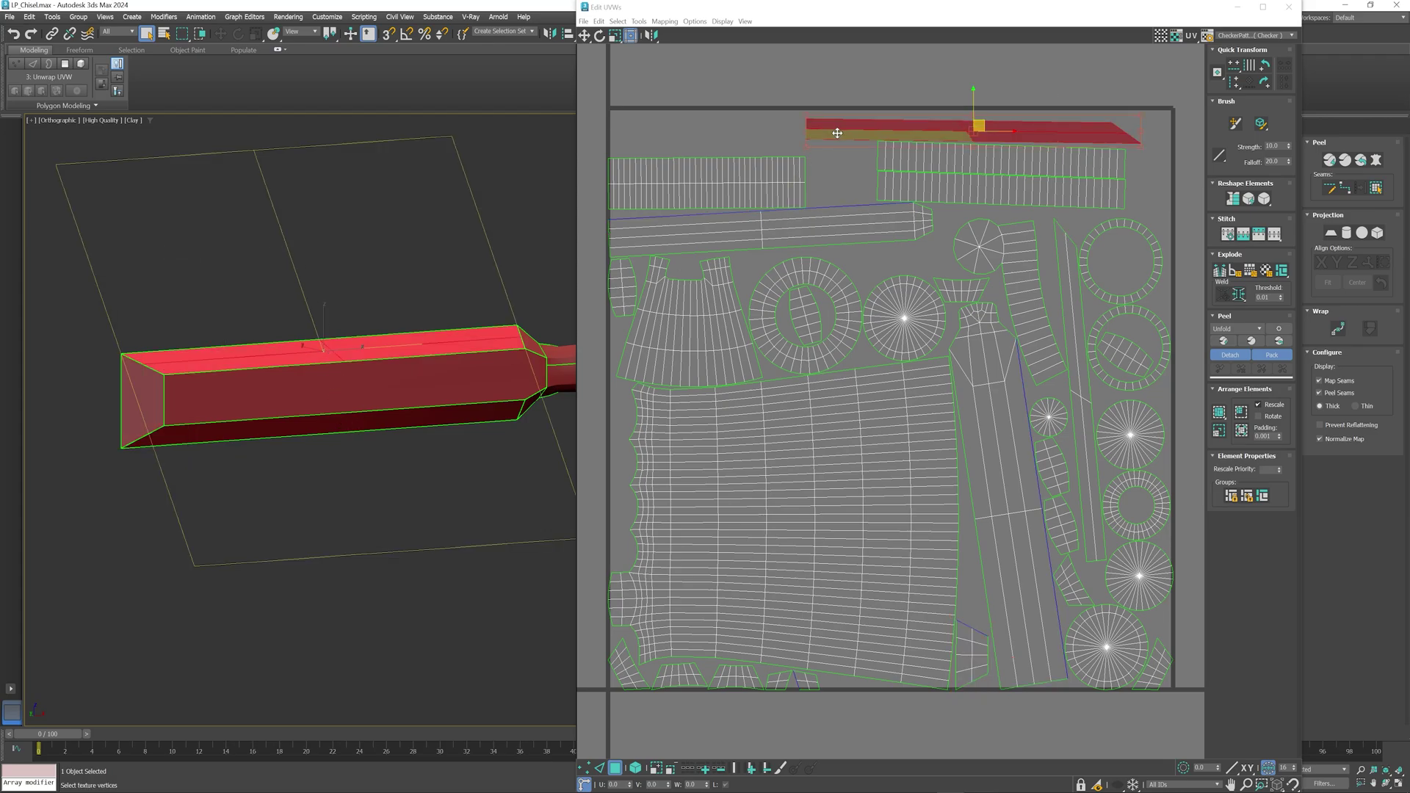
left_click(440, 417)
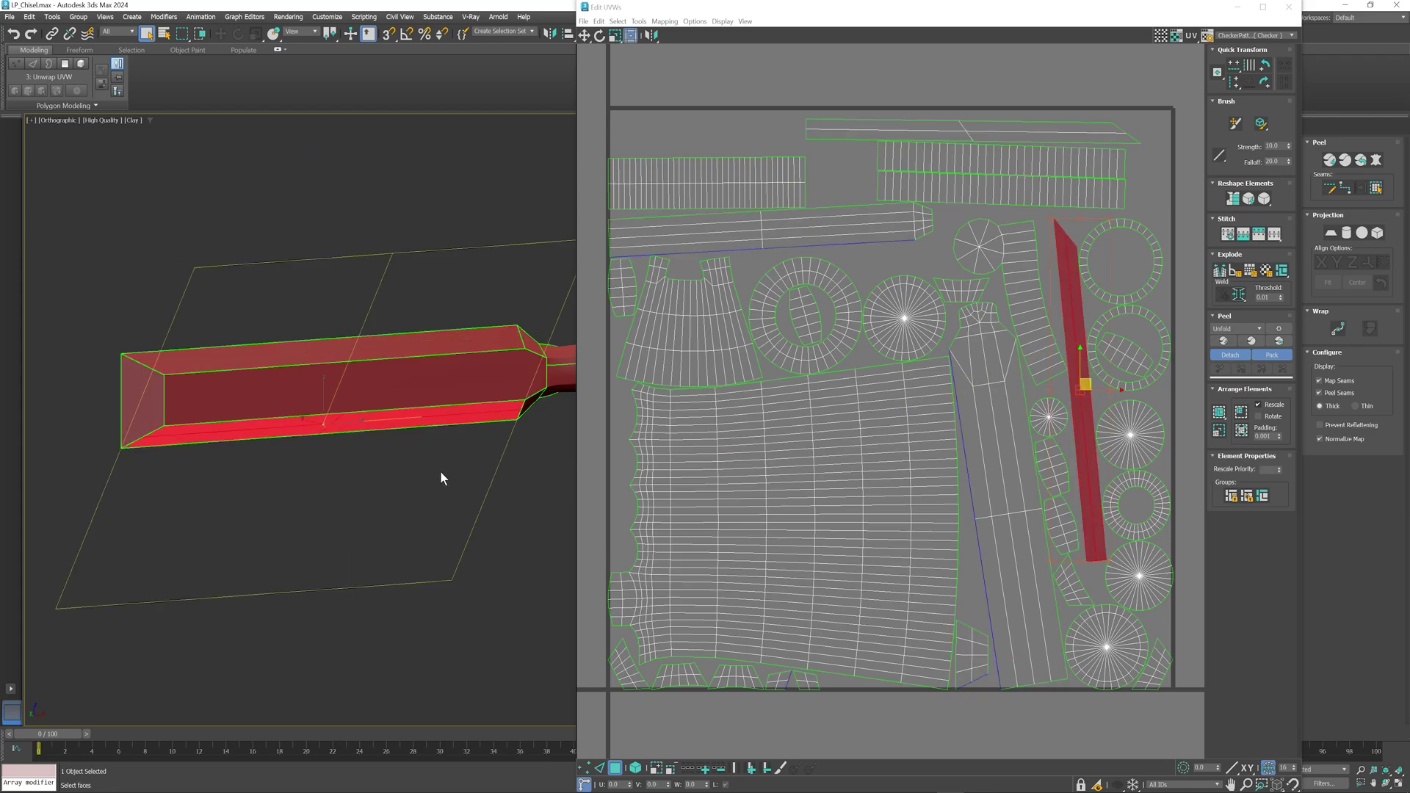
middle_click_drag(440, 478, 487, 472, "alt")
left_click(521, 389)
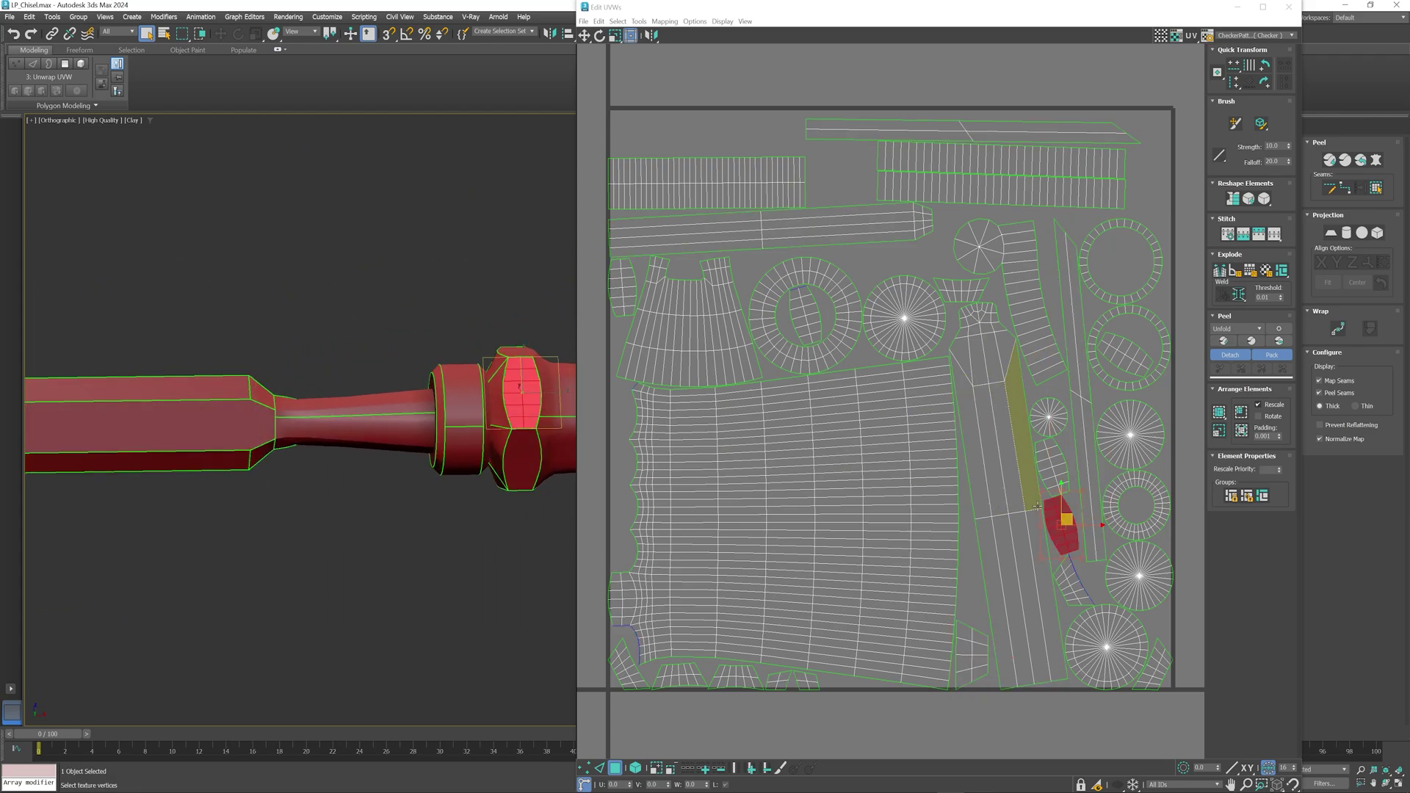
middle_click_drag(535, 554, 514, 514, "alt")
left_click(507, 504)
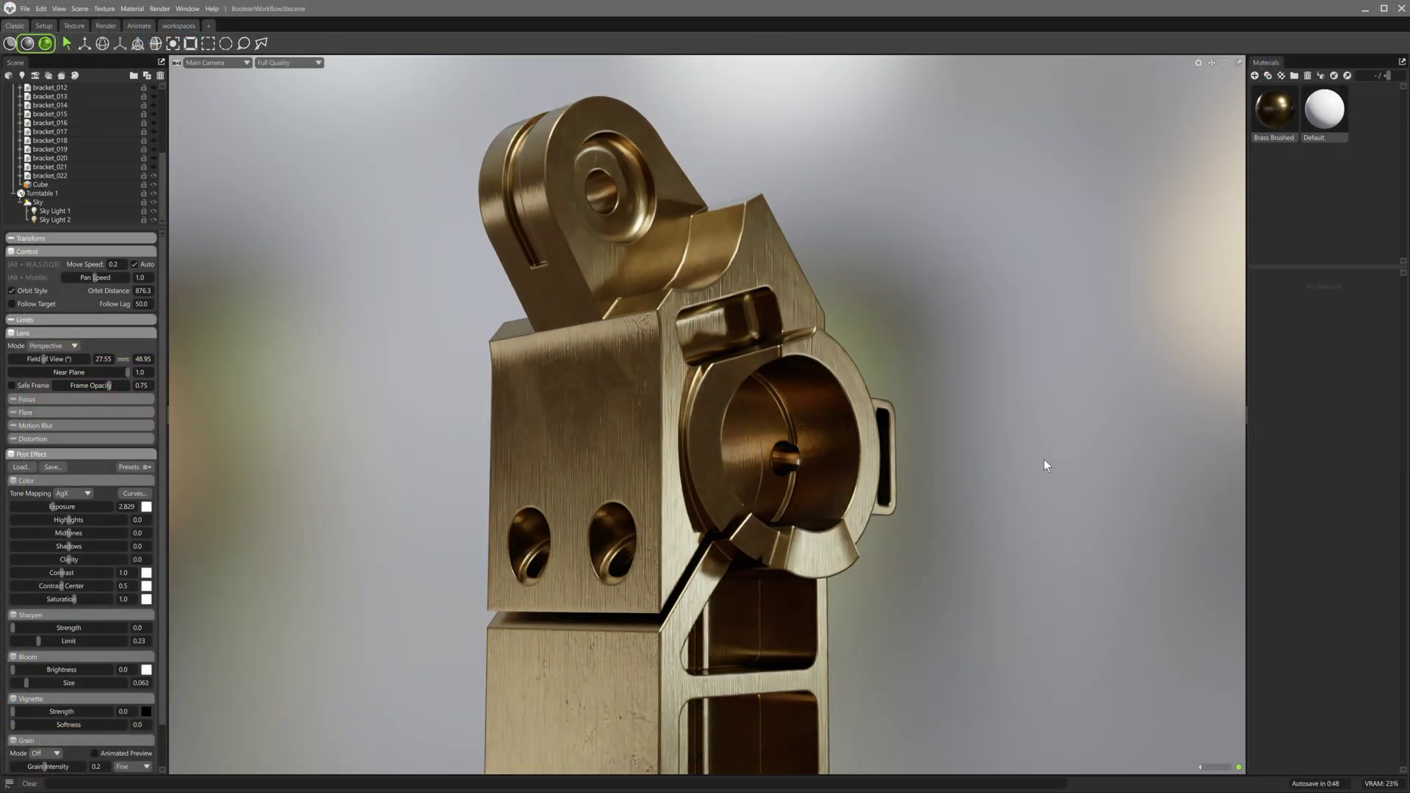
Switch to full ray-traced brushed-brass rendering and orbit underneath the brackets
left_click(27, 44)
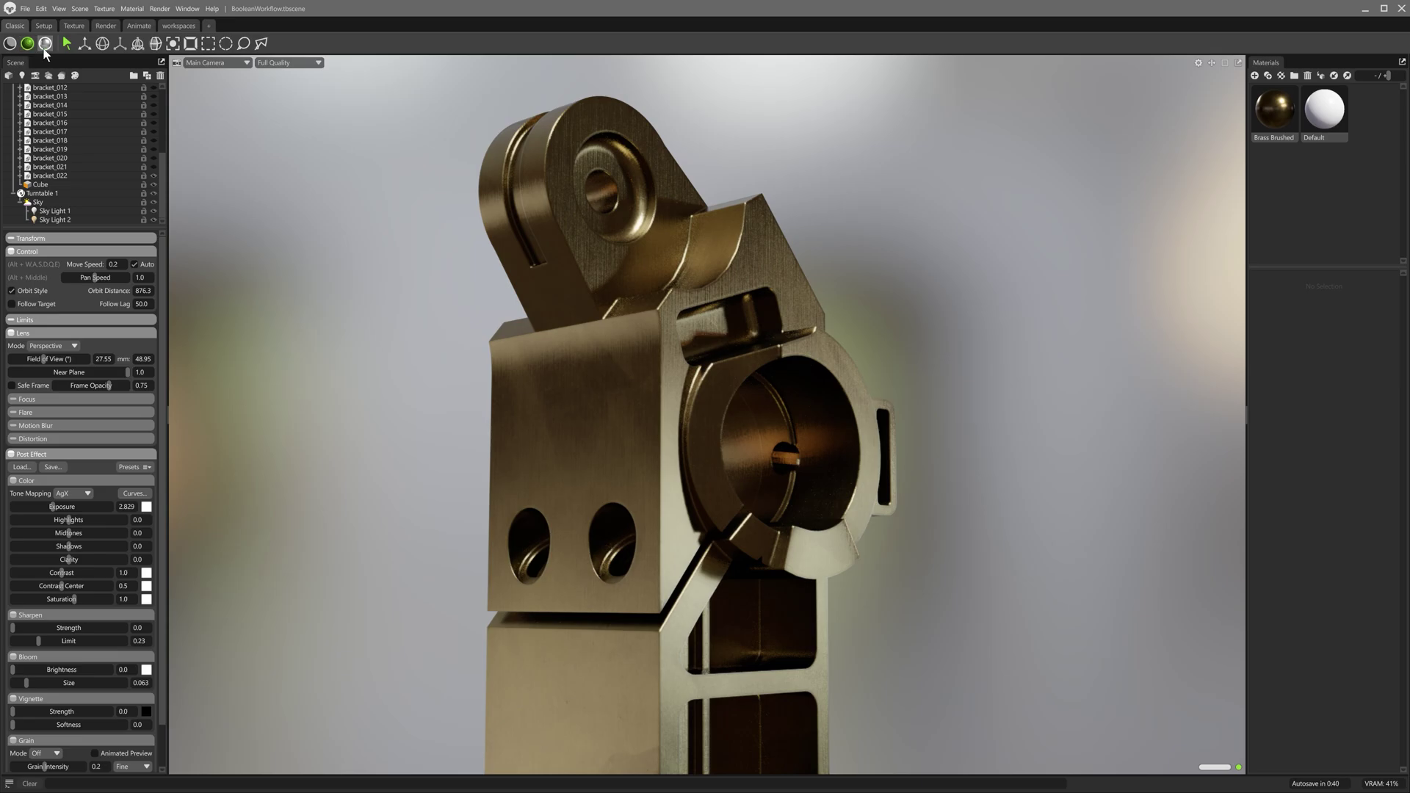
left_click(45, 44)
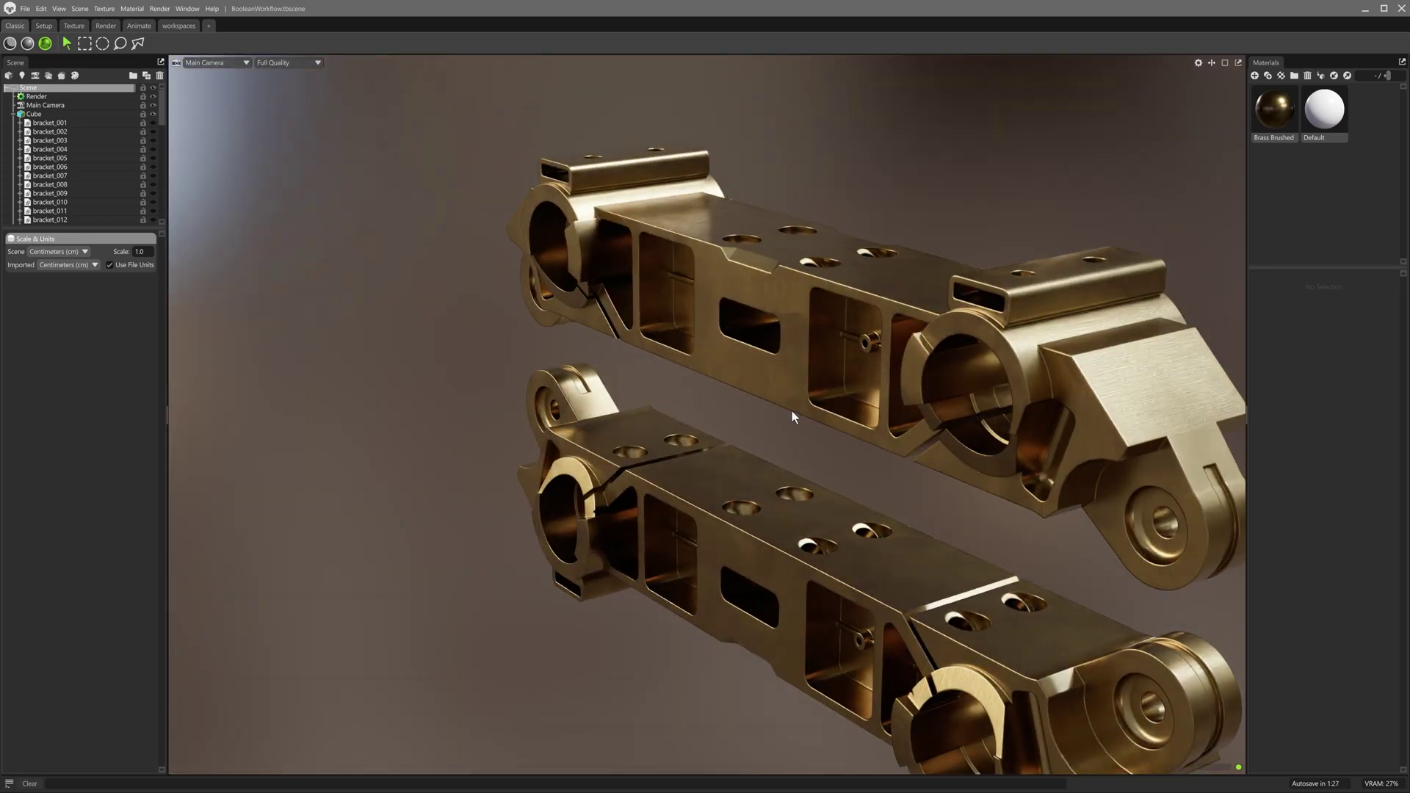
left_click_drag(788, 410, 849, 321)
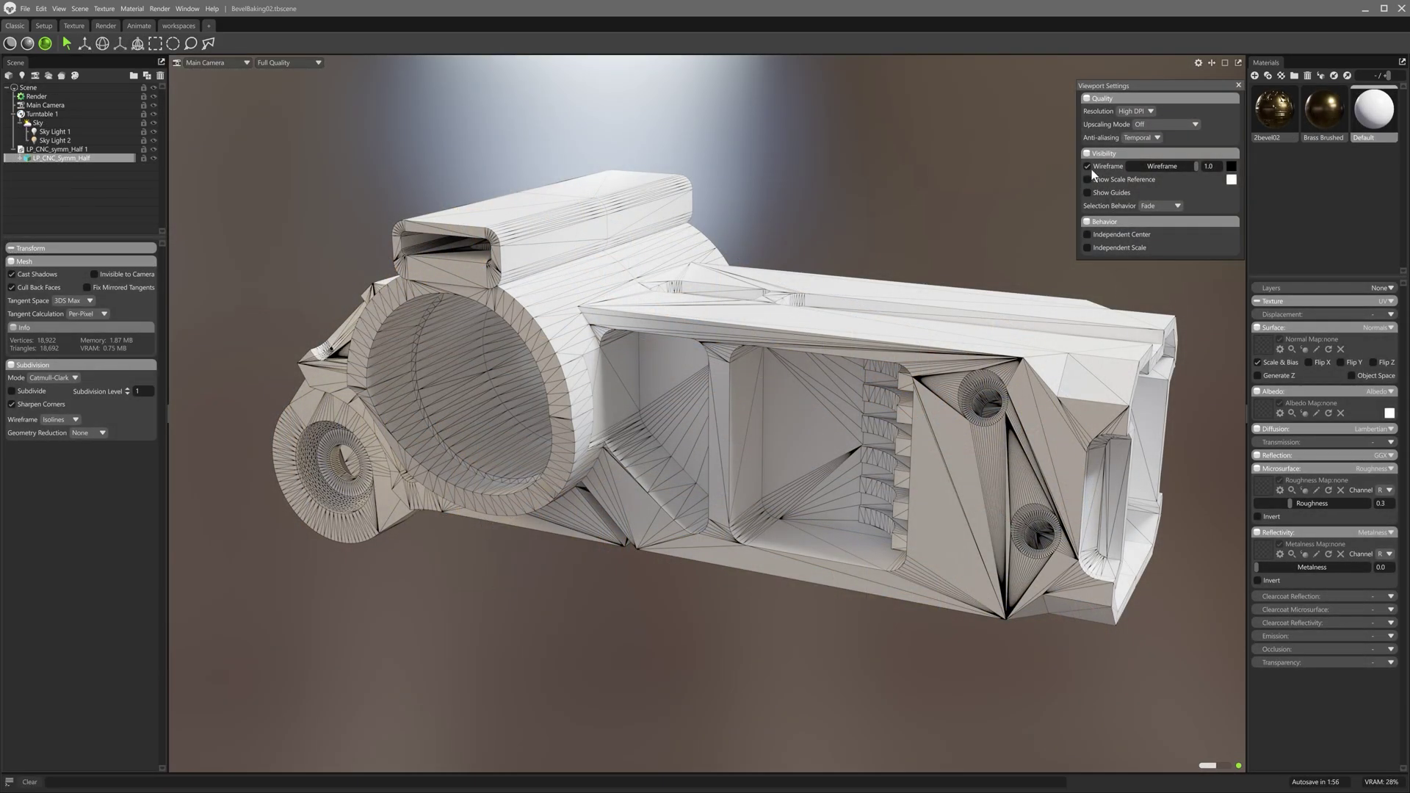
Hide the wireframe overlay and add a new bake project to the scene
left_click(1088, 167)
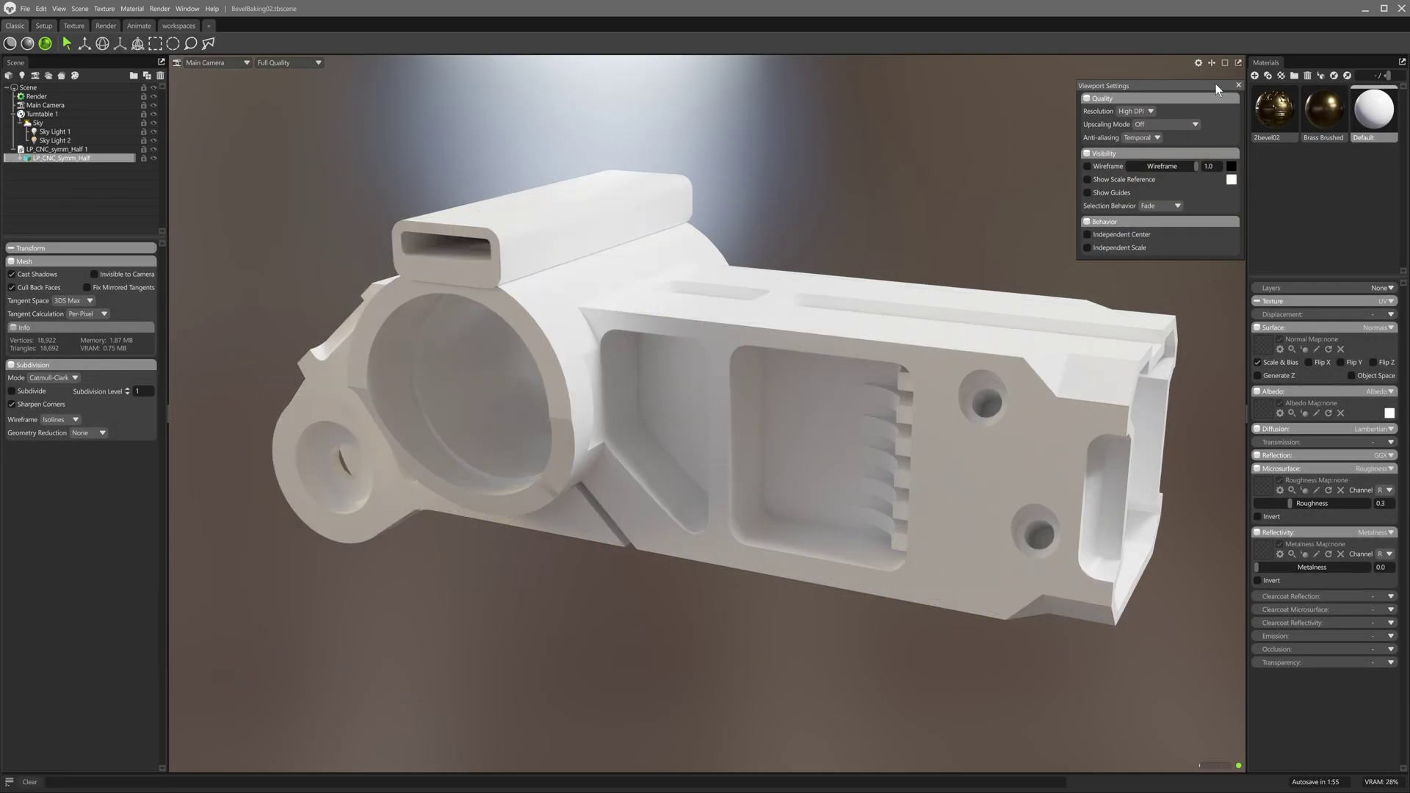
left_click(1238, 86)
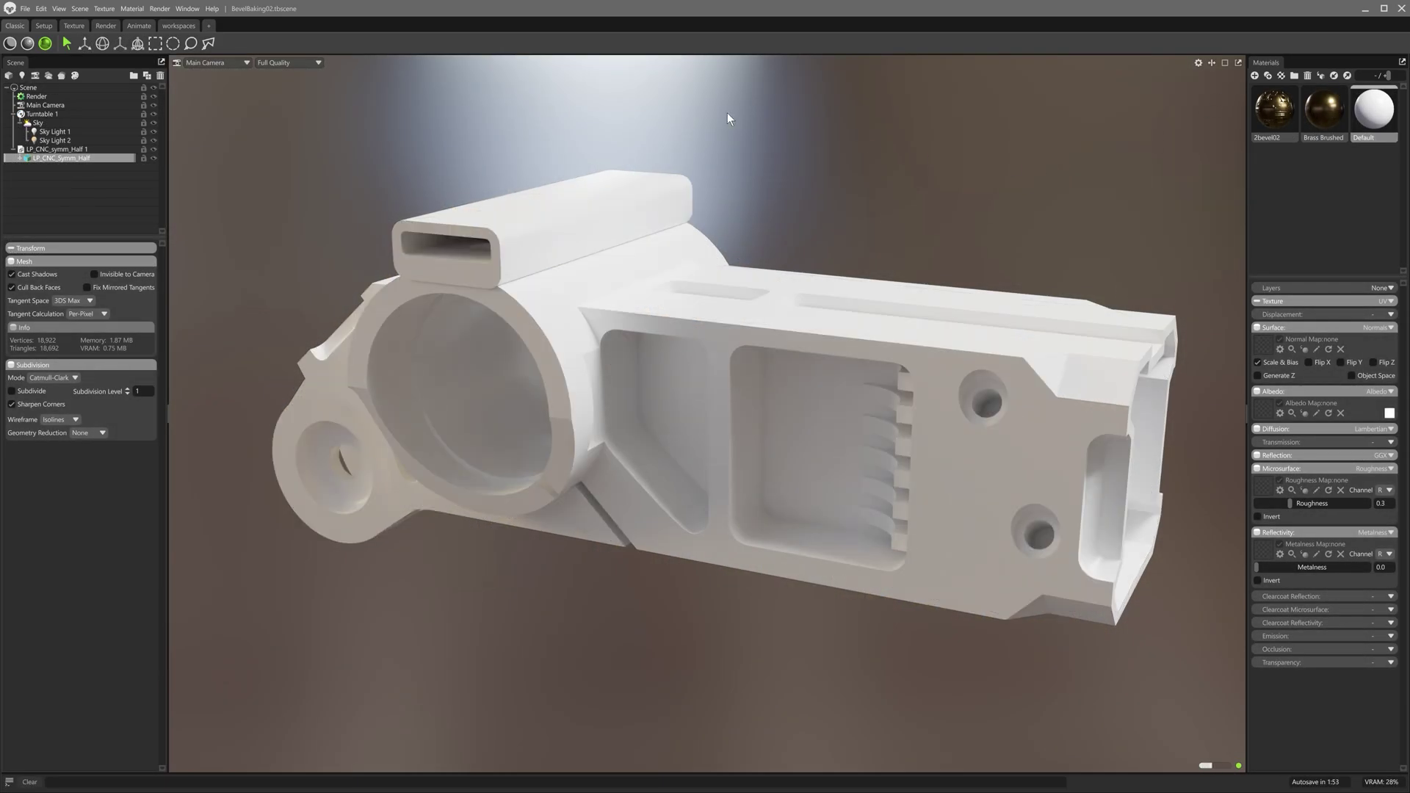
left_click(76, 8)
mouse_move(103, 22)
left_click(219, 104)
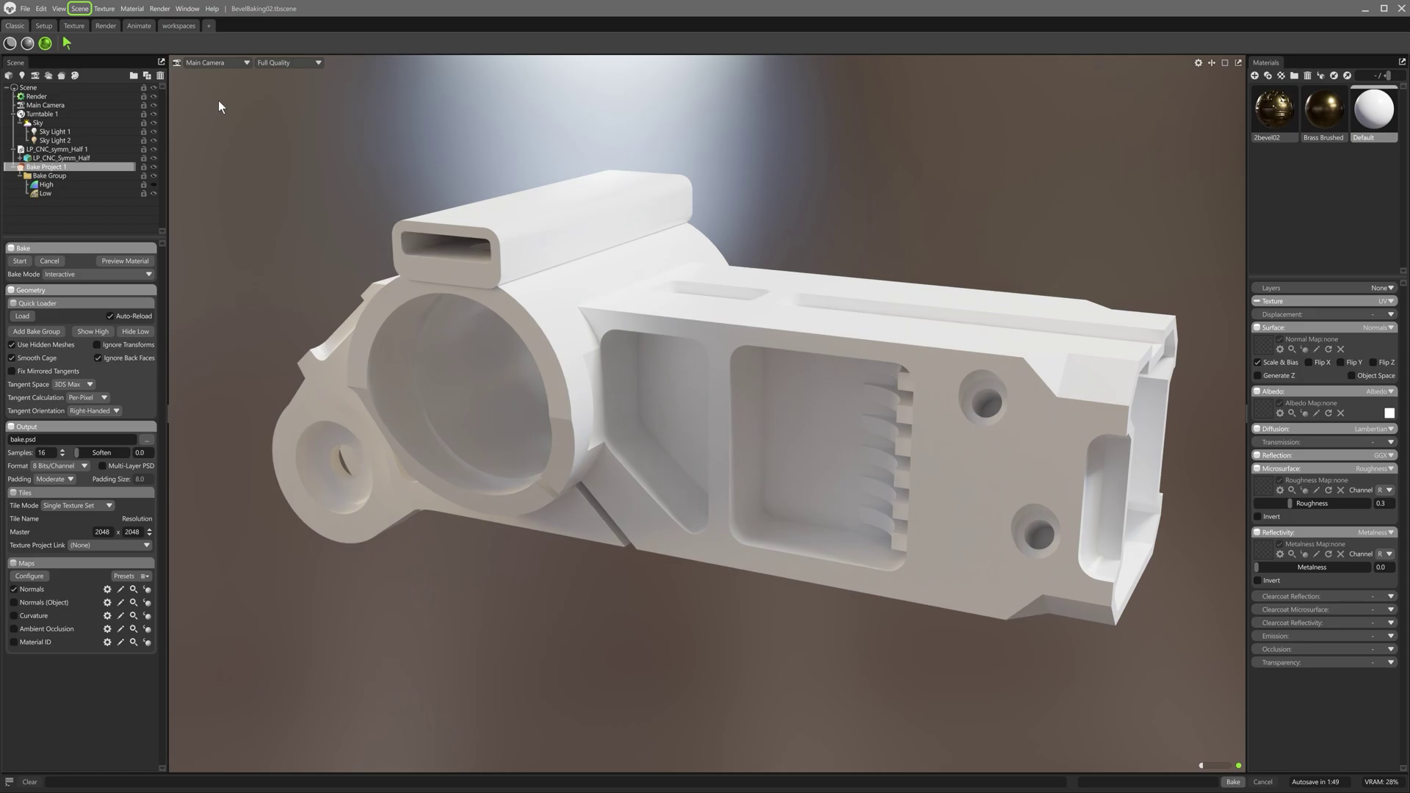
Name the bake output file CNCBracket.psd
left_click(143, 438)
type("CNC")
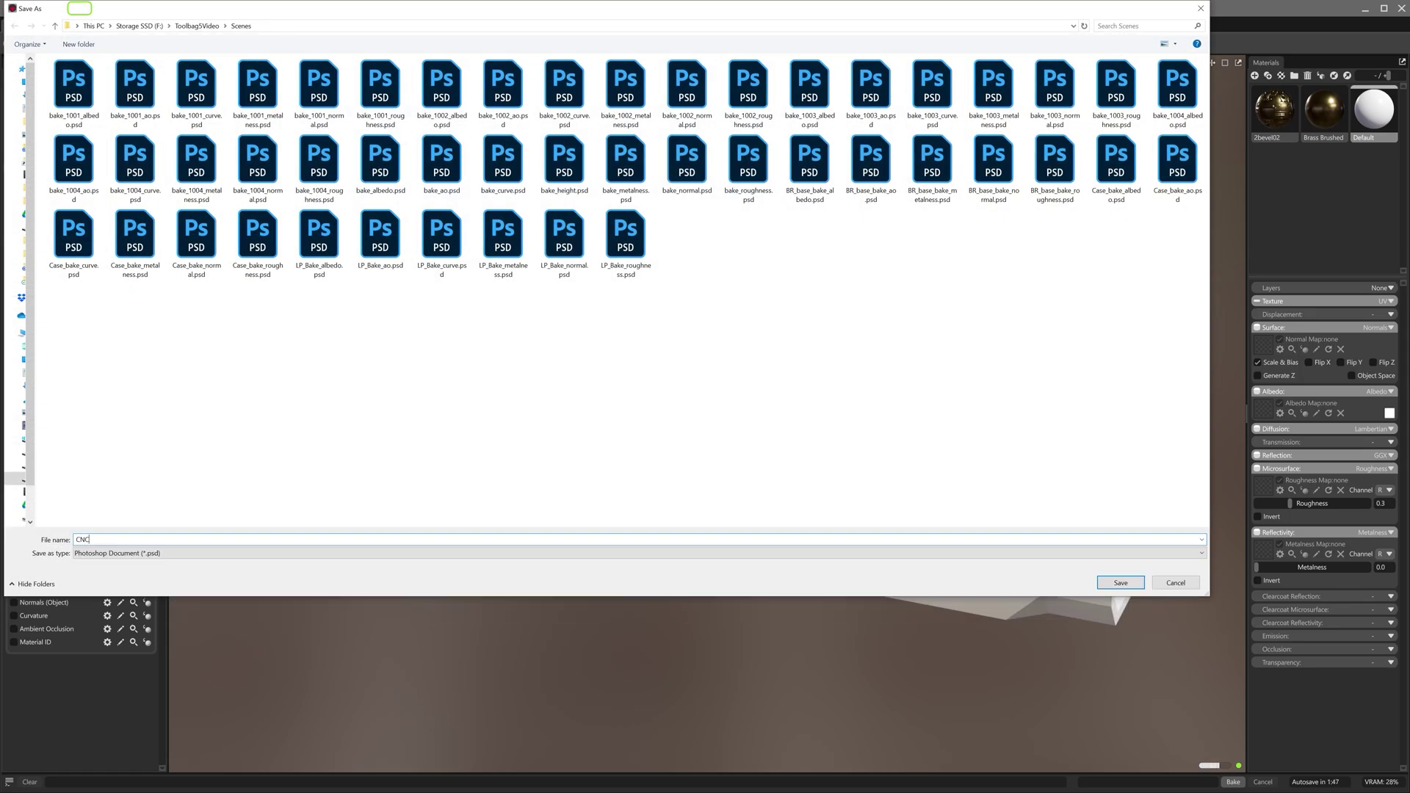
type("Bracket")
key("Return")
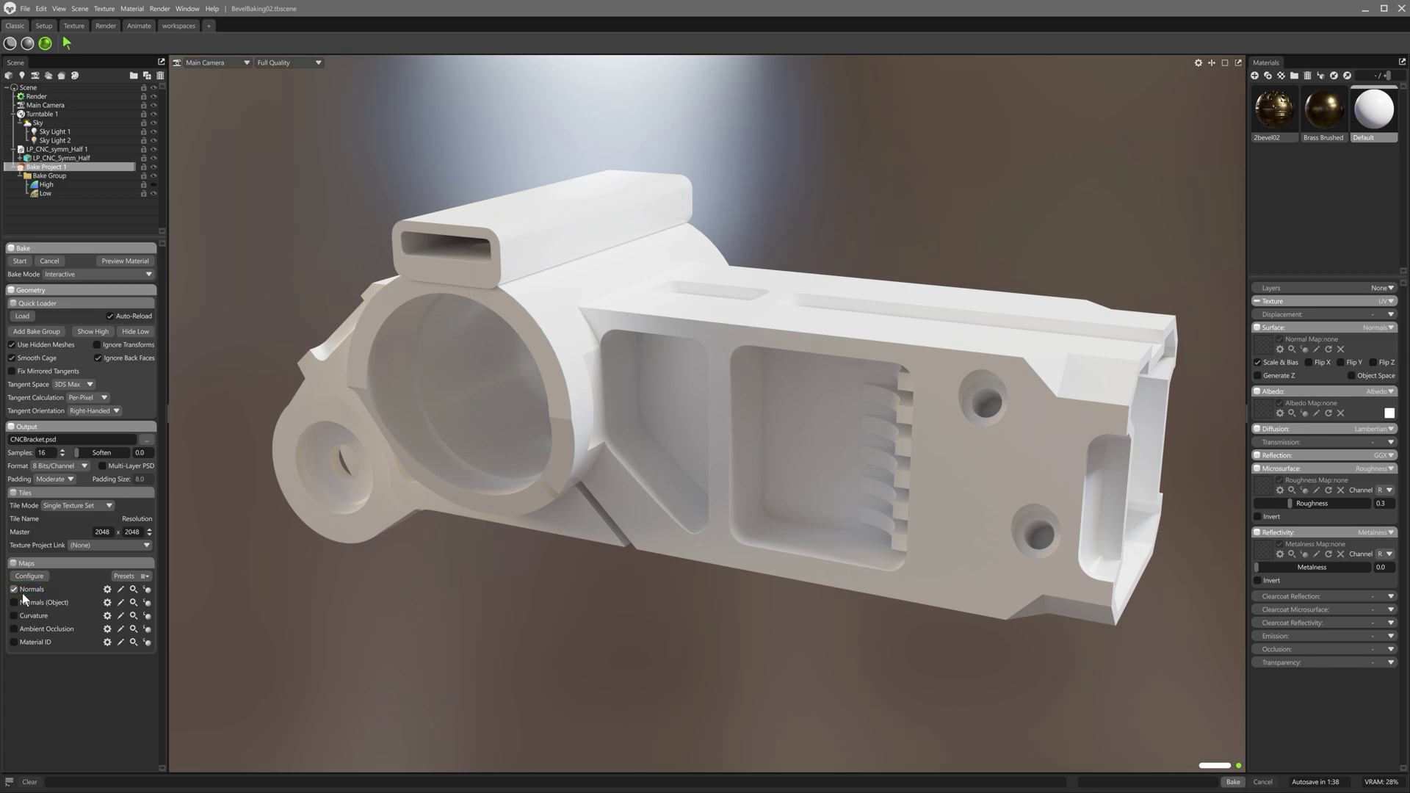
Duplicate LP_CNC_symm_Half 1 and rename the copy HP_CNC_symm_Half 2
left_click(69, 148)
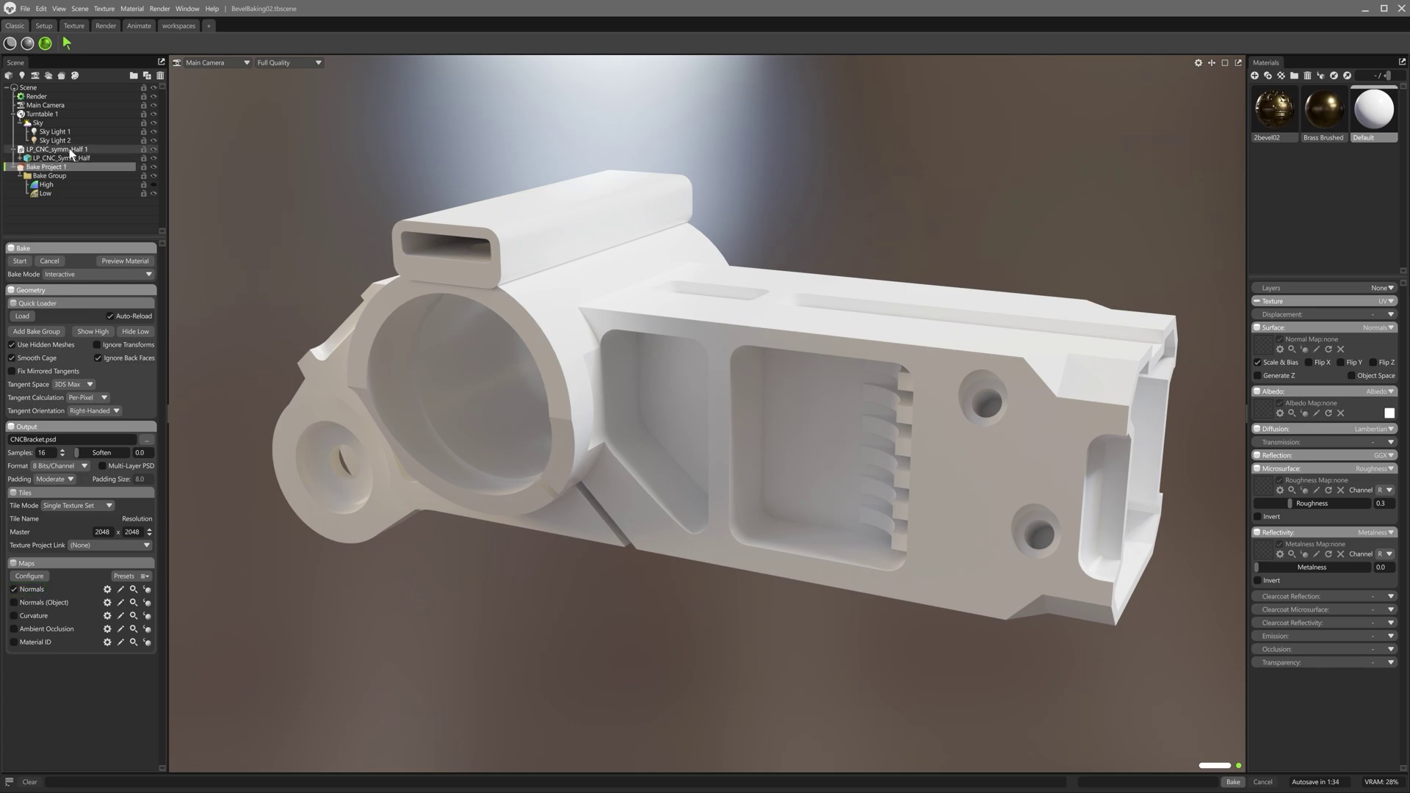
right_click(69, 148)
left_click(82, 164)
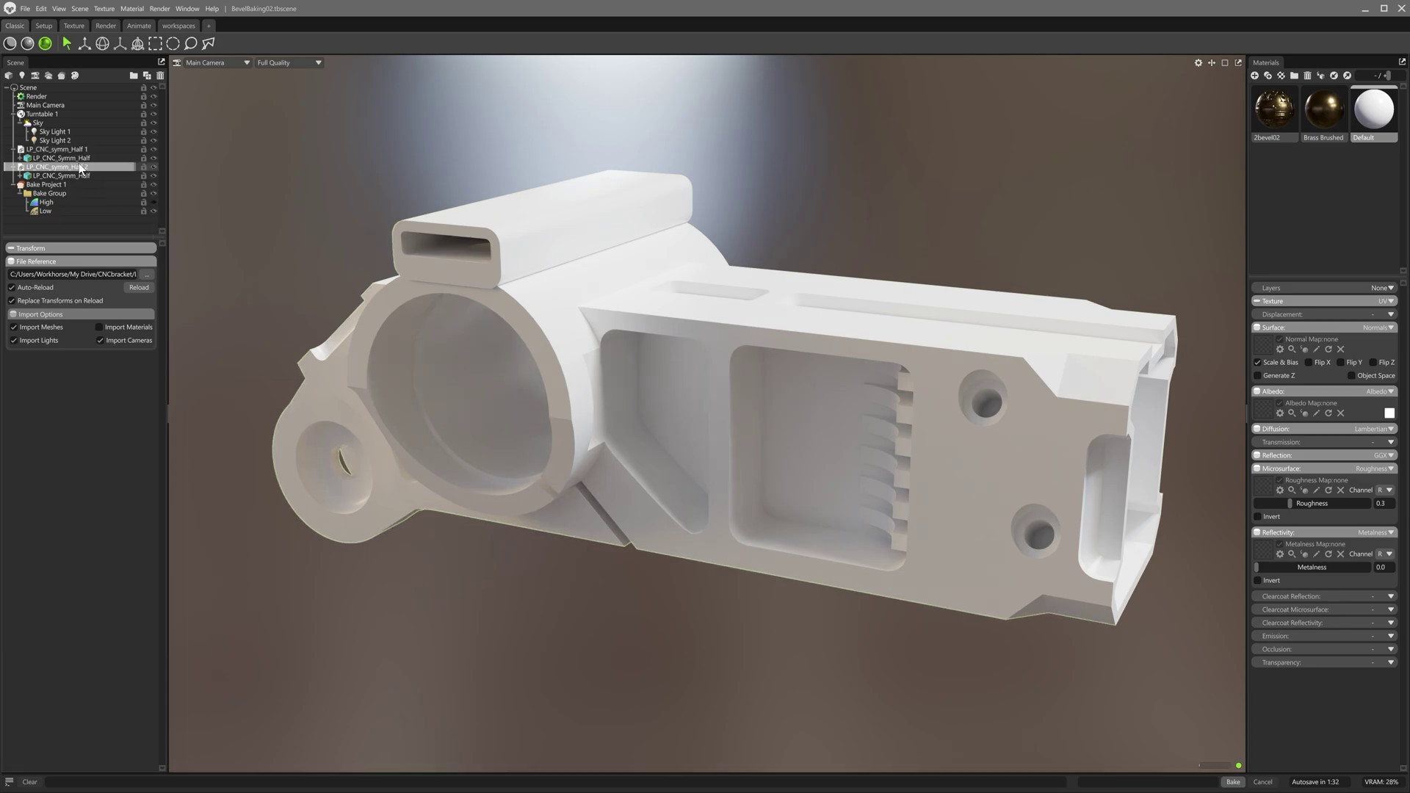
double_click(50, 164)
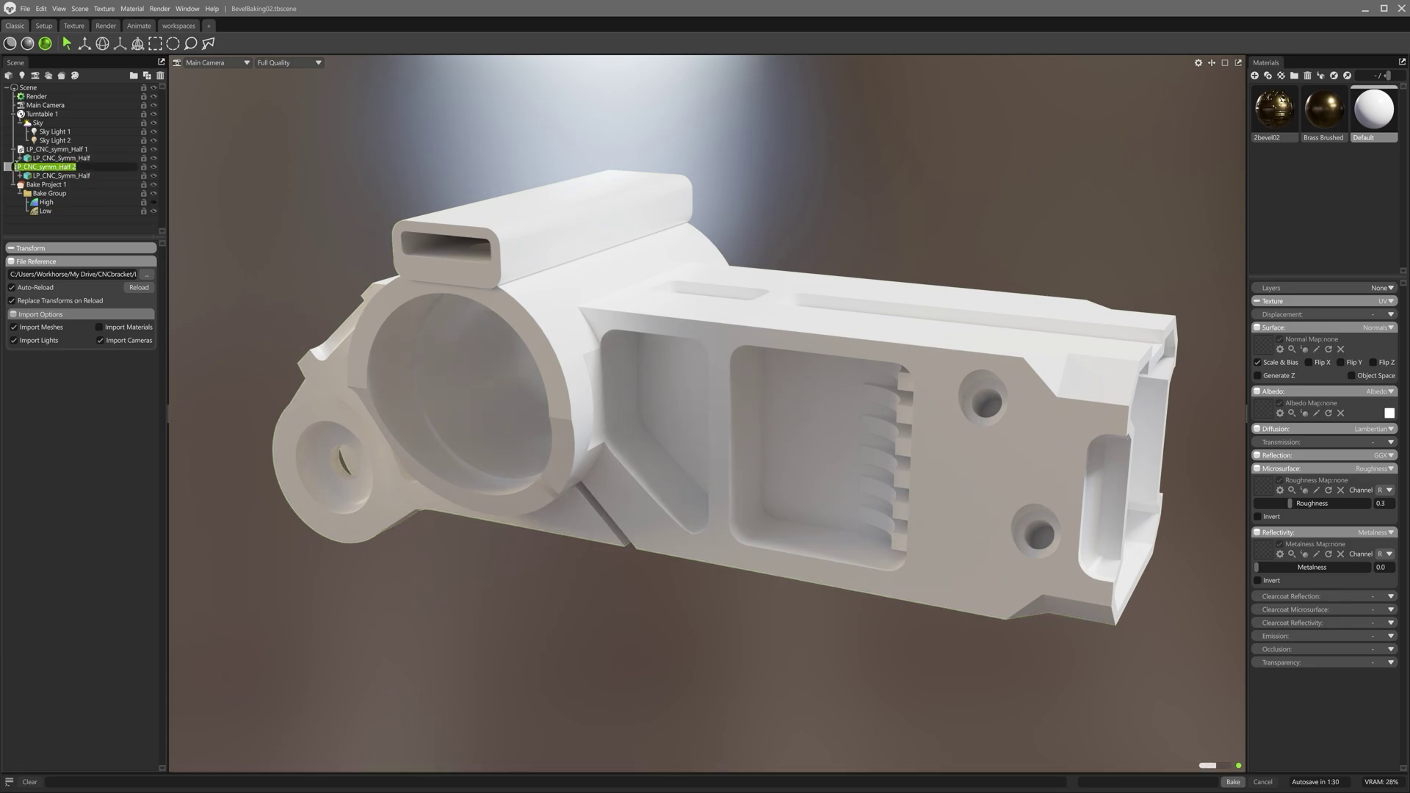
key("Return")
key("Delete")
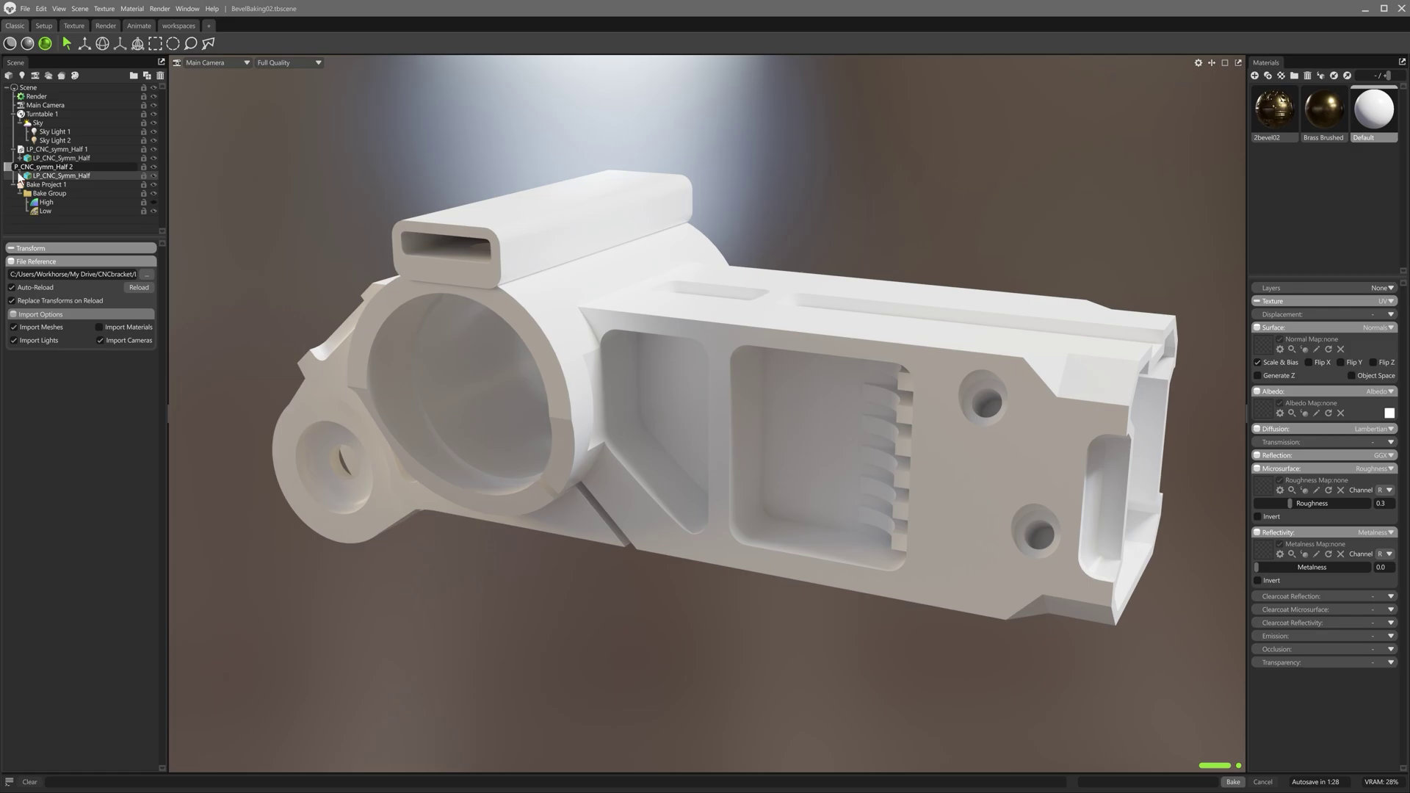
type("H")
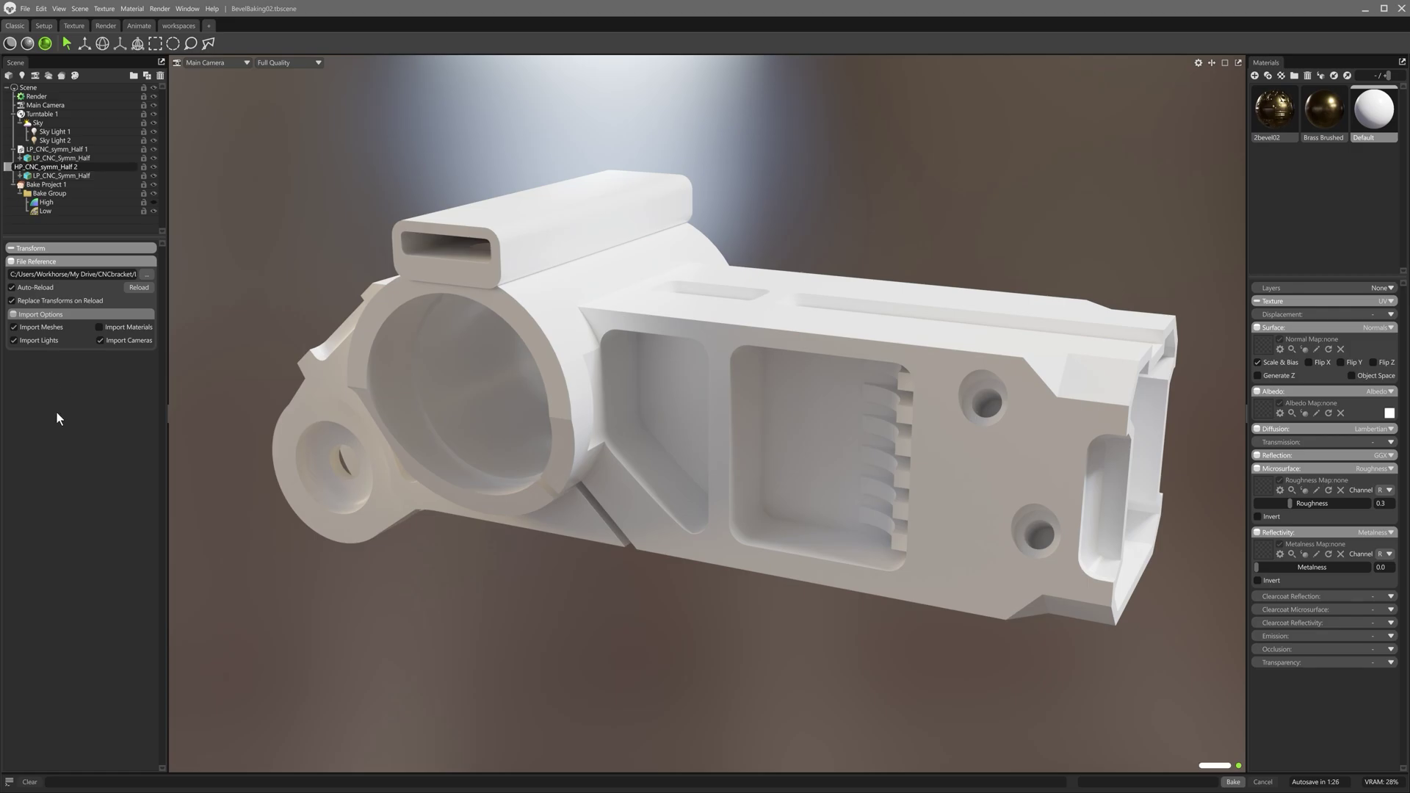
key("Return")
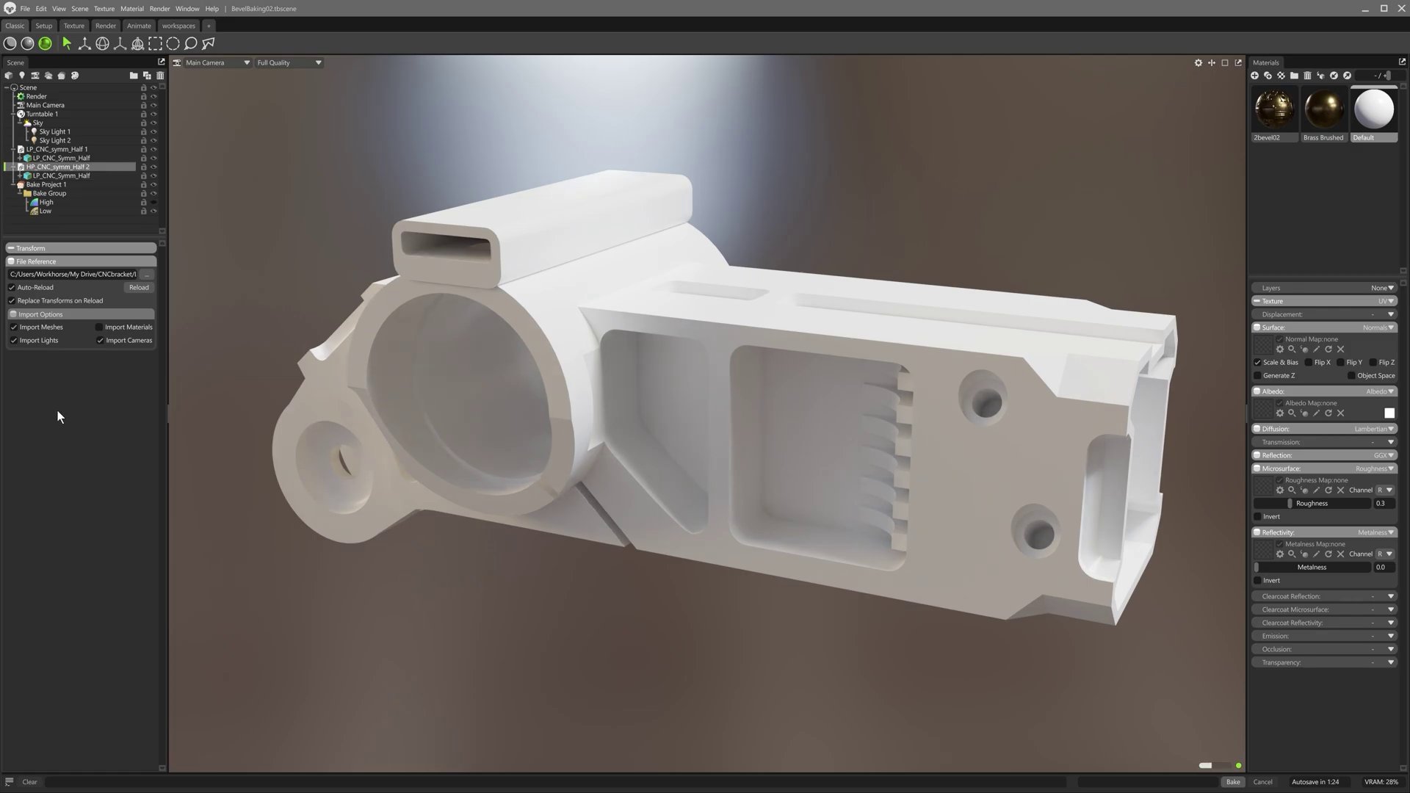
Drop the Brass Brushed material onto the HP_CNC_symm_Half 2 bracket and orbit to inspect it
mouse_move(1323, 109)
left_mouse_down()
mouse_move(1105, 294)
mouse_move(756, 400)
mouse_move(777, 369)
mouse_move(765, 393)
left_mouse_up()
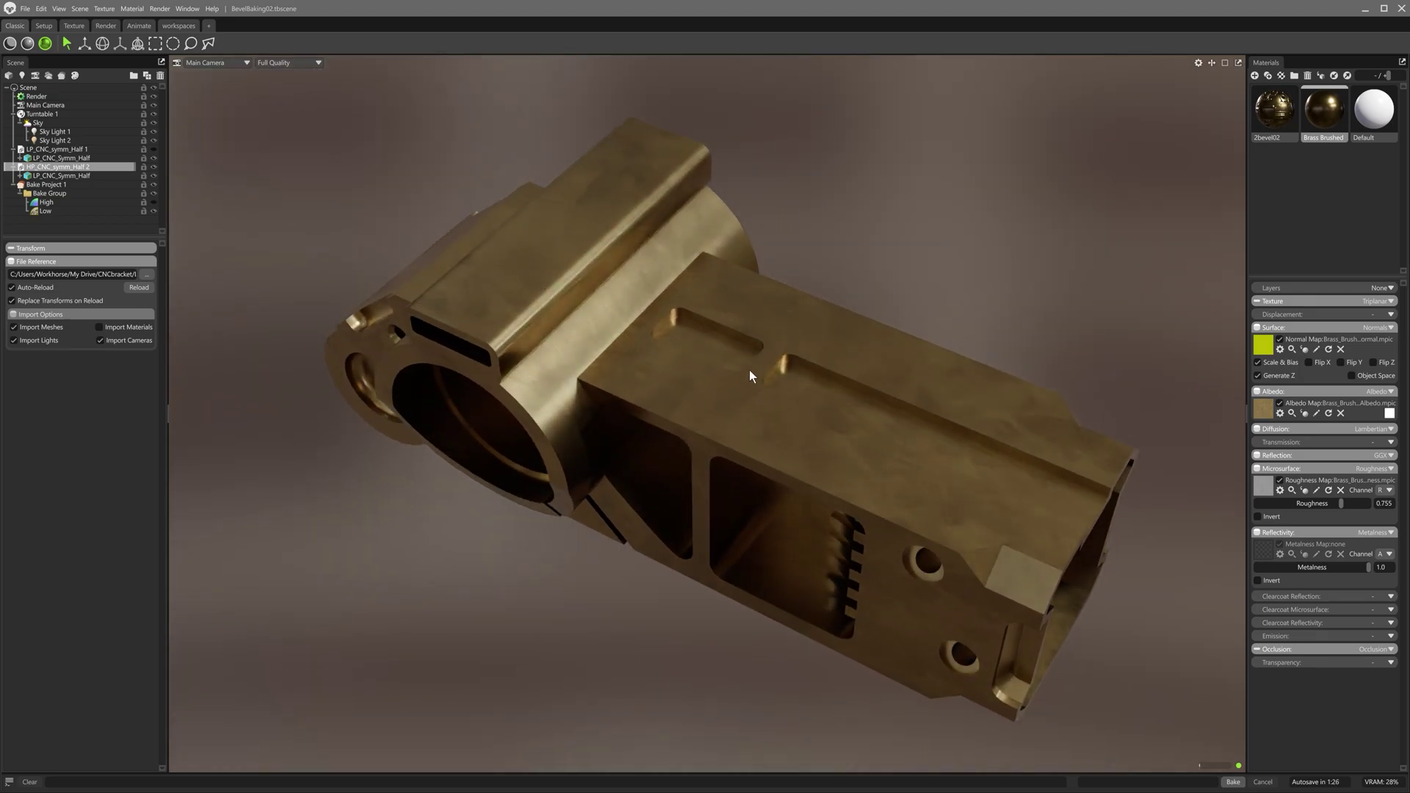
right_click_drag(762, 372, 805, 491)
mouse_move(805, 491)
left_mouse_down()
mouse_move(806, 428)
mouse_move(812, 472)
left_mouse_up()
right_click_drag(813, 472, 865, 461)
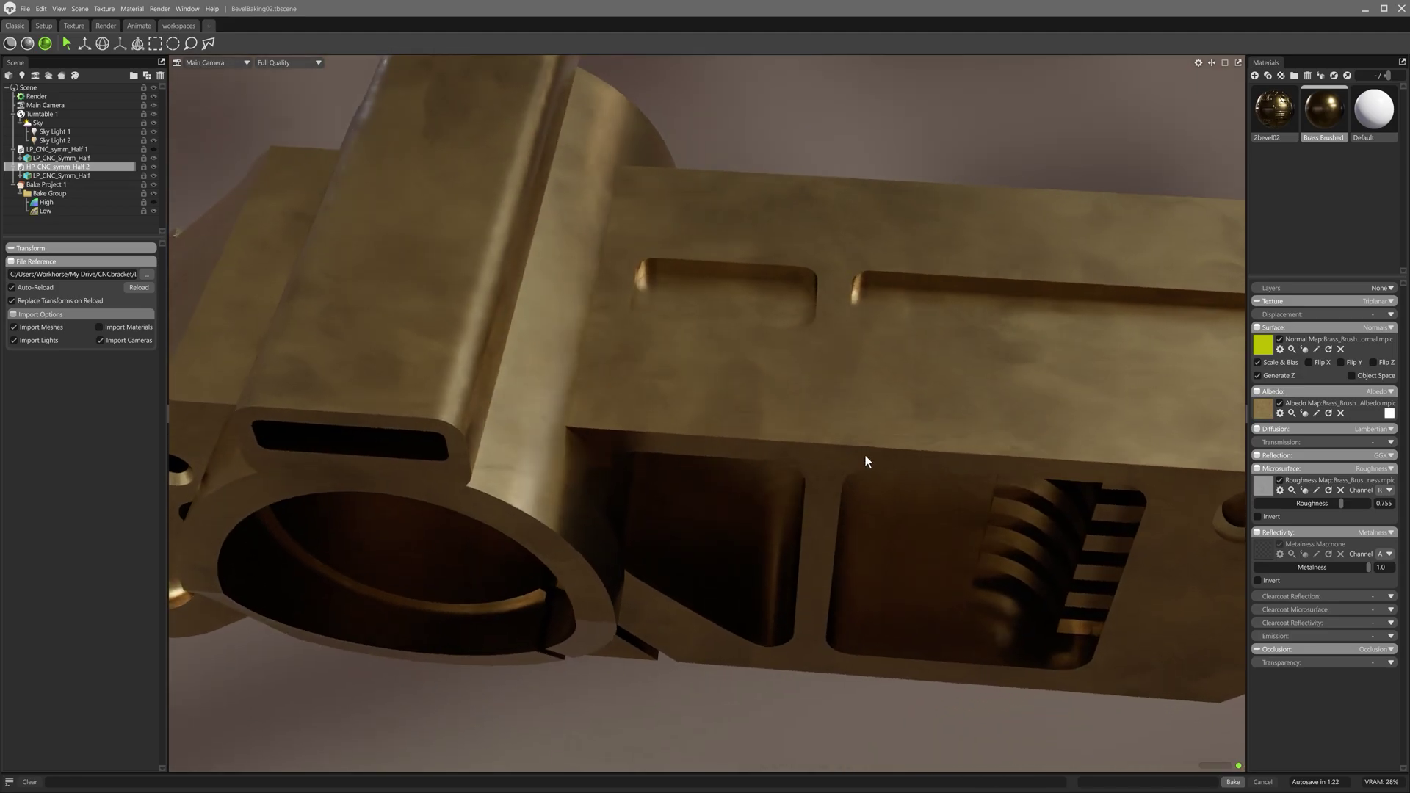
left_click_drag(860, 456, 778, 438)
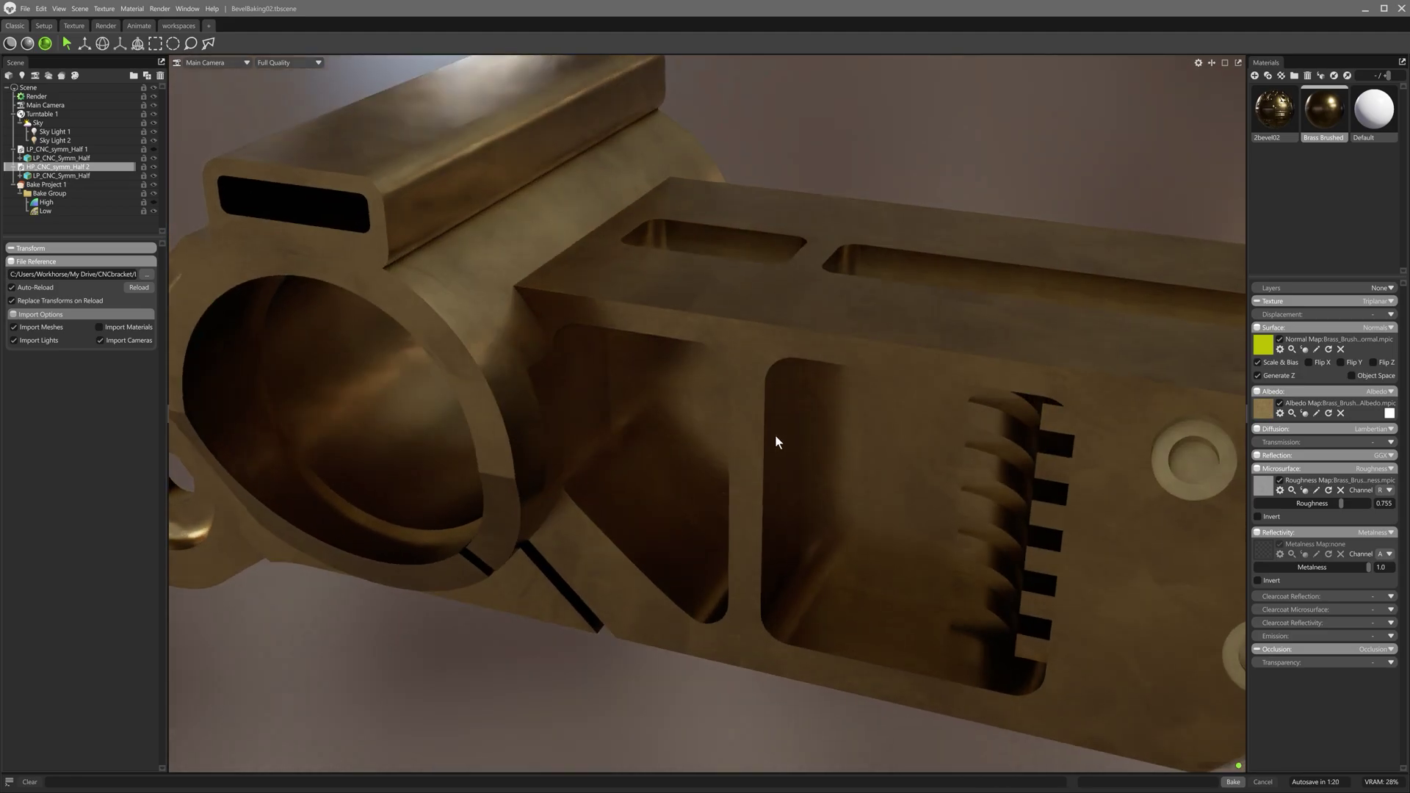
right_click_drag(777, 437, 782, 364)
left_click_drag(781, 364, 776, 367)
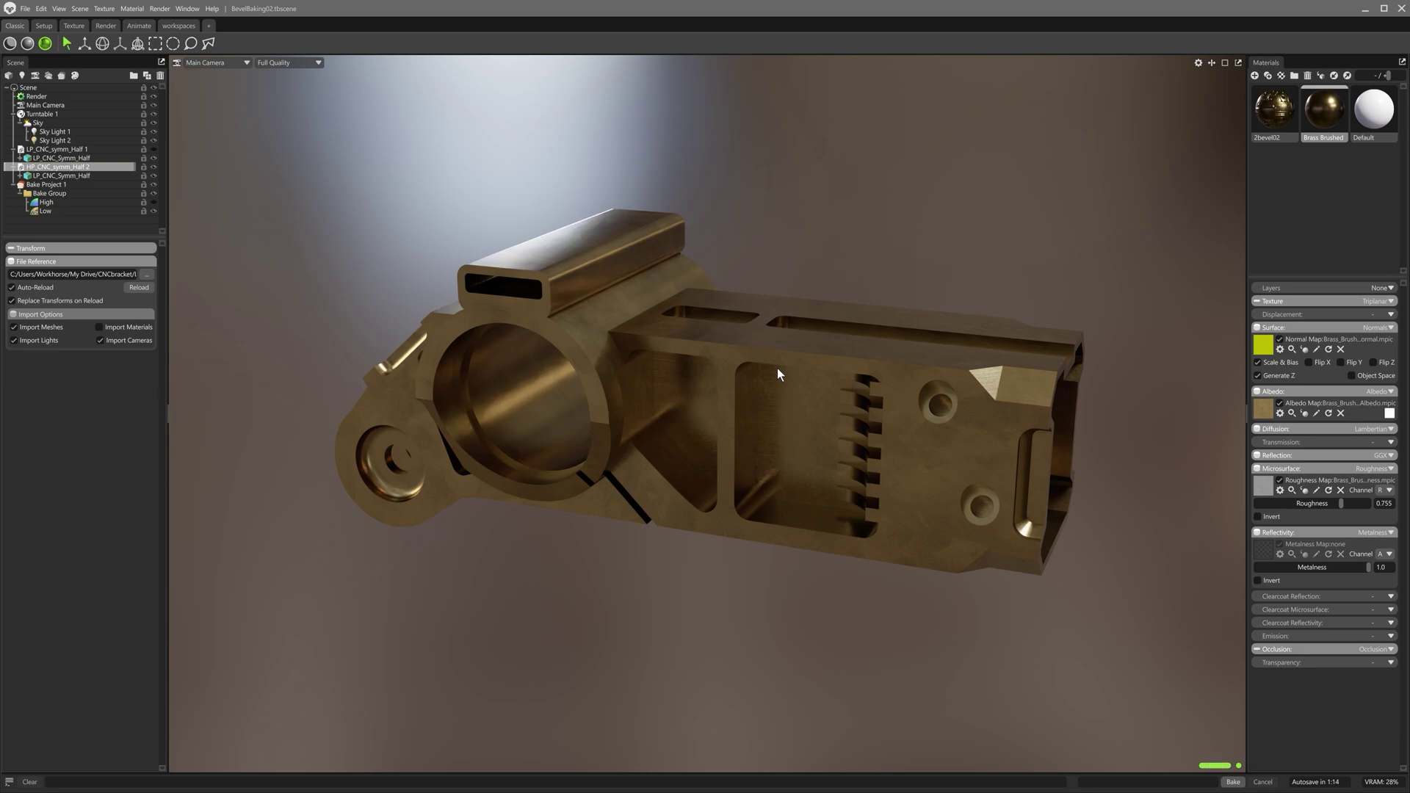
Set the brass Normals mode to Bevel with 16 samples and a 14.9 mm width
left_click(1384, 327)
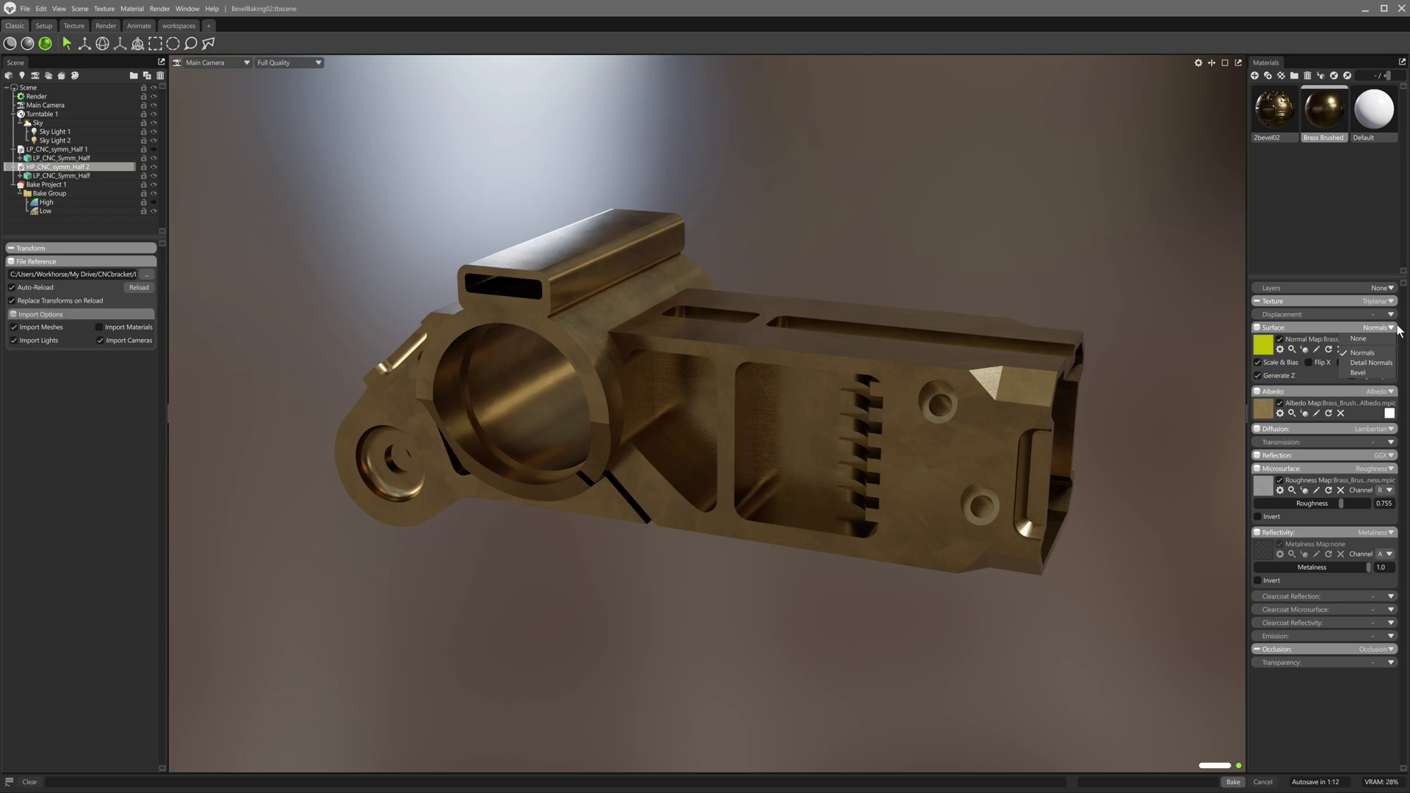
left_click(1370, 373)
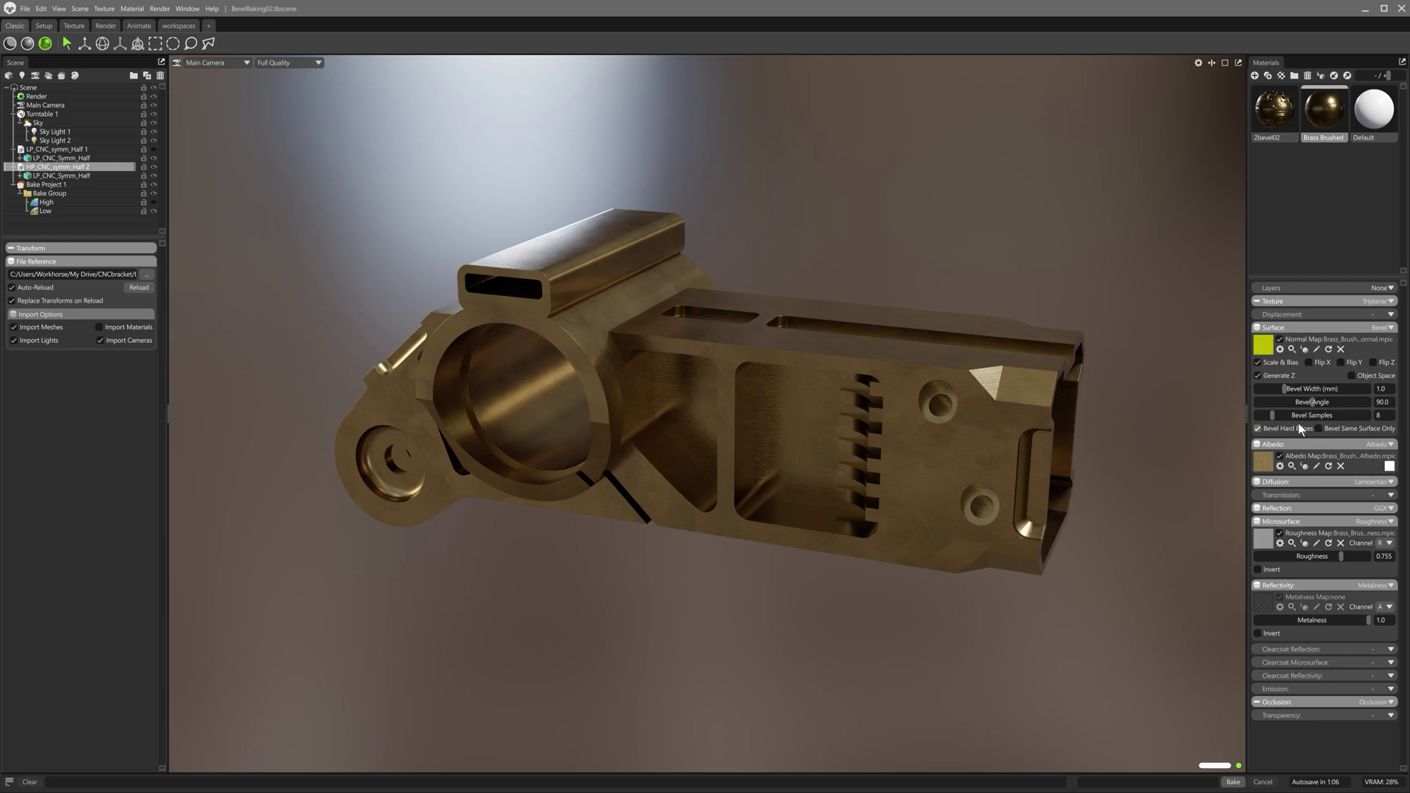
left_click_drag(1271, 415, 1313, 389)
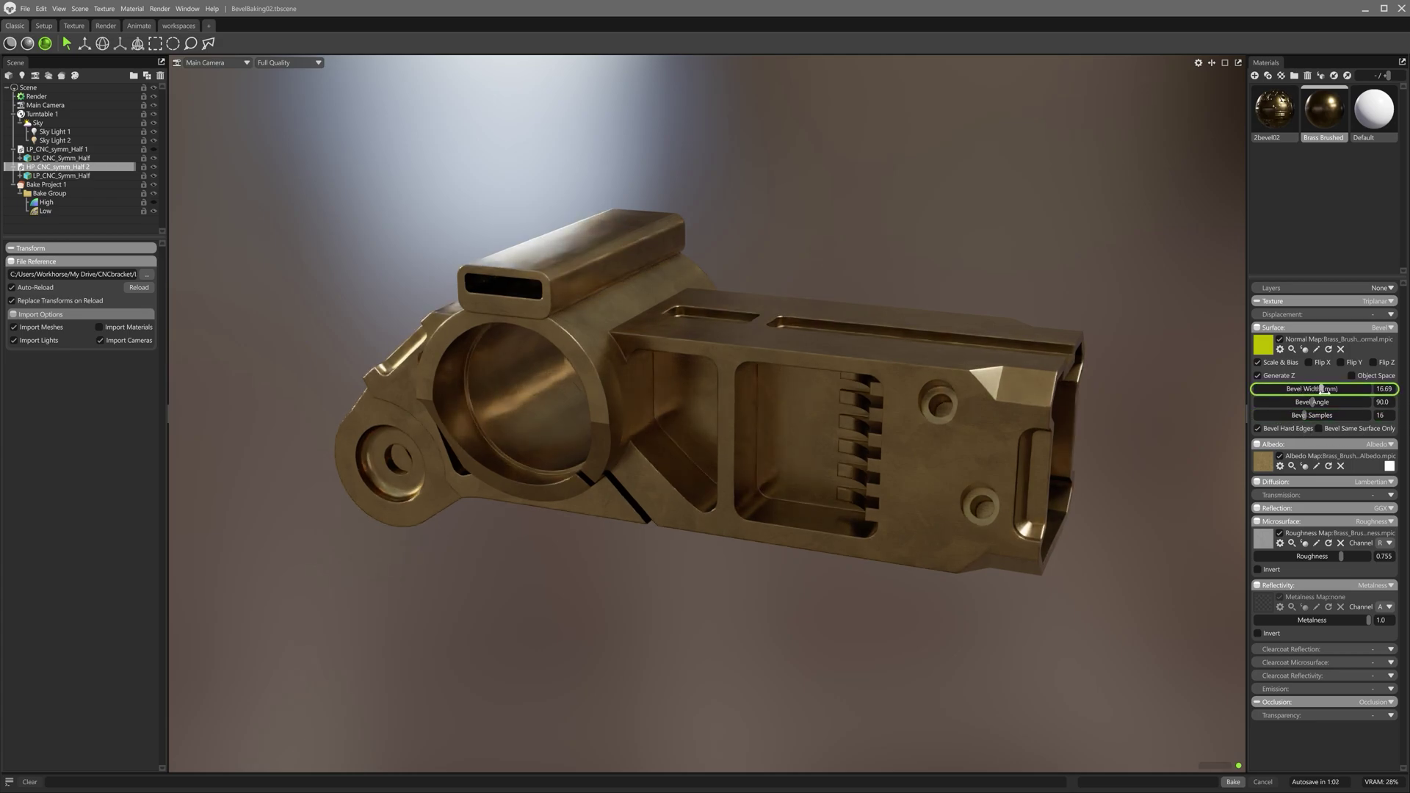
scroll(783, 442, "up", 10)
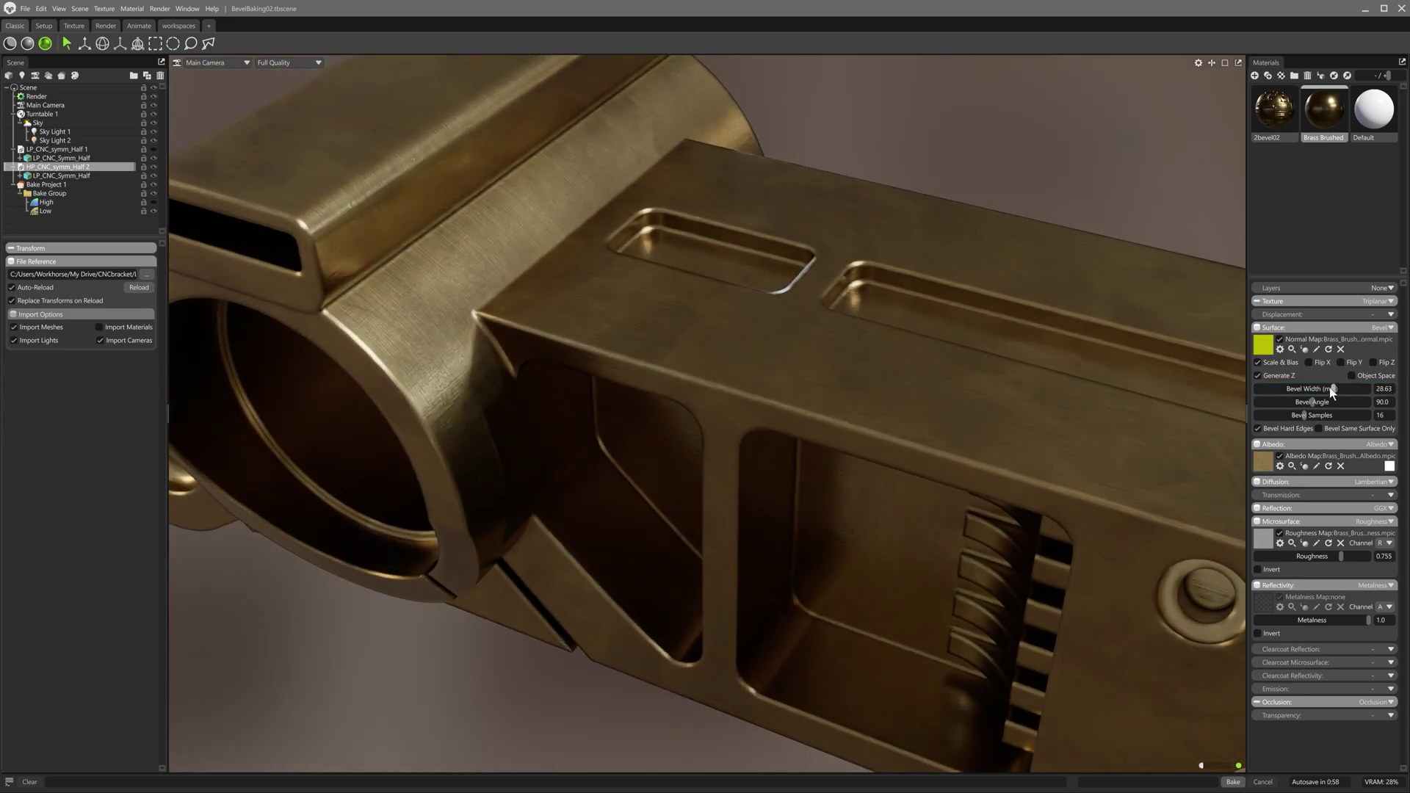
left_click_drag(1331, 388, 1307, 388)
left_click_drag(795, 475, 905, 447)
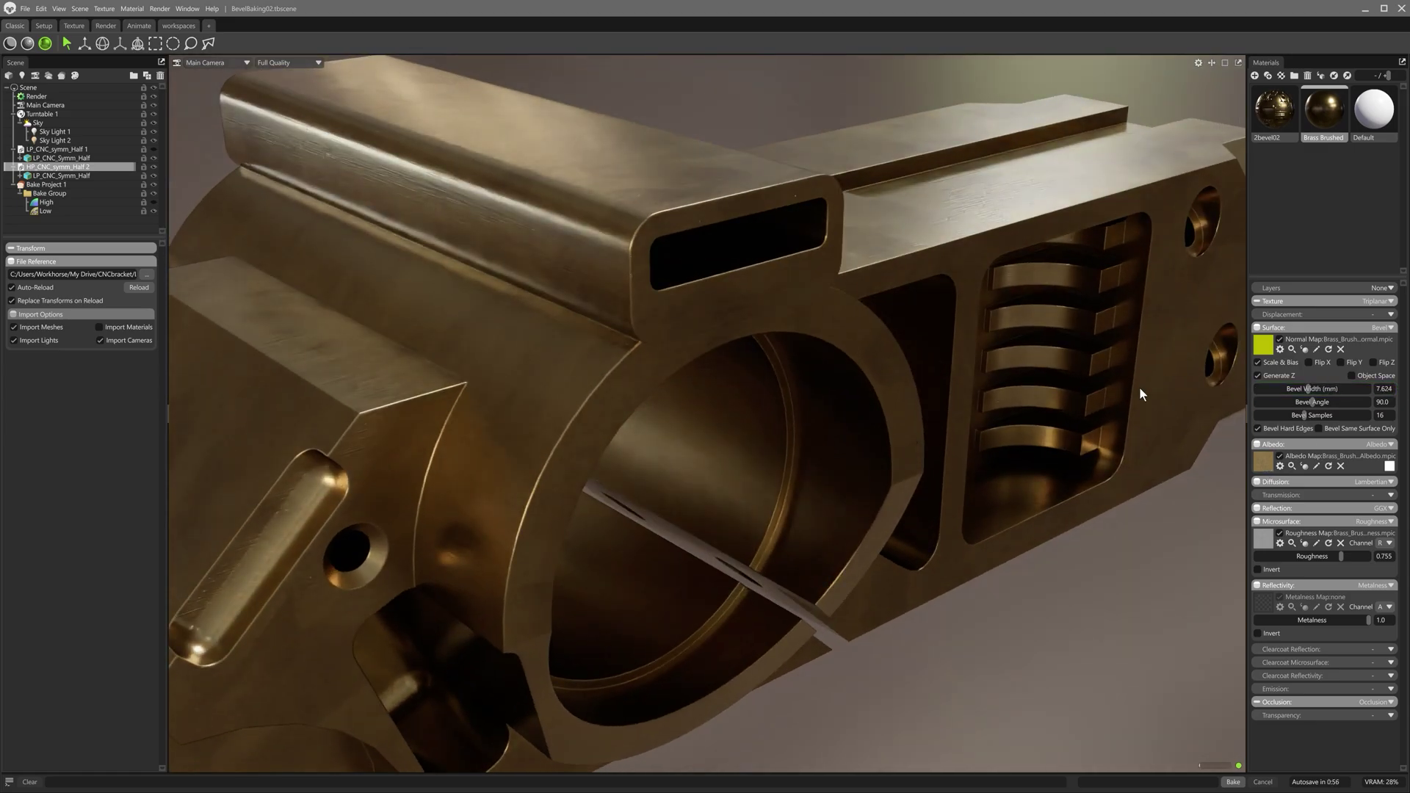
left_click_drag(1301, 387, 1320, 389)
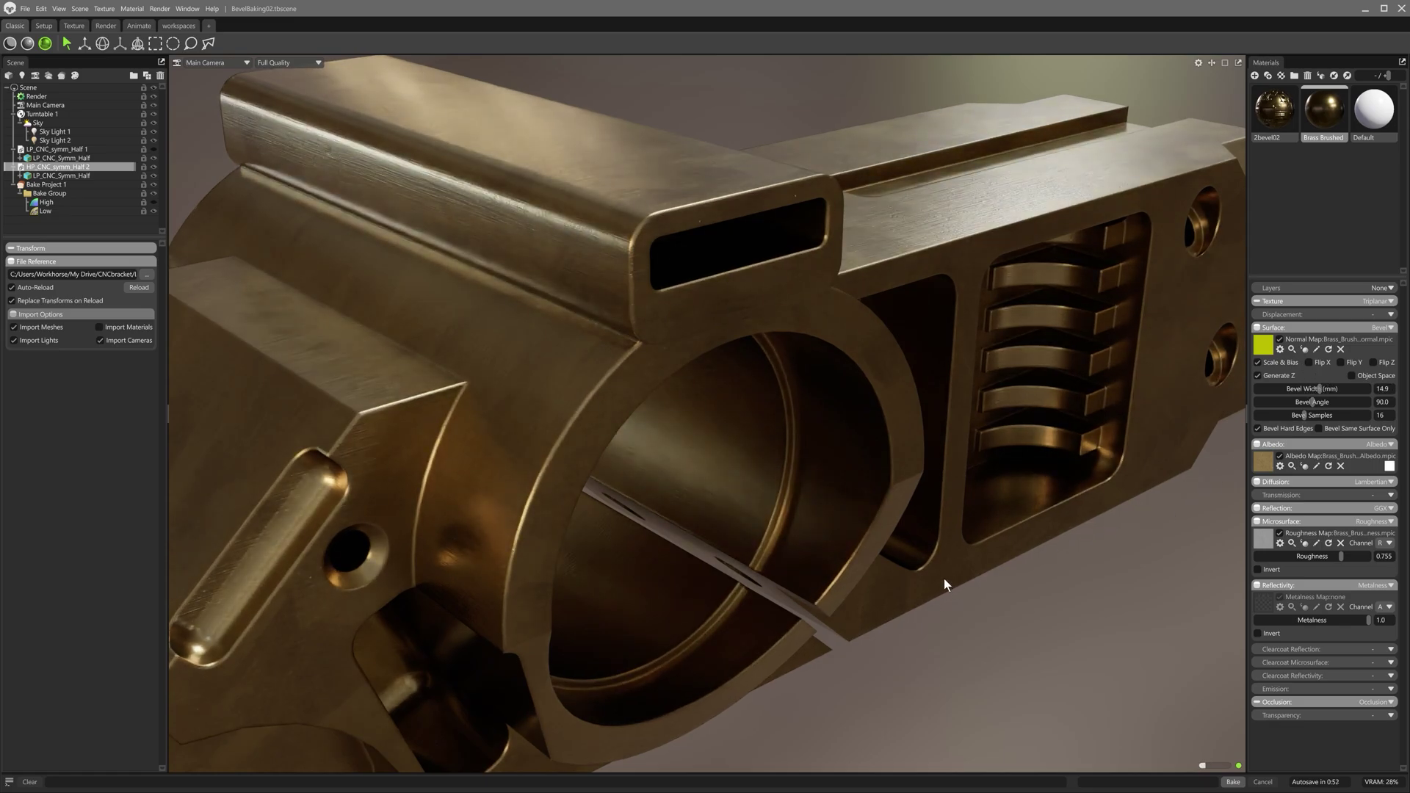
right_click_drag(944, 578, 953, 518)
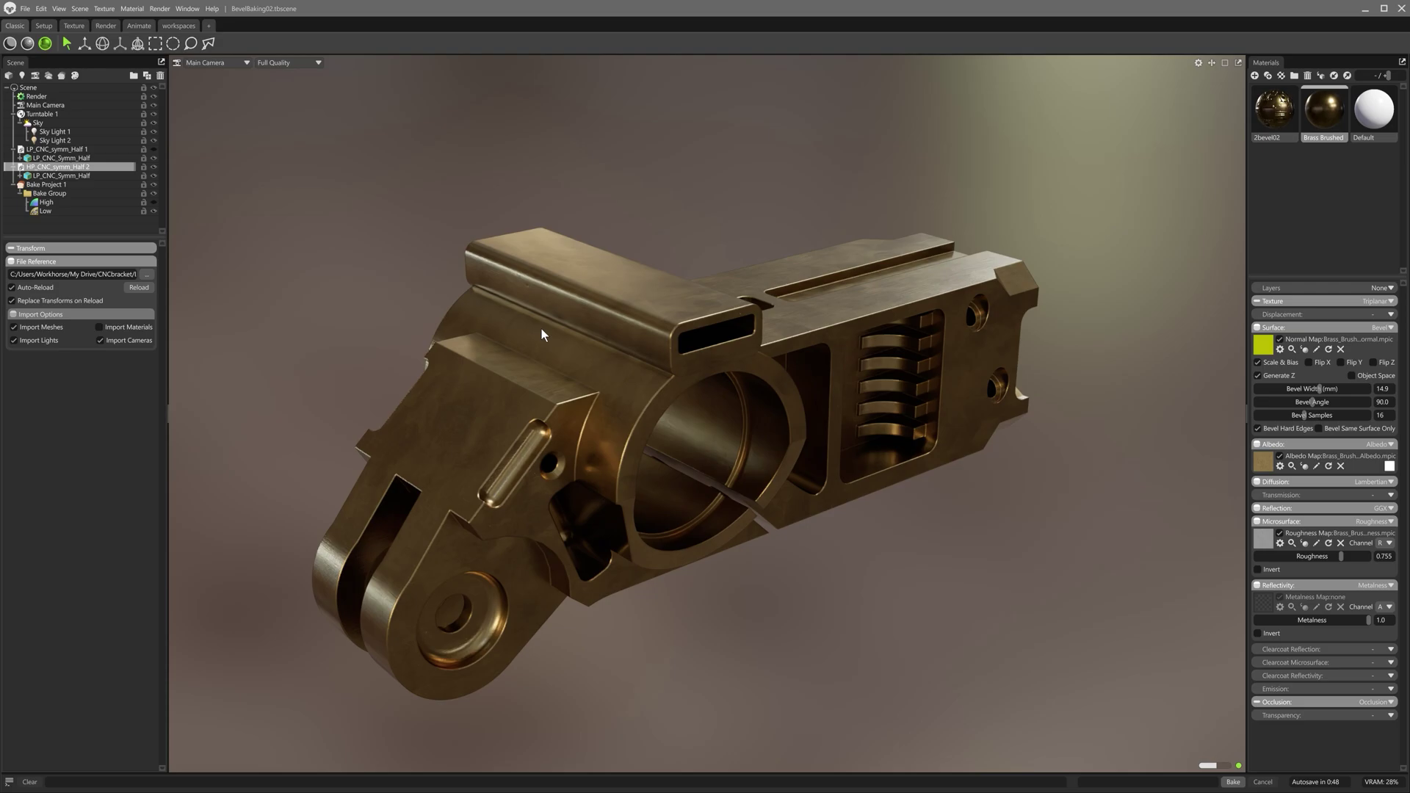
Place LP_CNC_symm_Half 1 under Low and HP_CNC_symm_Half 2 under High in the bake group
left_click(52, 149)
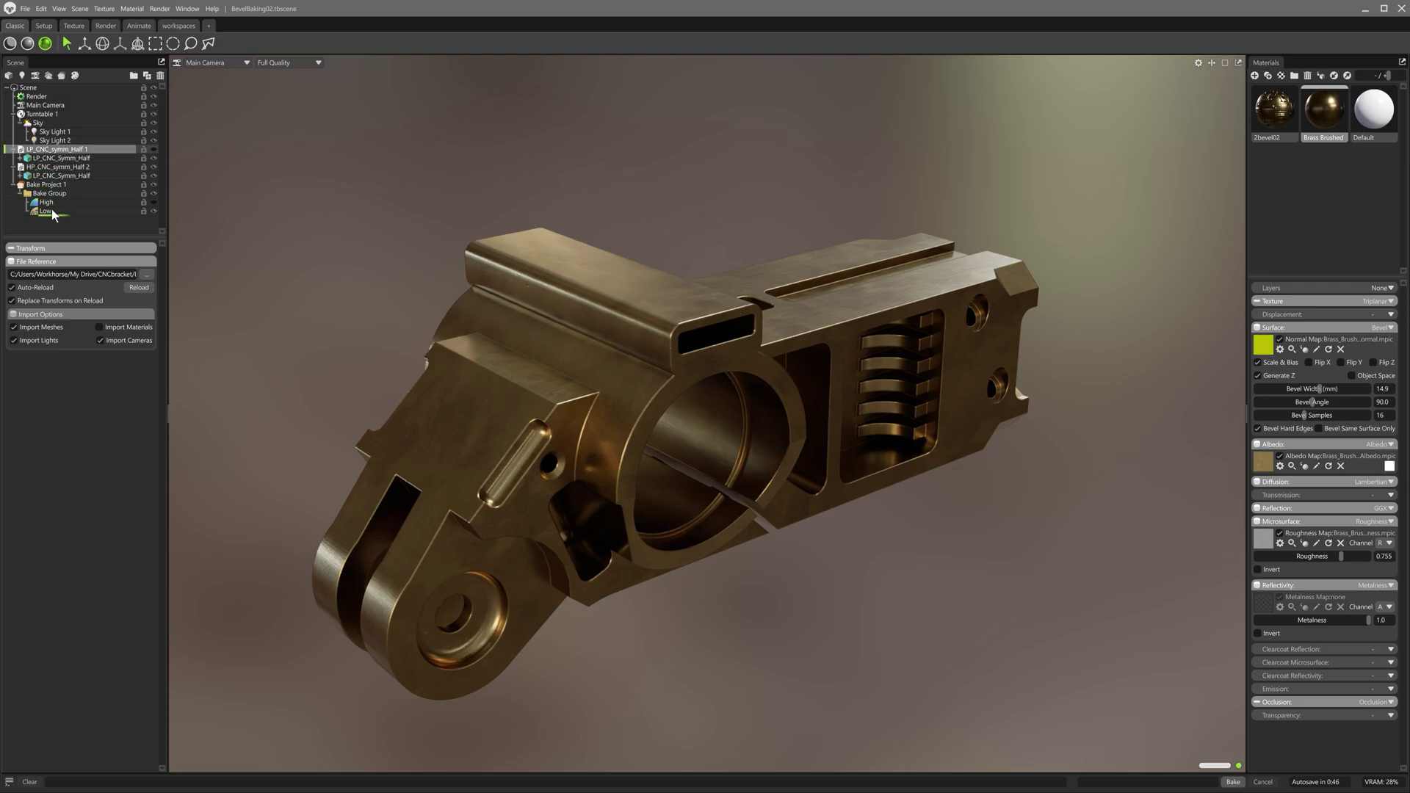
left_click_drag(51, 213, 51, 211)
left_click(60, 150)
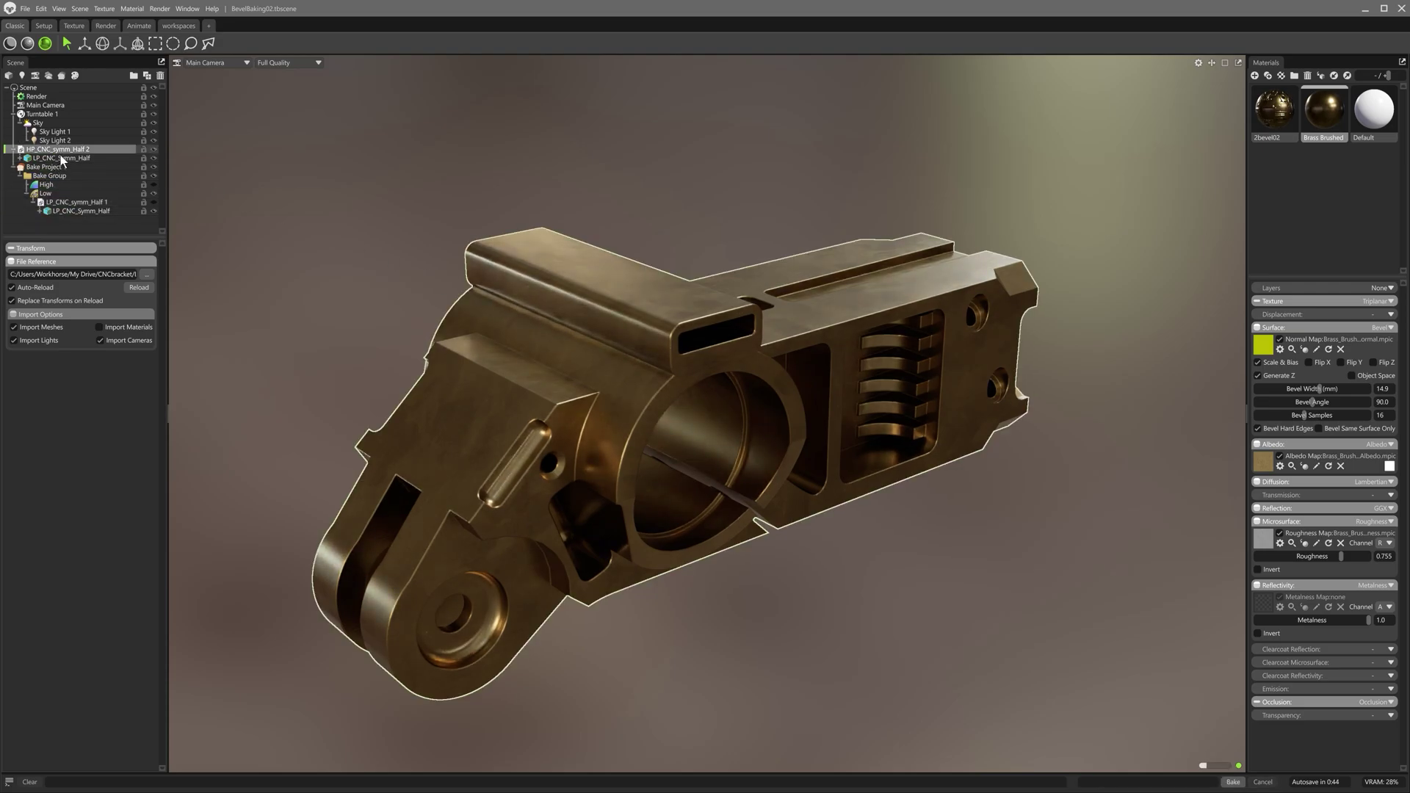
left_click_drag(60, 156, 58, 184)
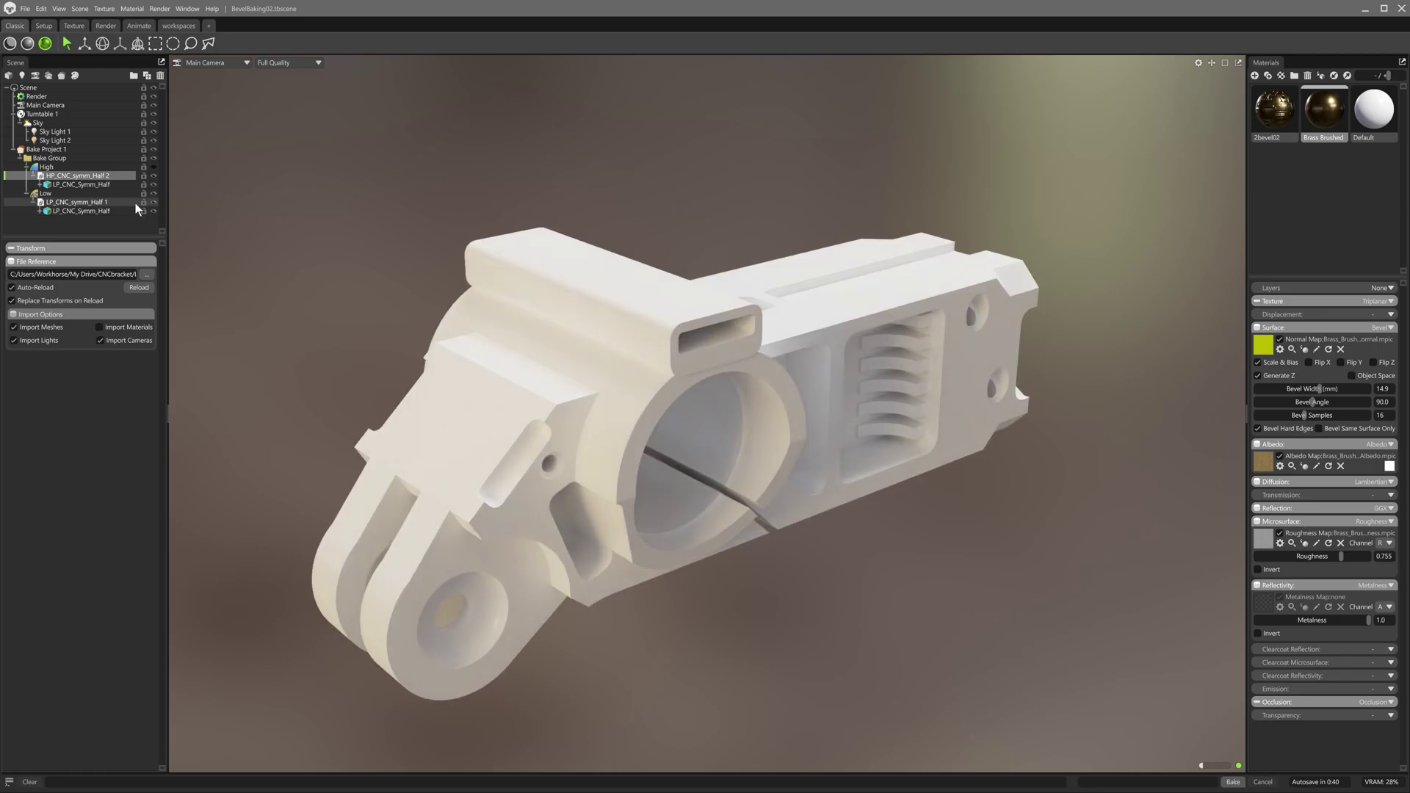
Preview Bake Project 1's Normals map with the bevel width raised to 24.15 mm
left_click(46, 149)
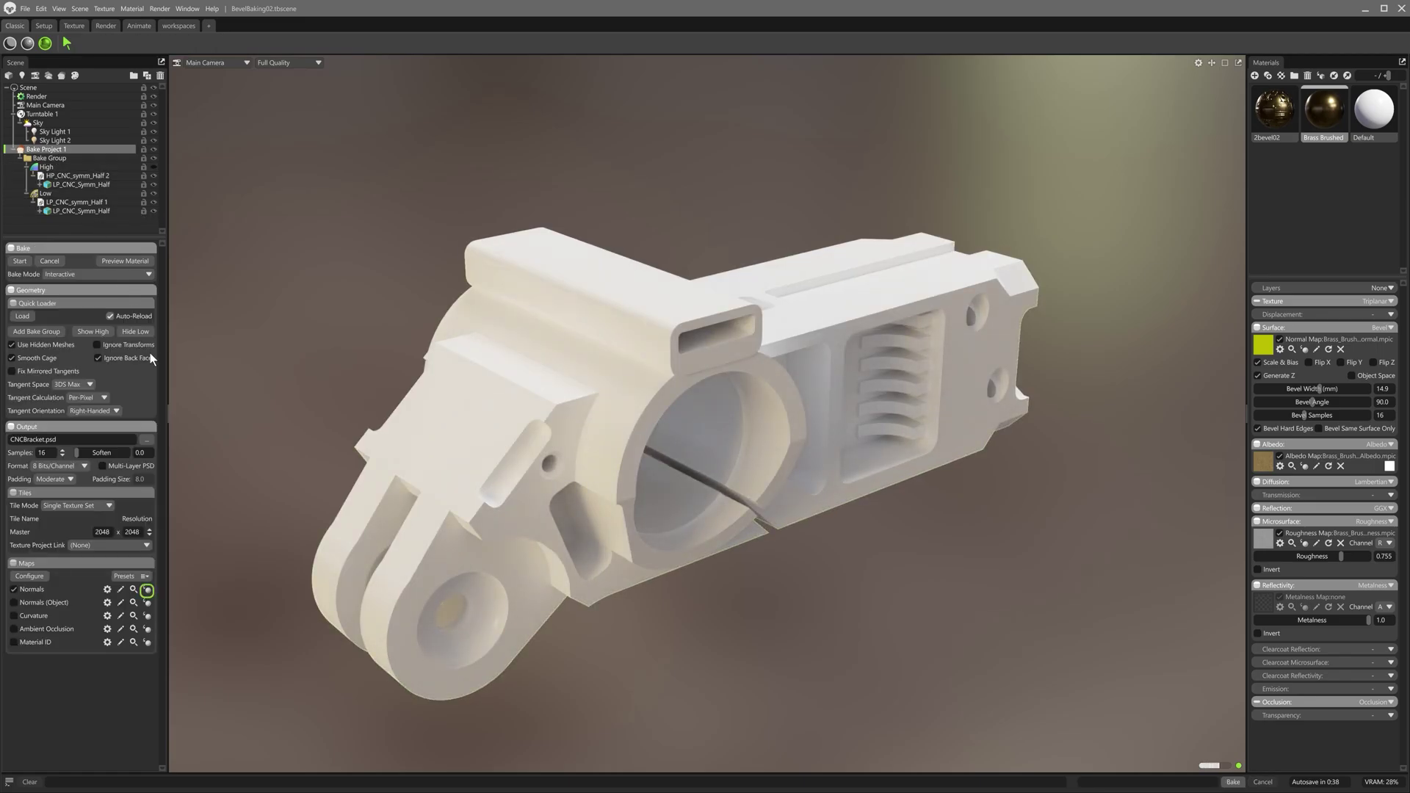
left_click(147, 591)
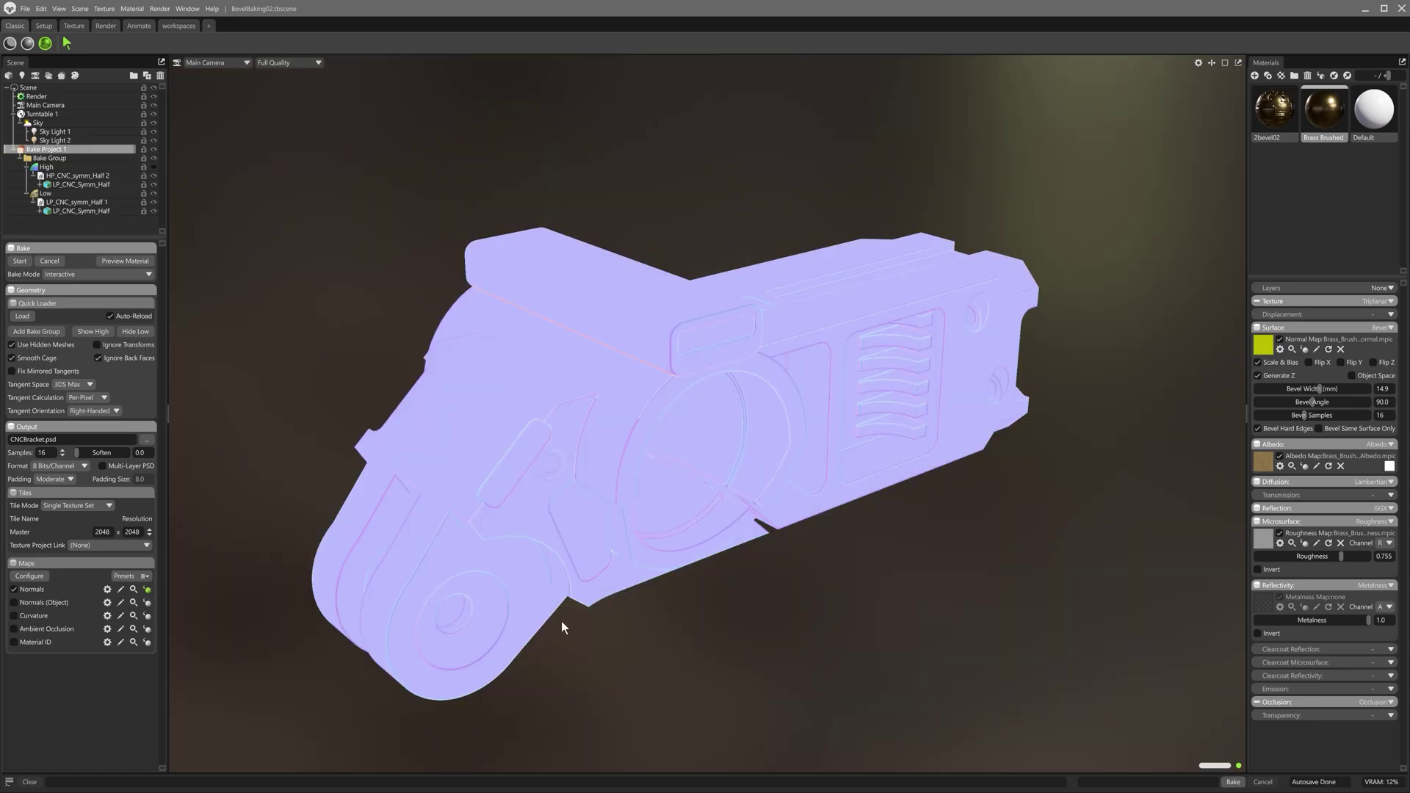
left_click_drag(1324, 390, 1328, 390)
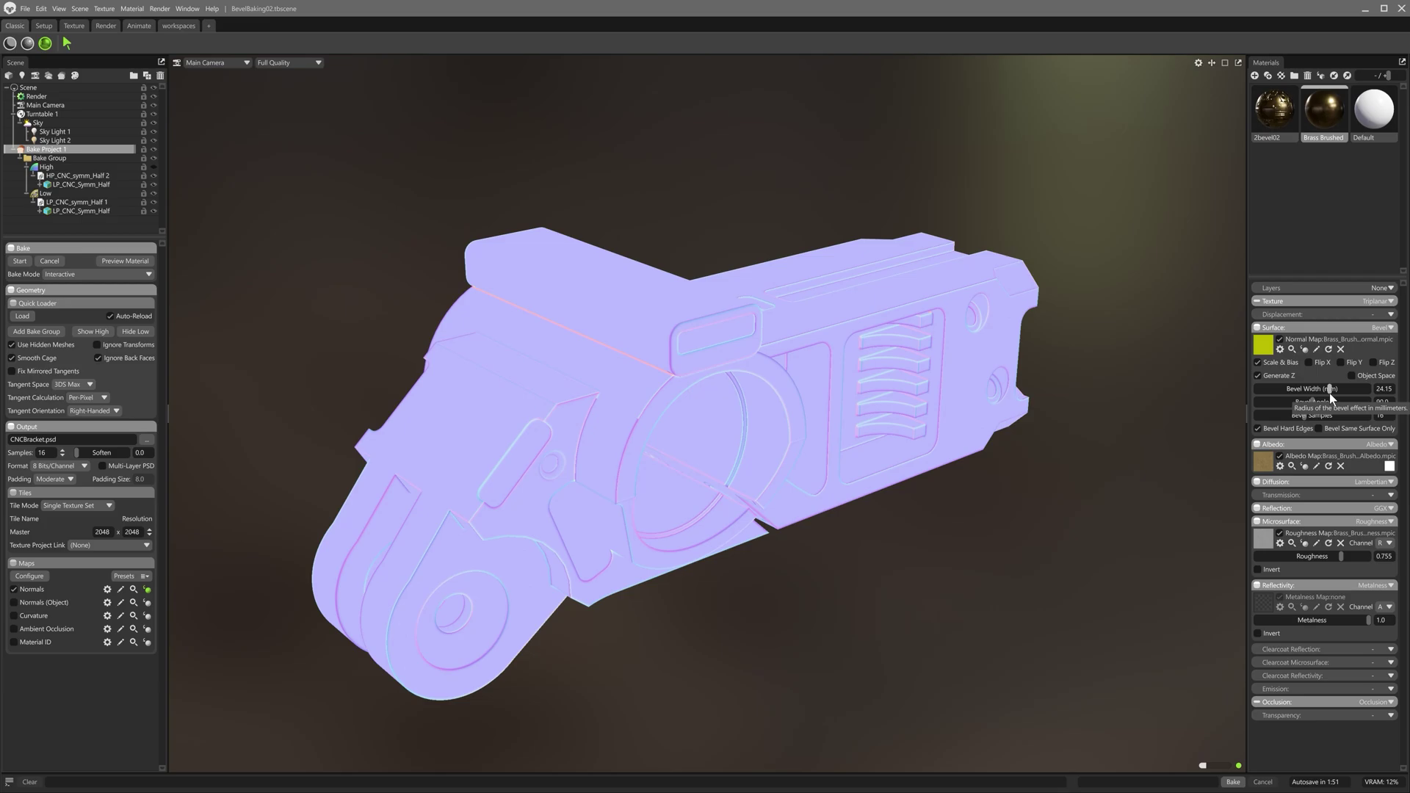
Add Albedo, Roughness and Metalness maps to the bake
left_click(29, 576)
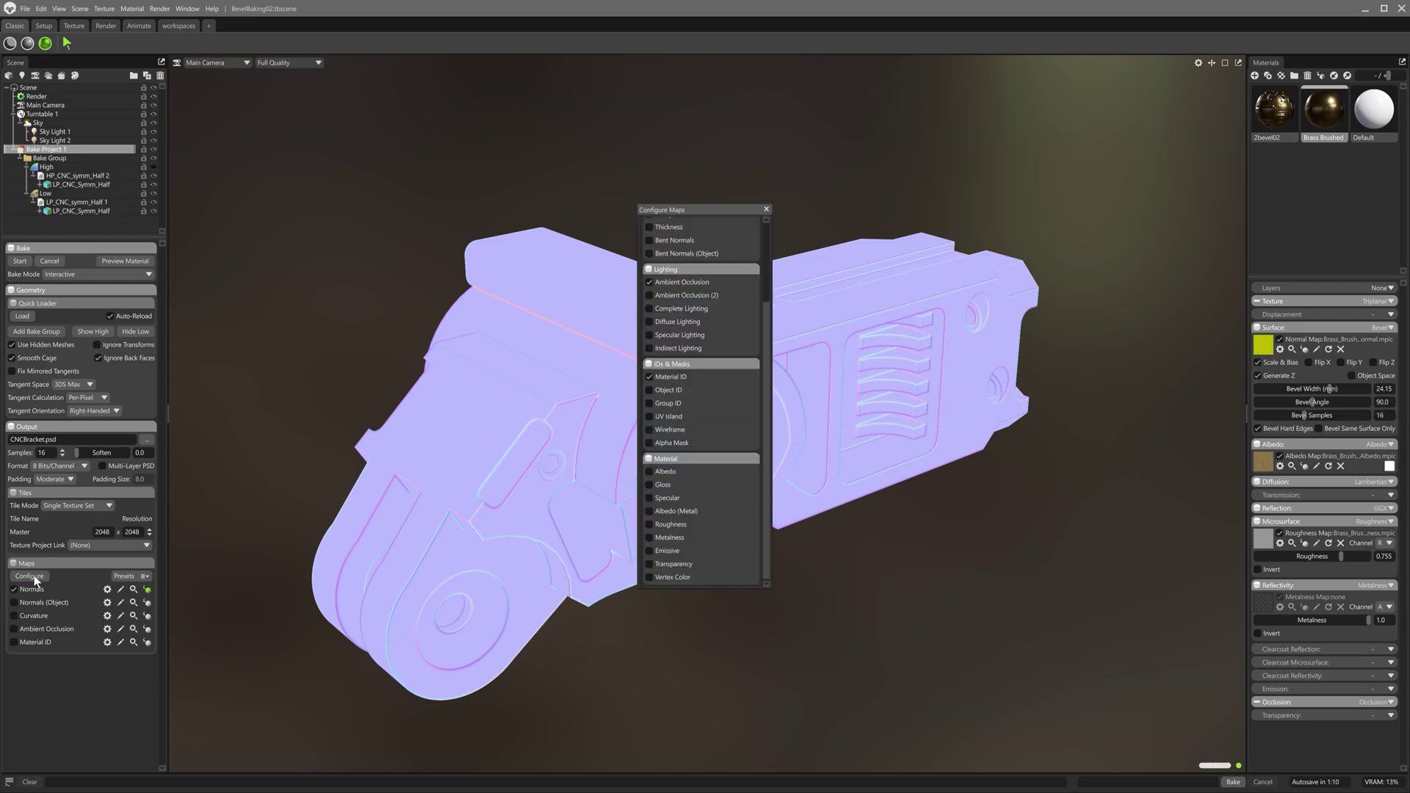
left_click(667, 474)
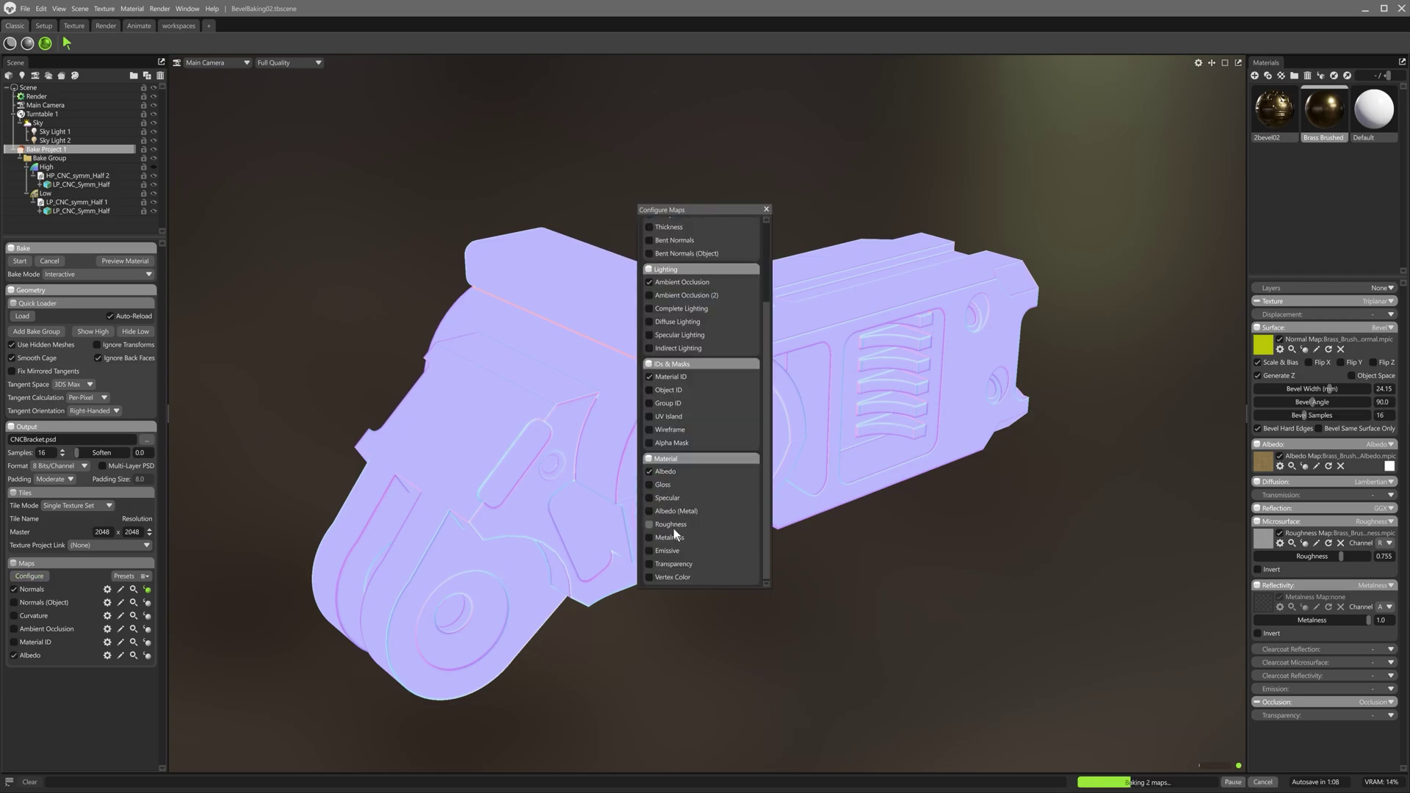
left_click(672, 524)
left_click(670, 537)
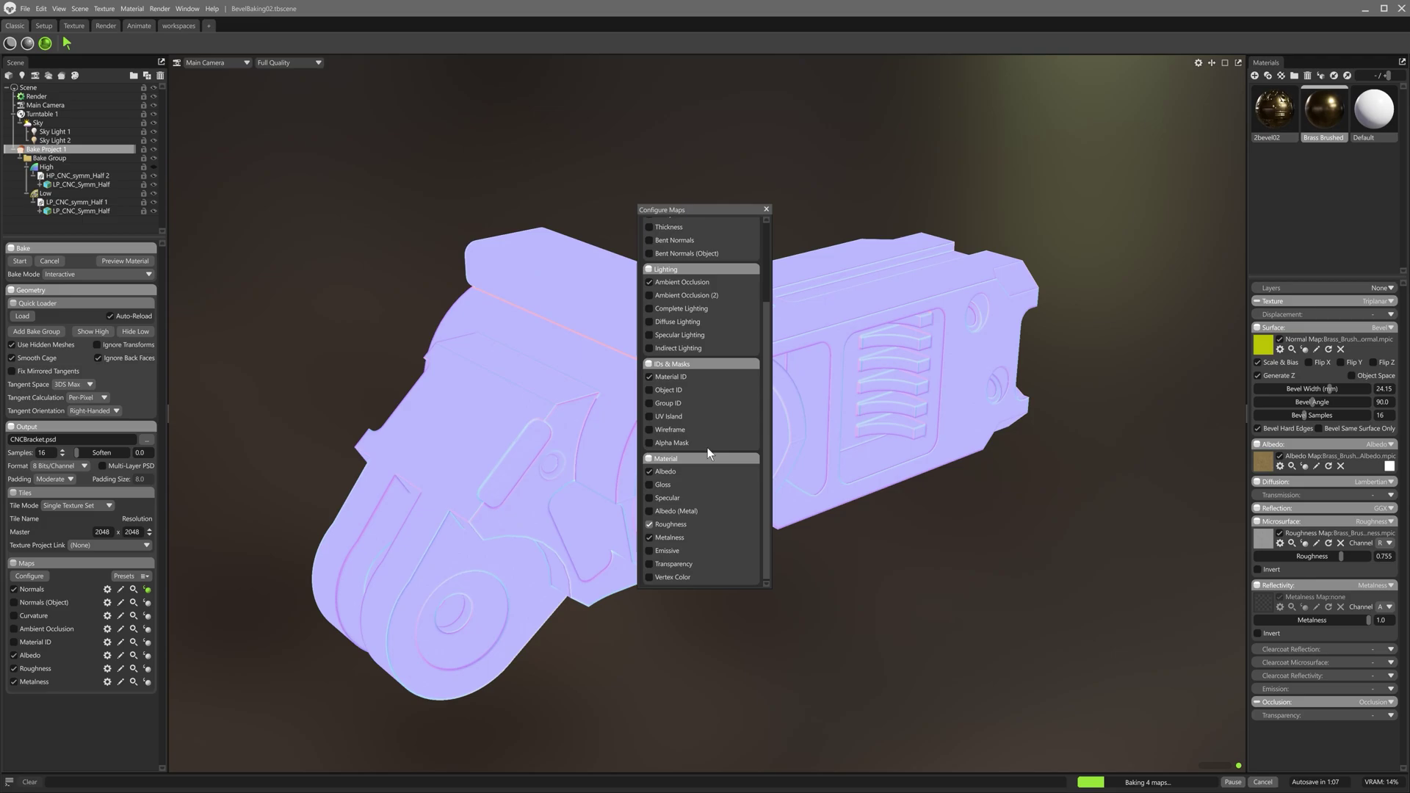
left_click(767, 209)
Enable Curvature and Ambient Occlusion, preview Curvature, reduce the bevel width, and set Soften to 0.699
left_click(33, 615)
left_click(33, 627)
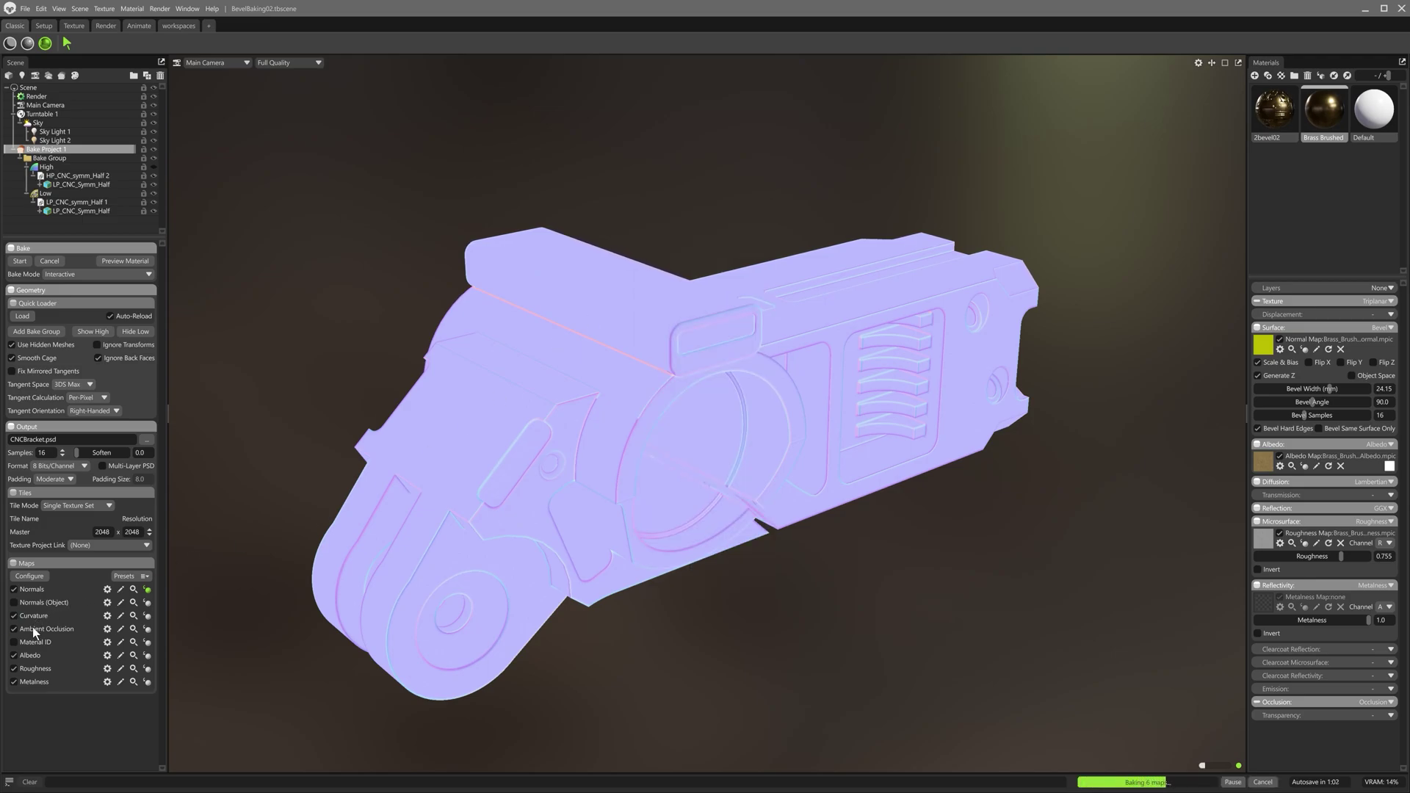
left_click(147, 615)
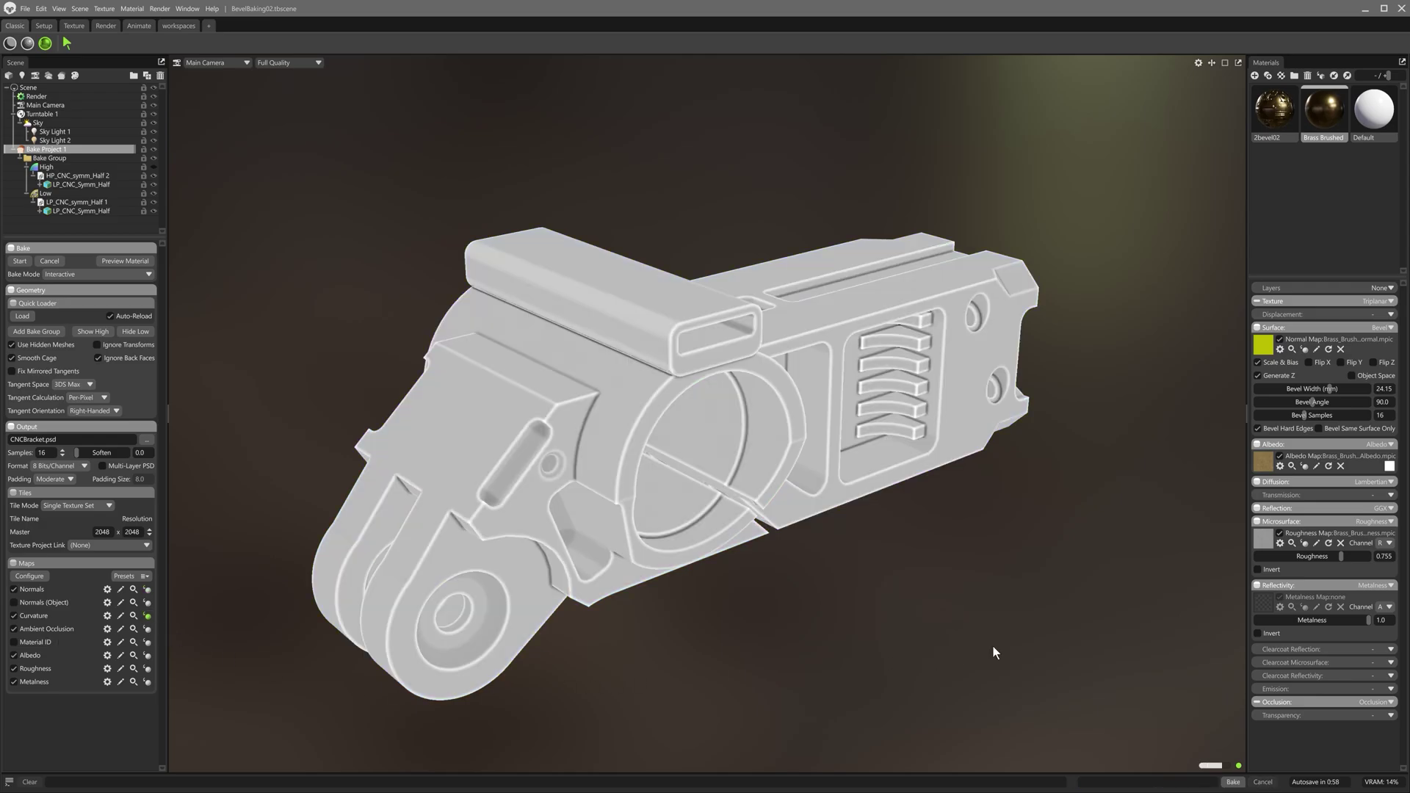
mouse_move(1329, 389)
left_mouse_down()
mouse_move(1286, 389)
mouse_move(1311, 391)
left_mouse_up()
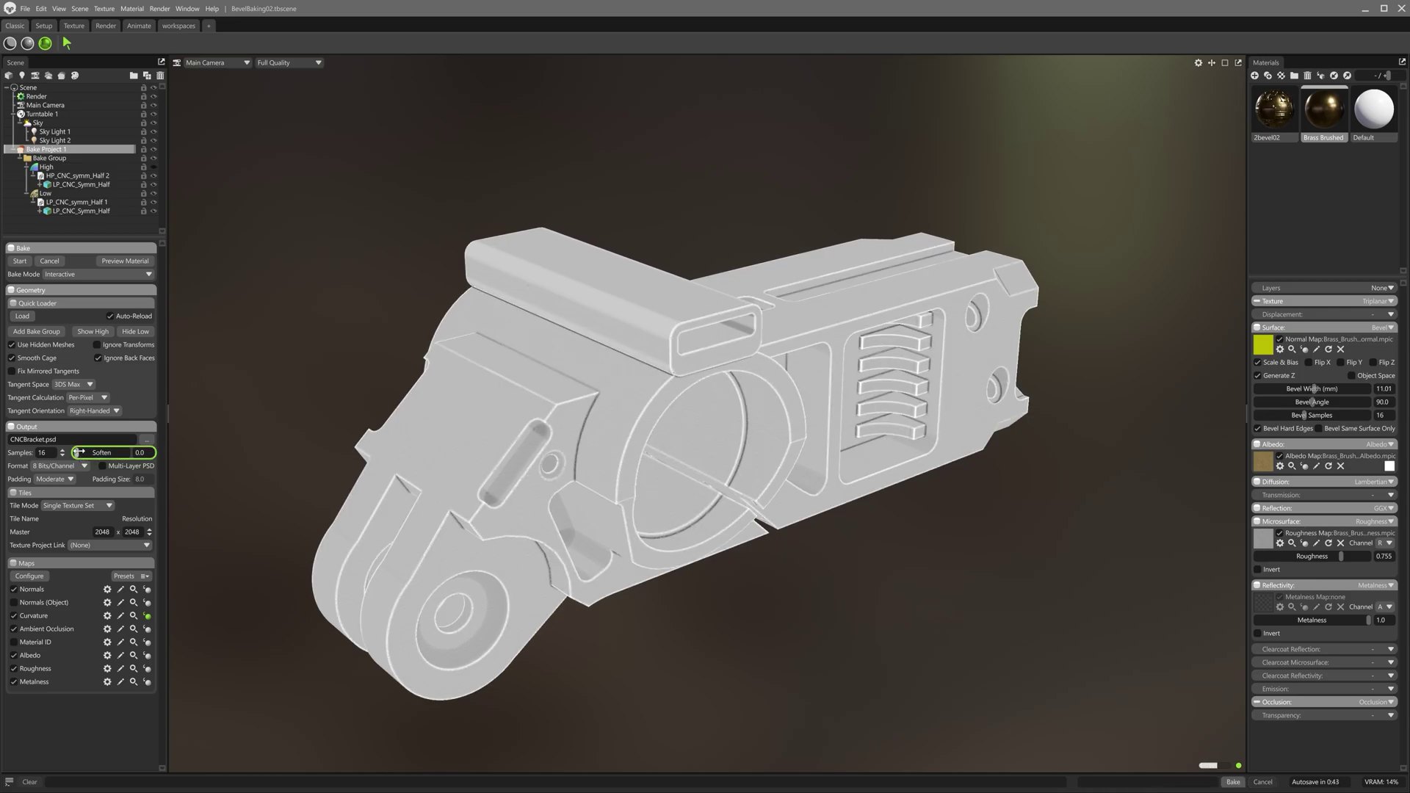
left_click_drag(77, 453, 111, 453)
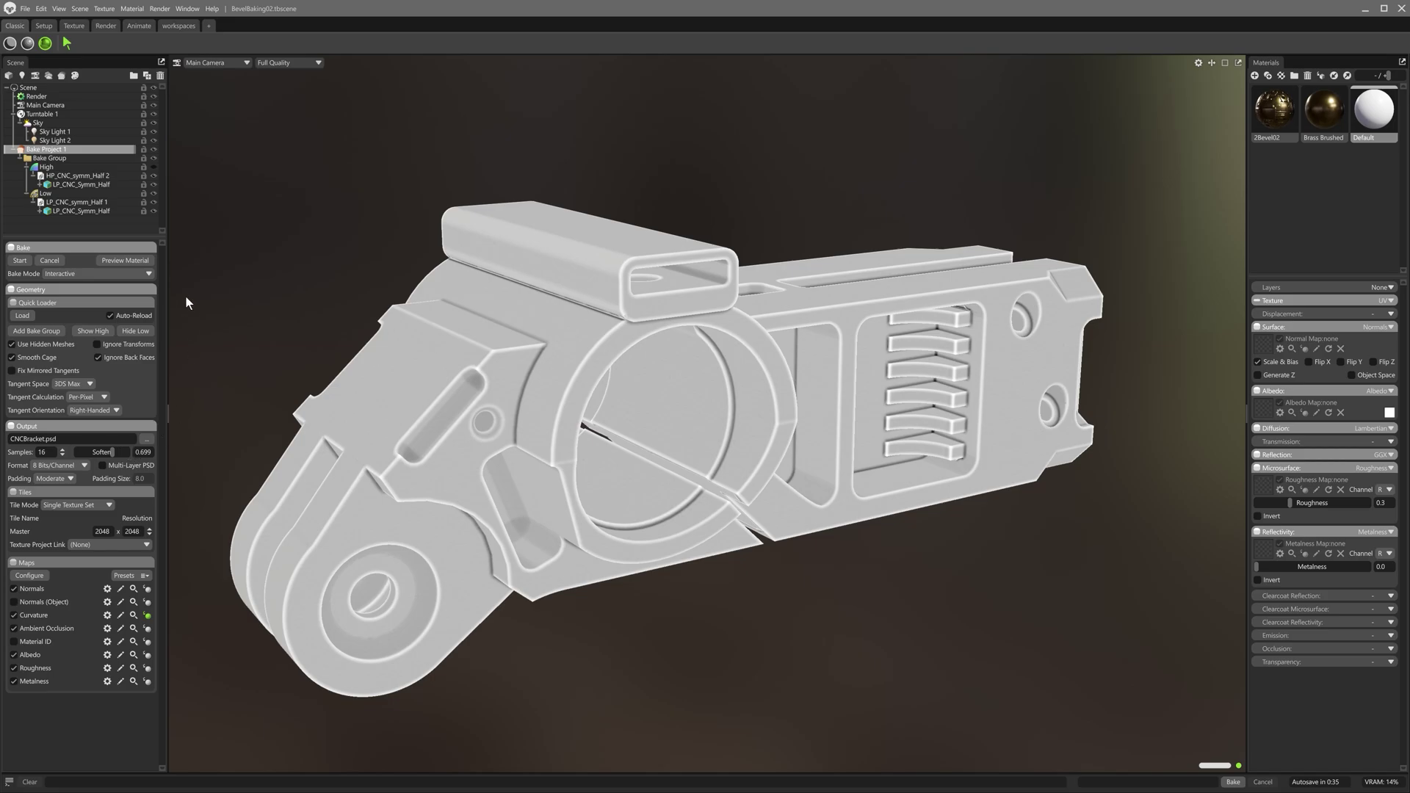
Preview the bracket in its brass materials and orbit around it from several angles
left_click(125, 260)
left_click_drag(576, 400, 691, 399)
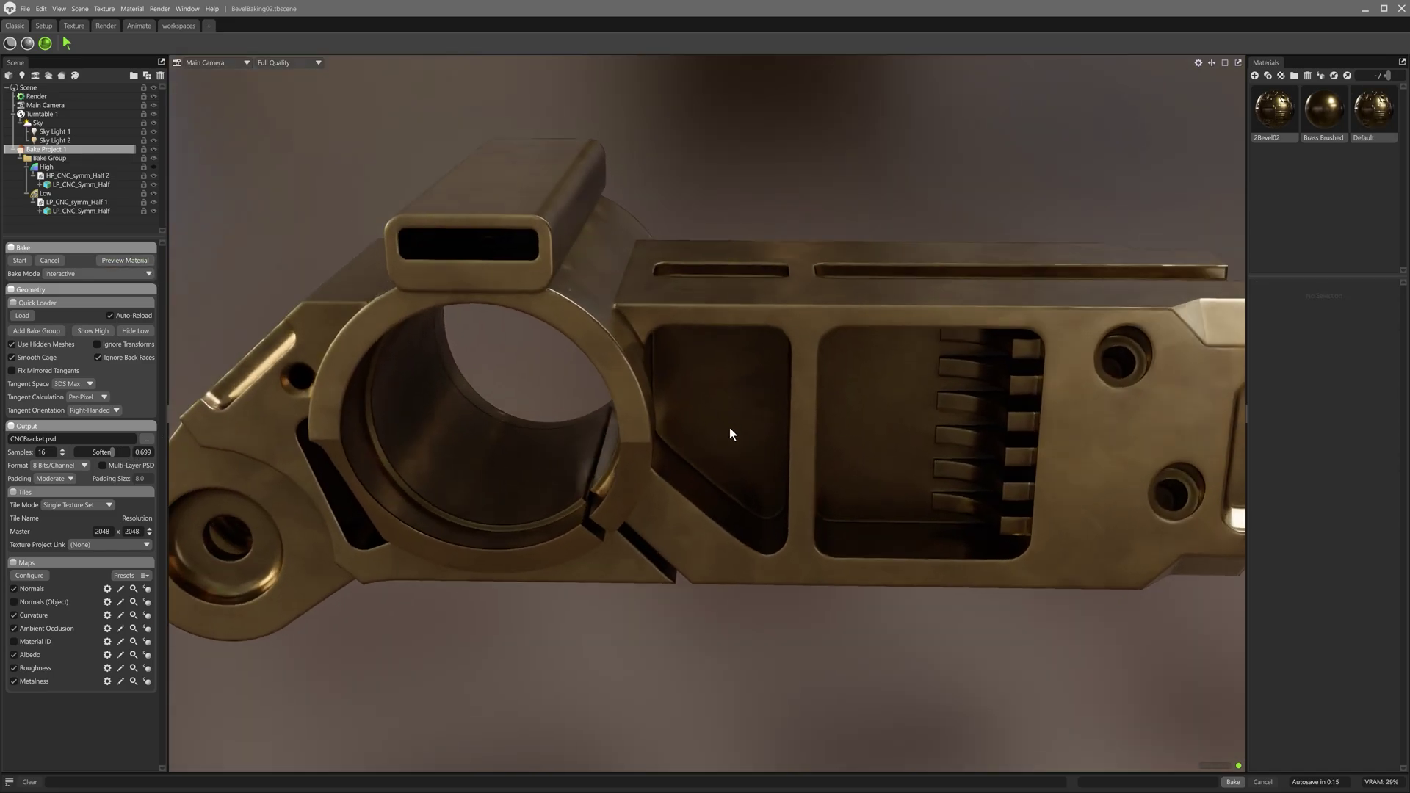
left_click_drag(729, 428, 770, 442)
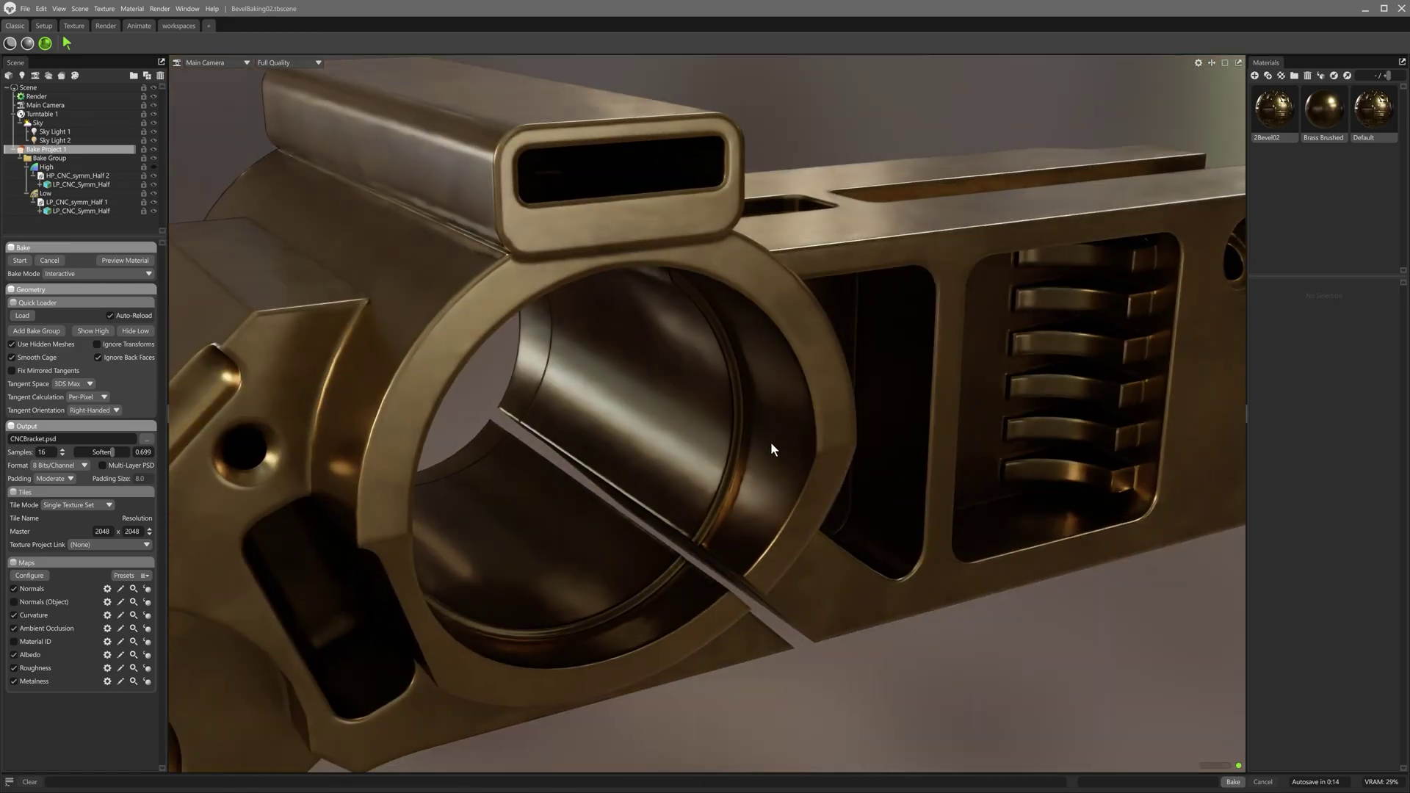
left_click(9, 43)
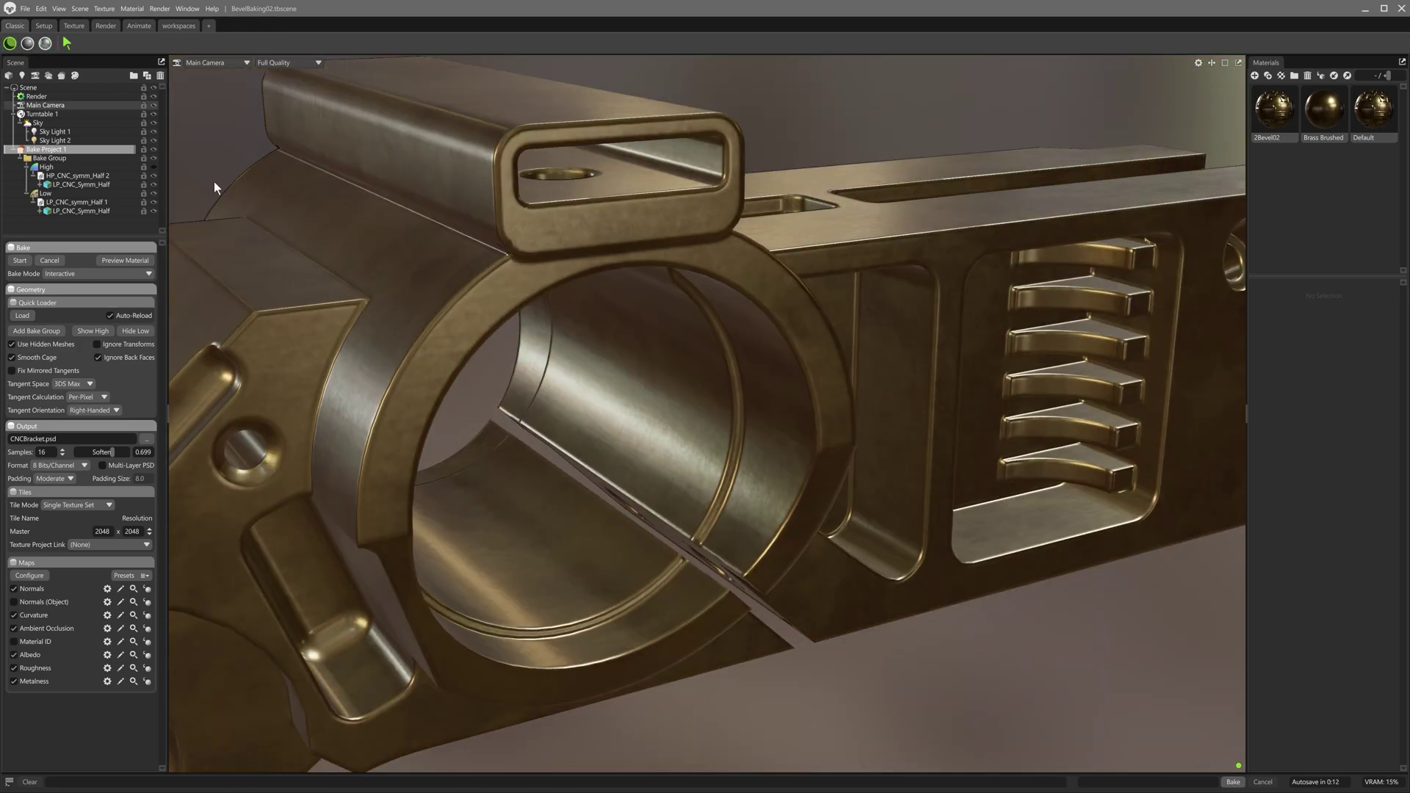
scroll(587, 396, "down", 5)
left_click_drag(748, 396, 562, 399)
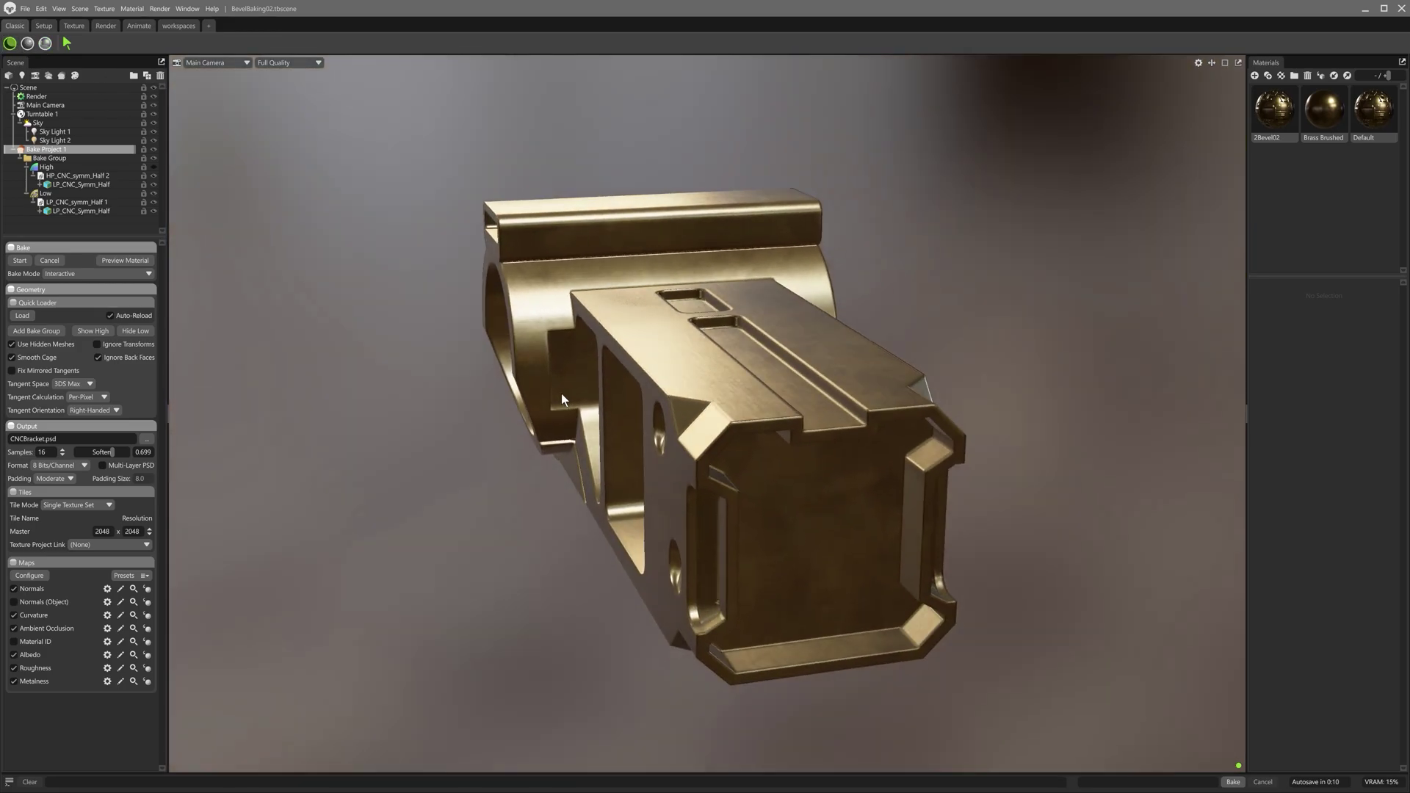
left_click_drag(632, 454, 826, 467)
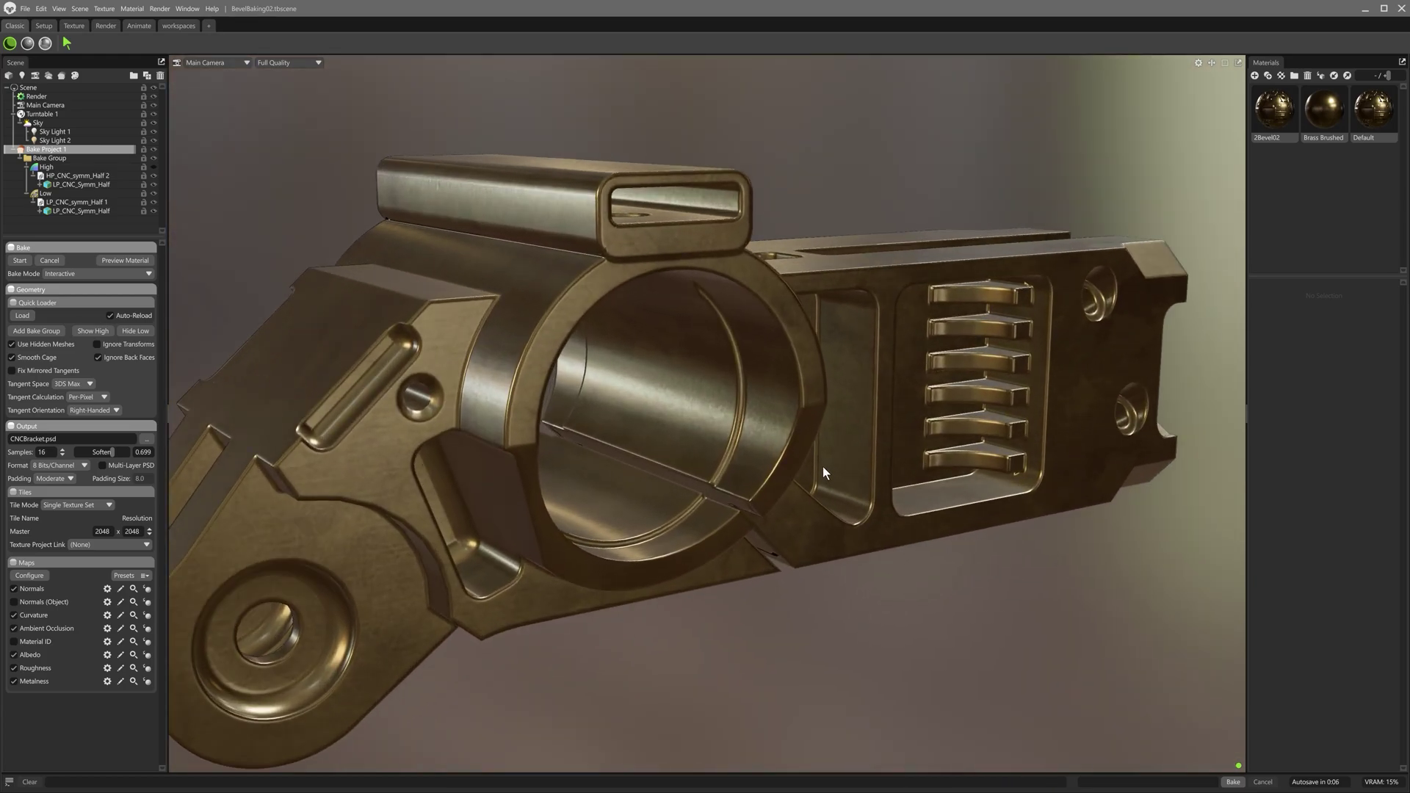
Set the Render ambient occlusion to Screen and enable Local Reflections
left_click(34, 97)
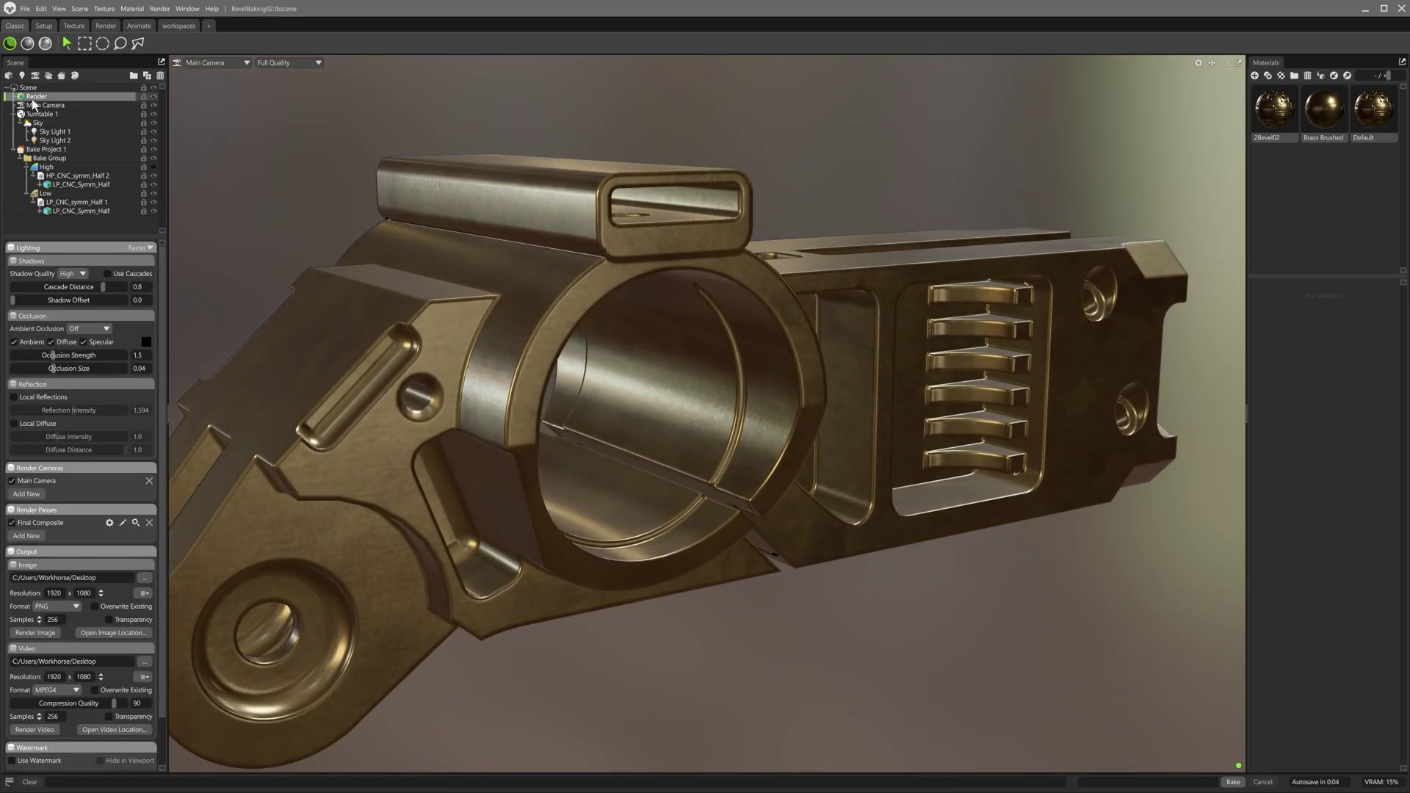
left_click(104, 330)
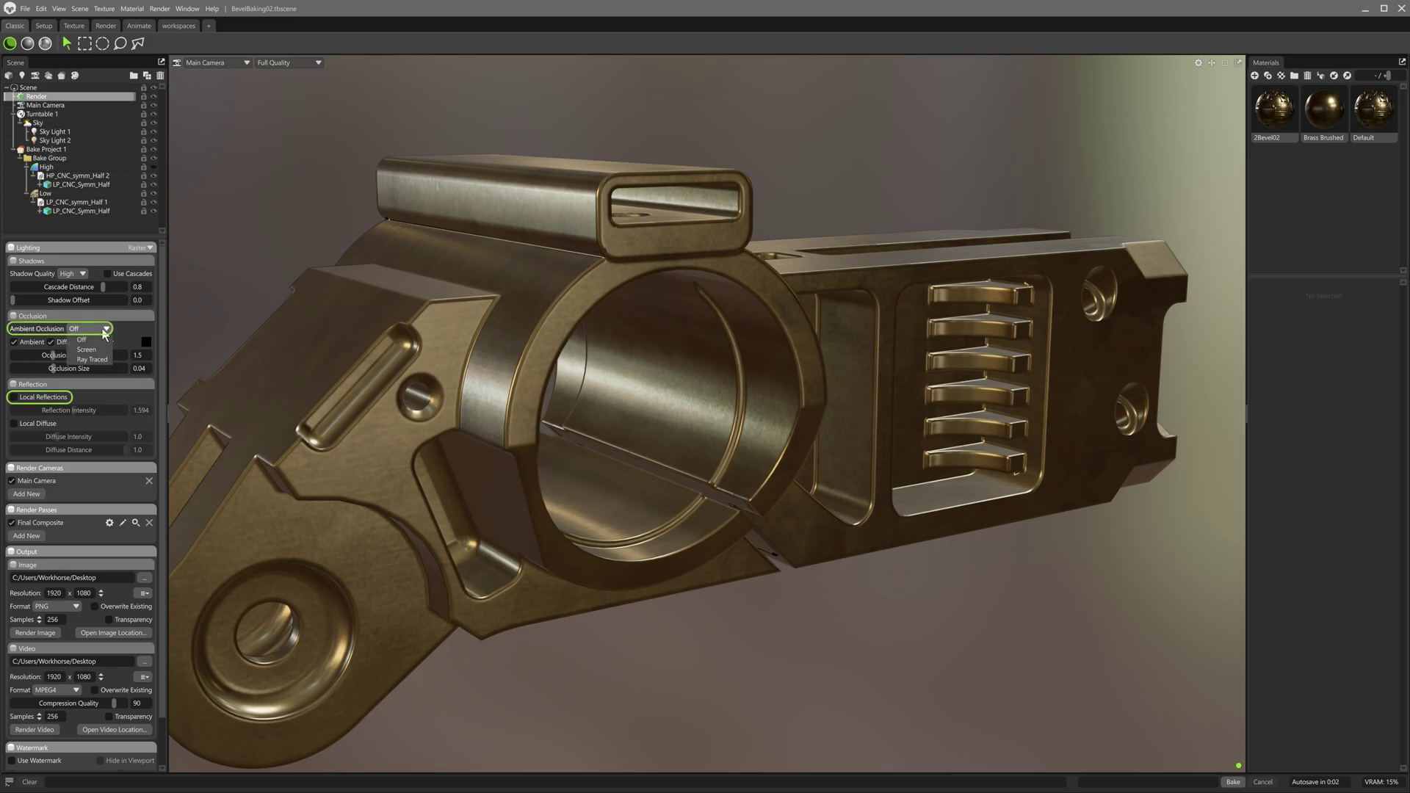
left_click(87, 349)
left_click(14, 397)
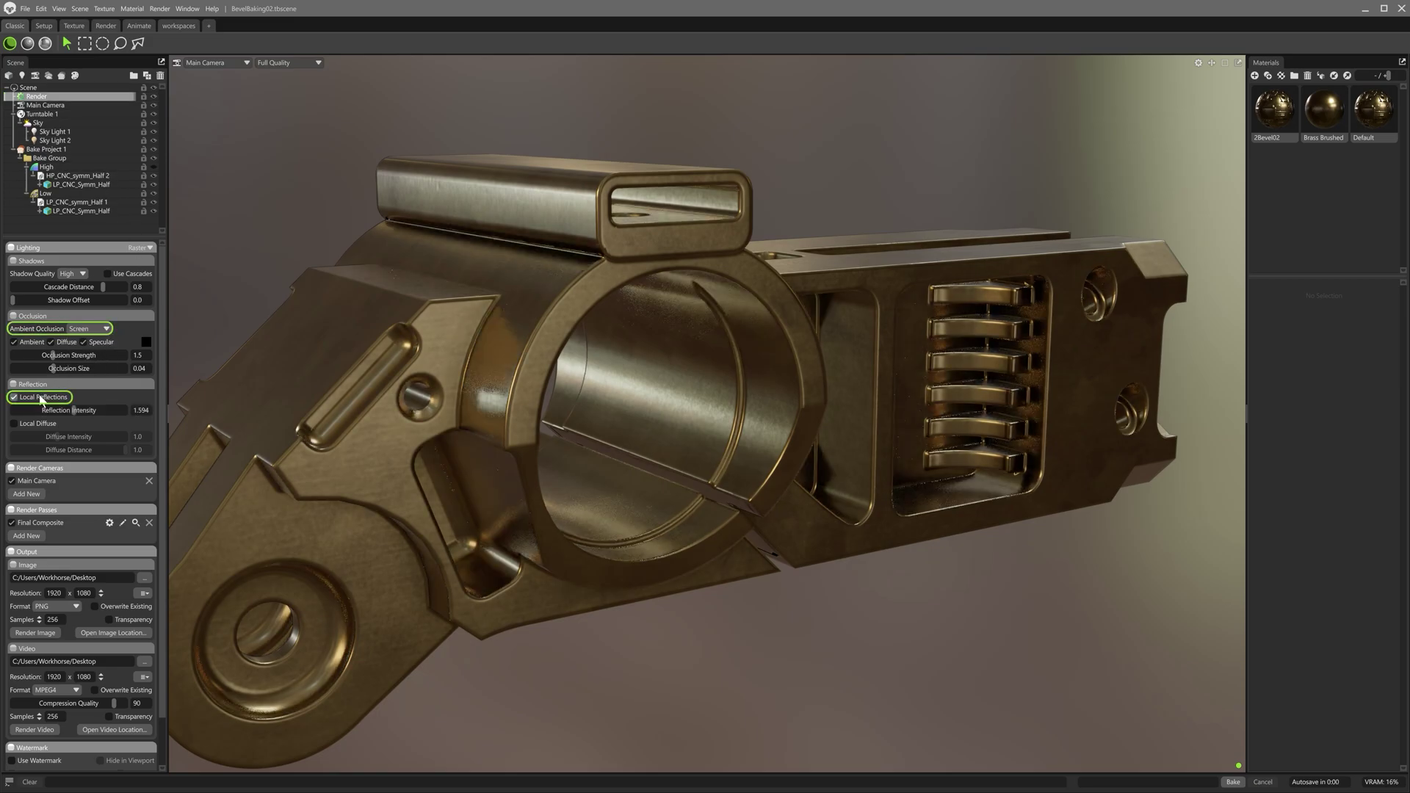
Select the UVs in the first, second and third UDIM tiles
left_click_drag(773, 446, 729, 426)
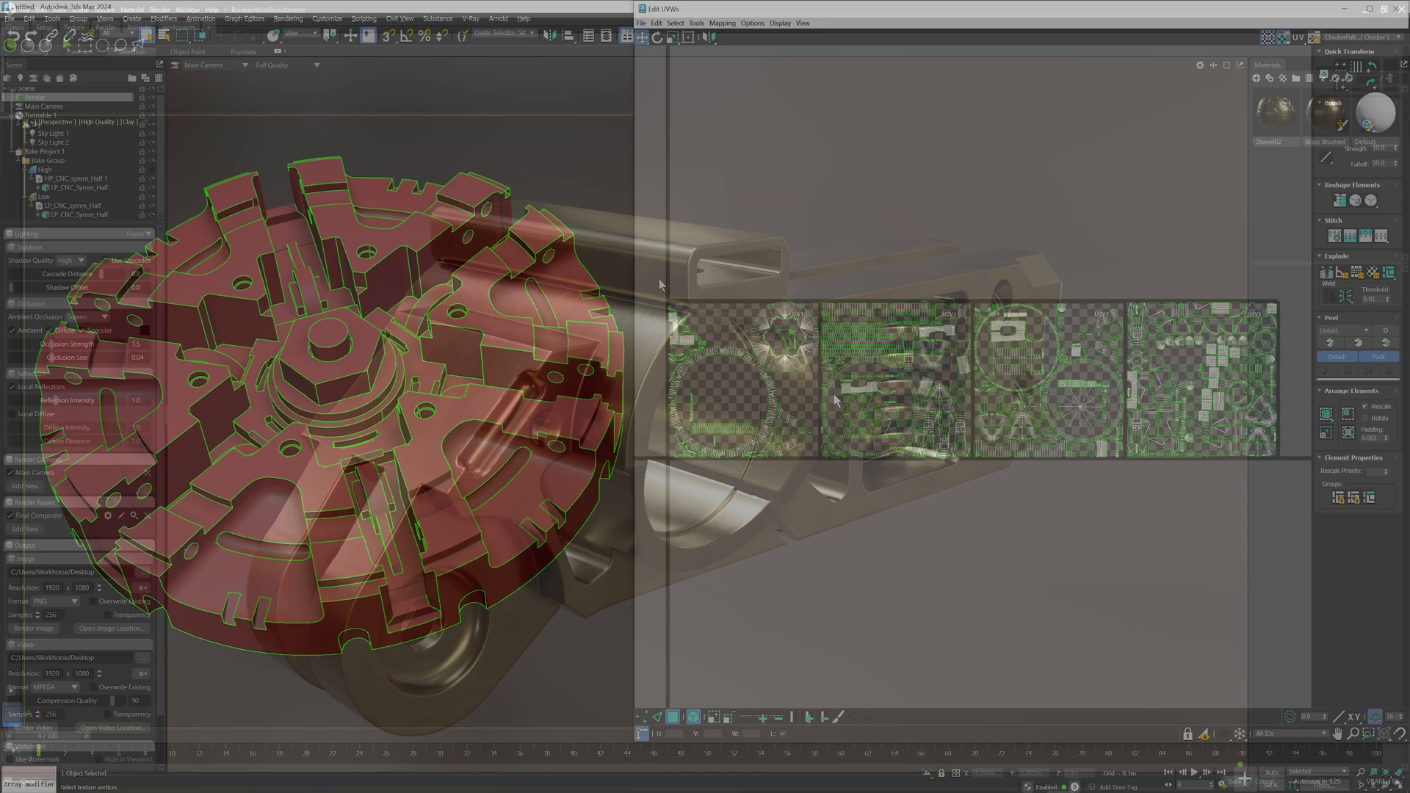
left_click_drag(661, 251, 814, 492)
left_click_drag(828, 269, 964, 517)
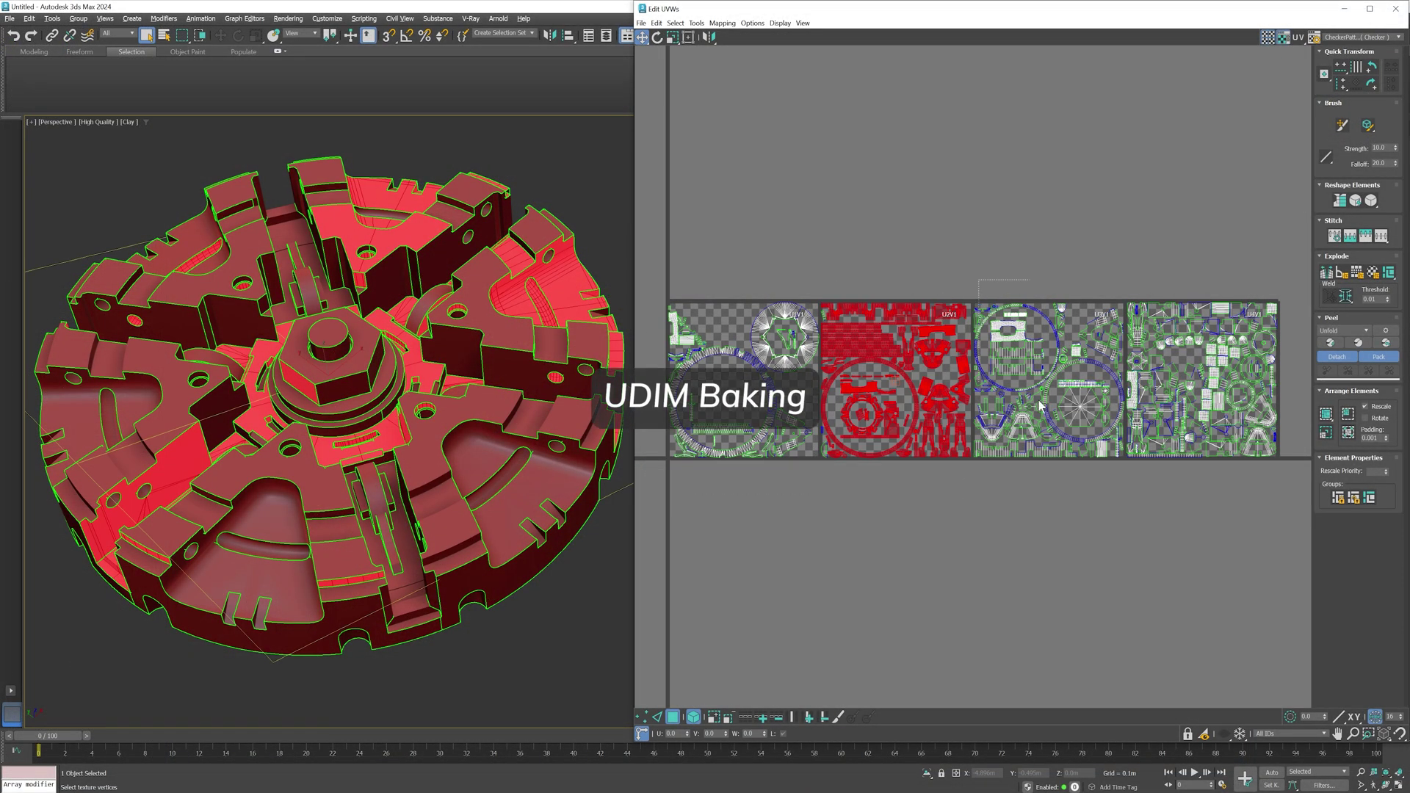
left_click_drag(1038, 400, 1121, 451)
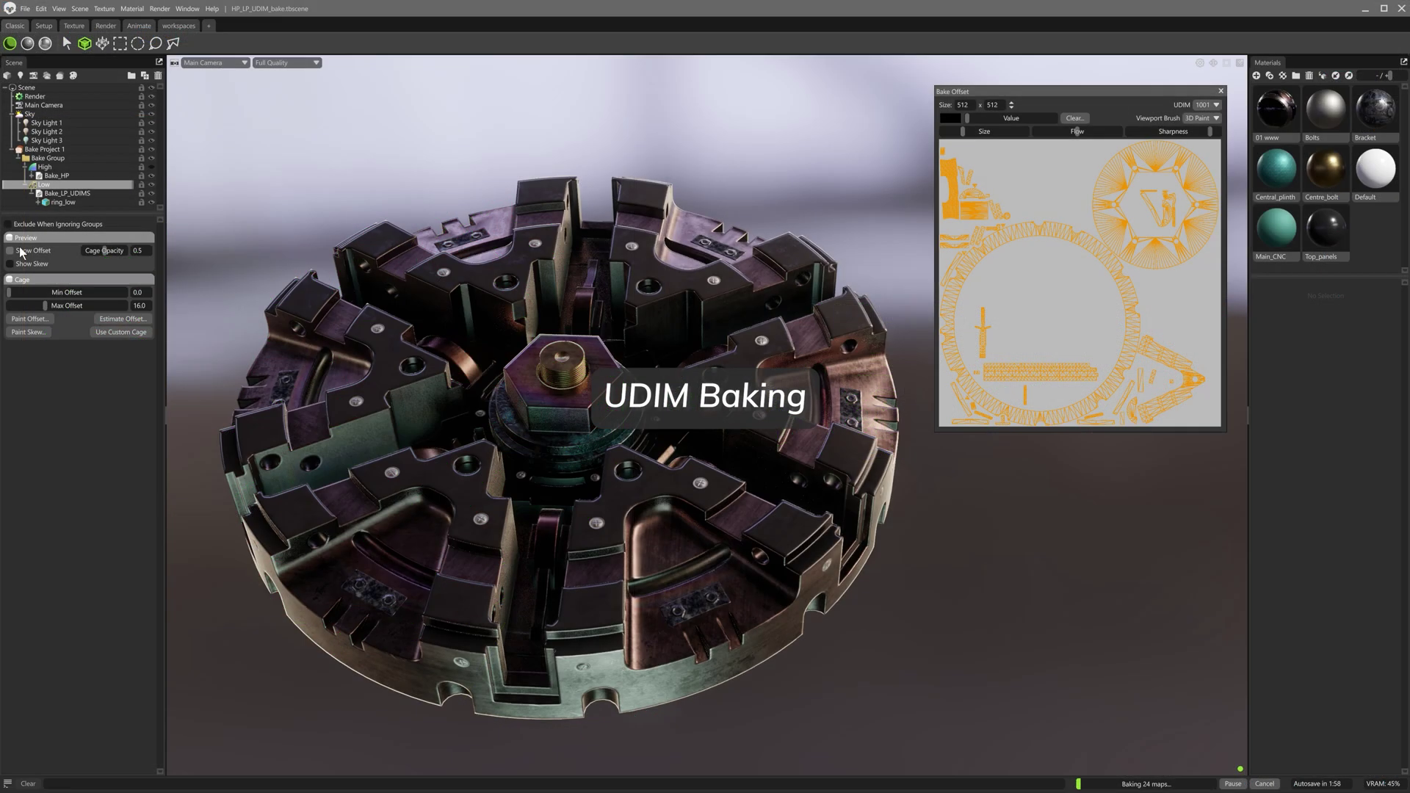
Step the UDIM preview through tiles 1002, 1003 and 1004
left_click(1212, 105)
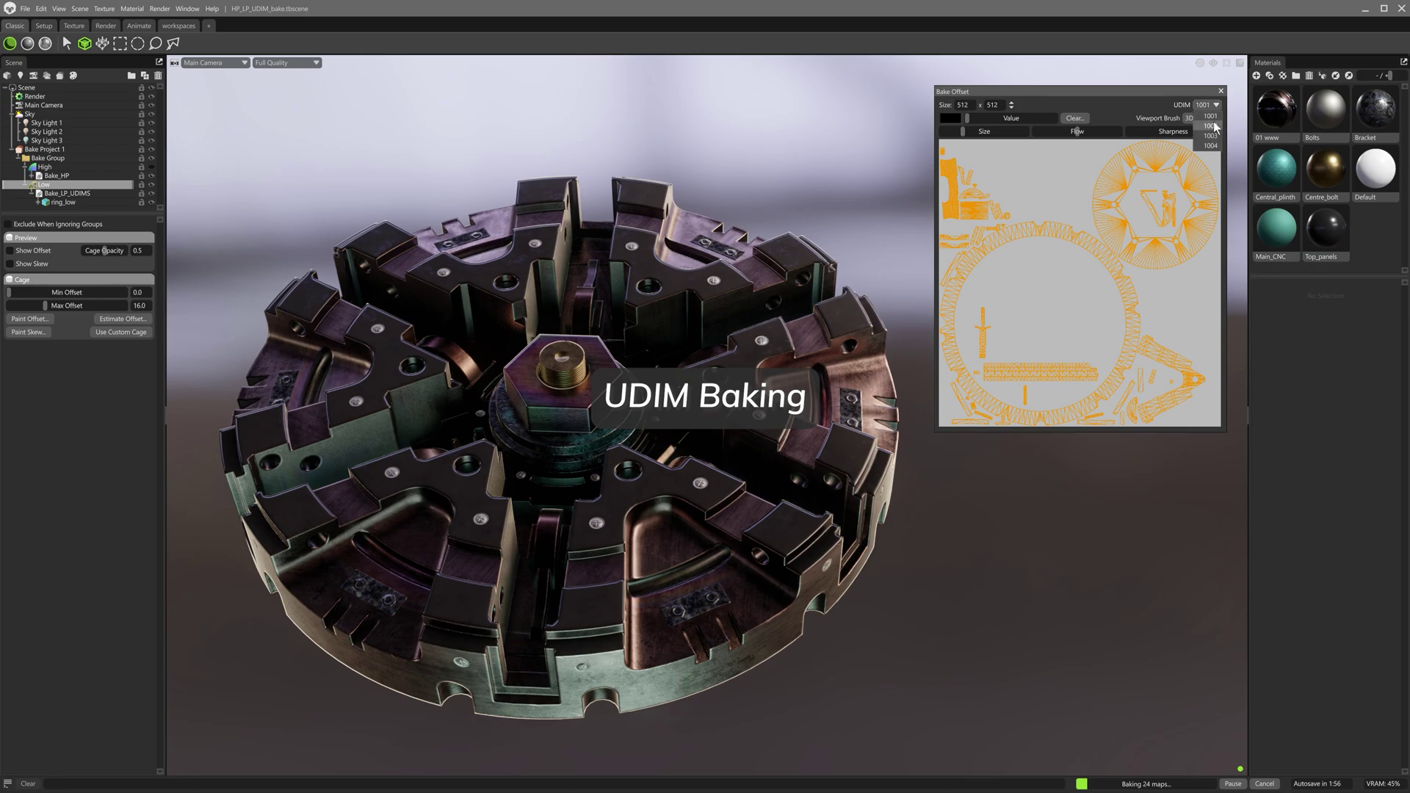
left_click(1211, 125)
left_click(1212, 105)
left_click(1211, 135)
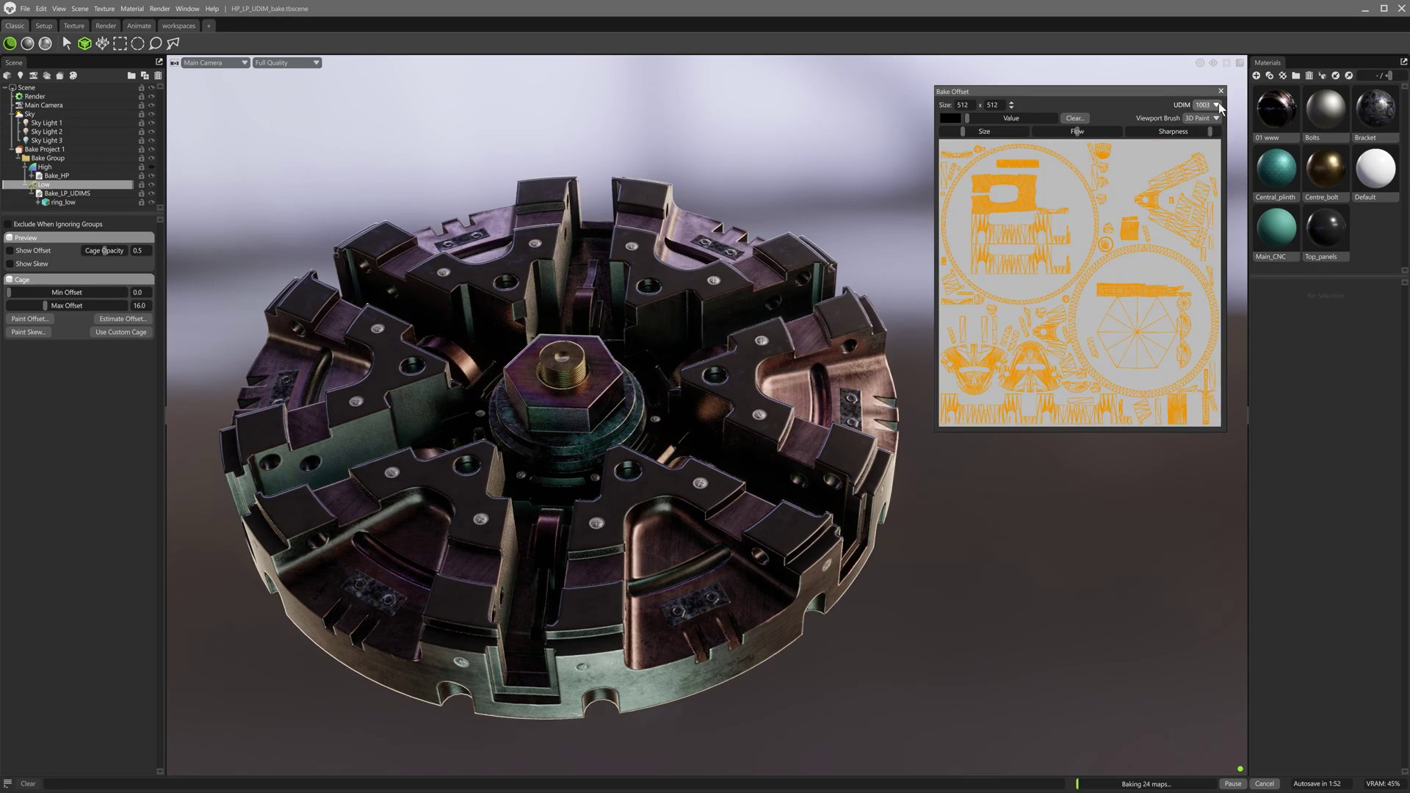
left_click(1211, 104)
left_click(1211, 146)
Bake all tiles at 2048 with tile 1001 unlocked at 1024, keeping tile numbers before map names
left_click(69, 153)
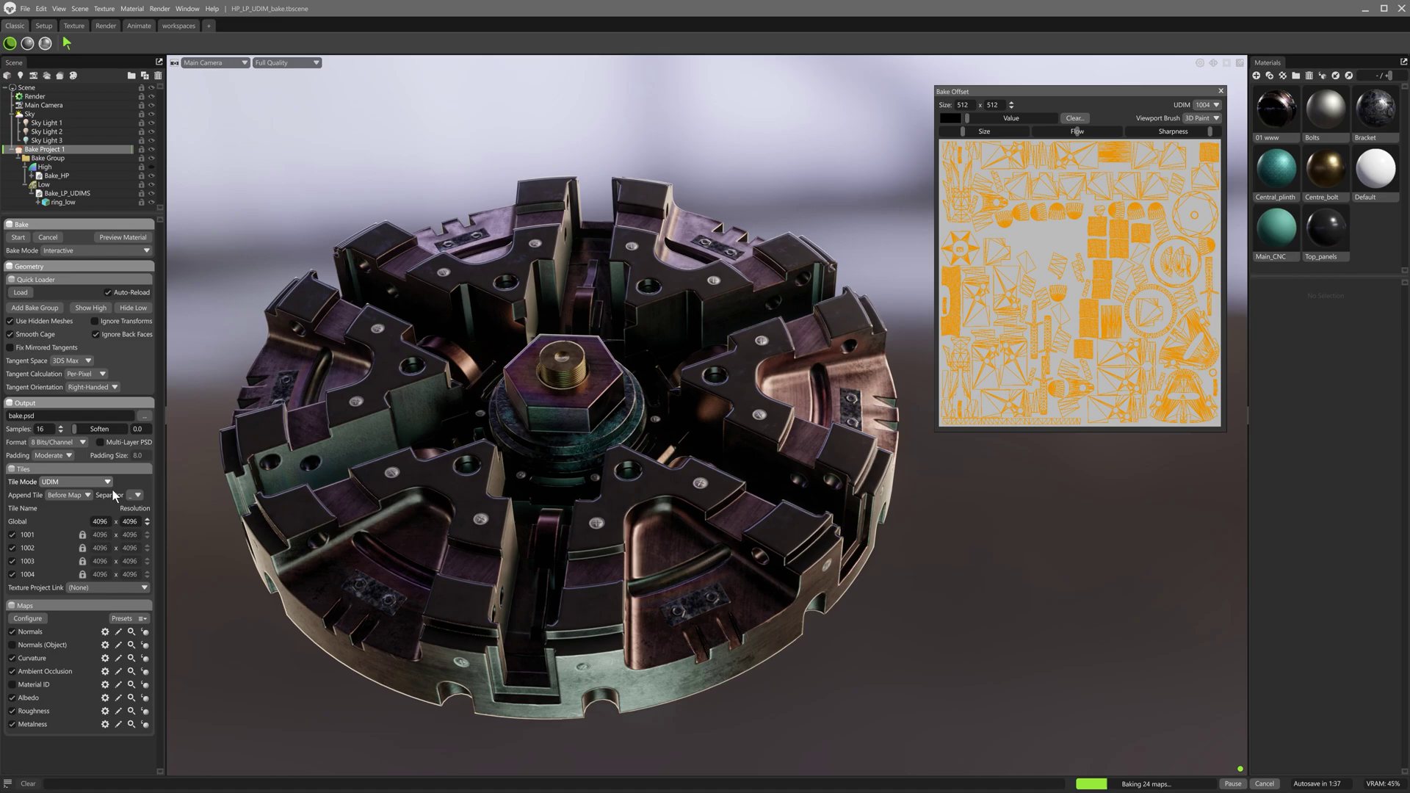
left_click(147, 524)
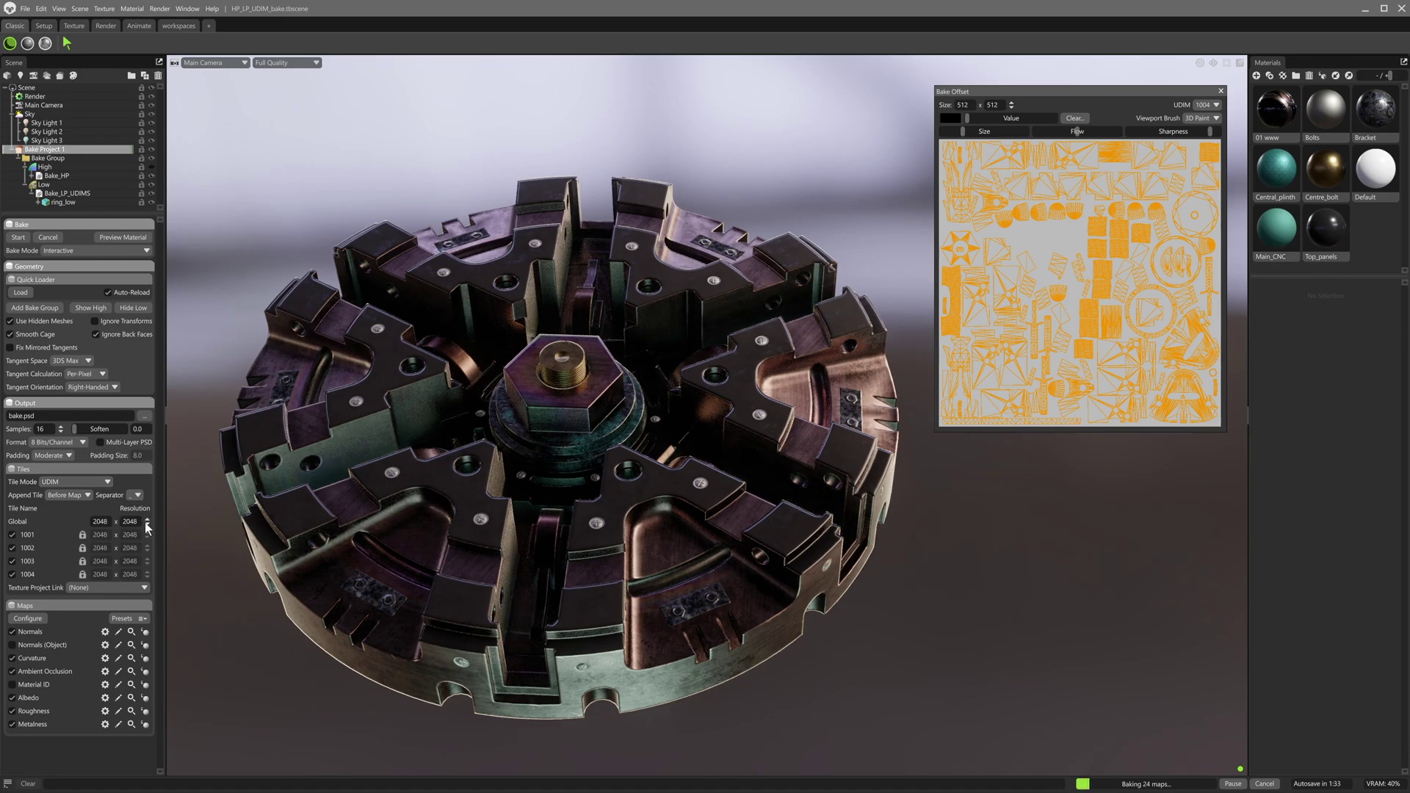
left_click(85, 537)
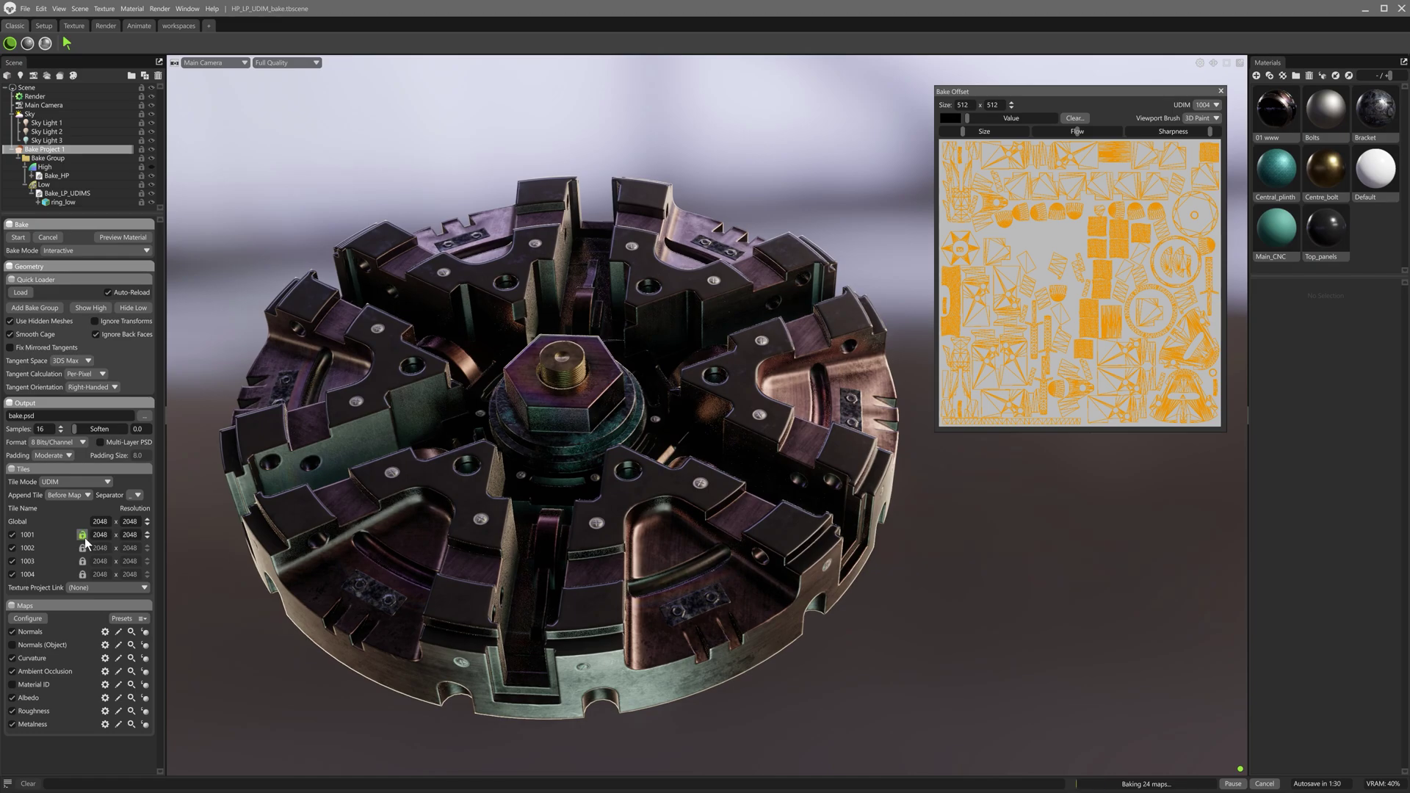
left_click(147, 537)
left_click(88, 496)
left_click(138, 496)
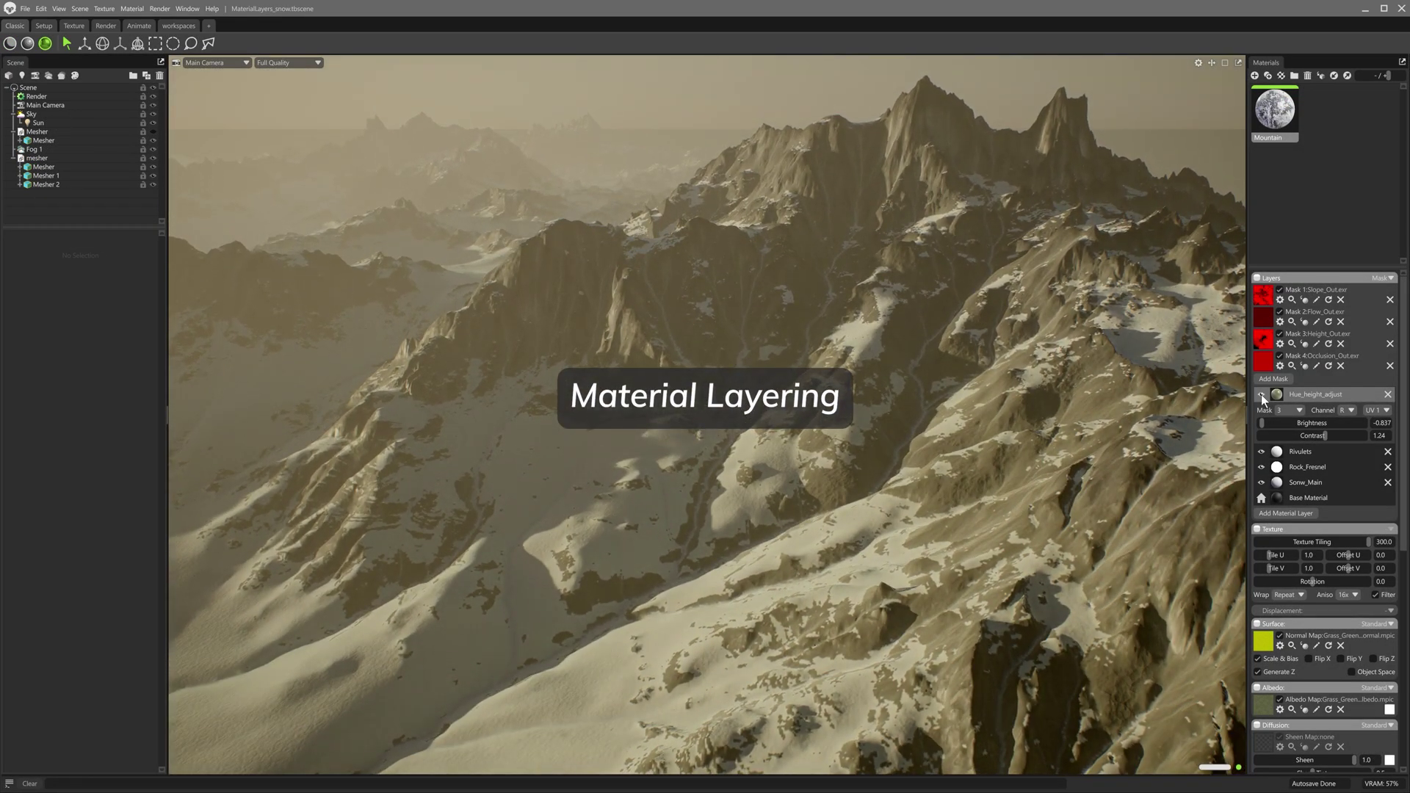
Toggle the Hue_height_adjust, Rivulets and another Mountain material layer to compare them
left_click(1260, 394)
left_click(1261, 450)
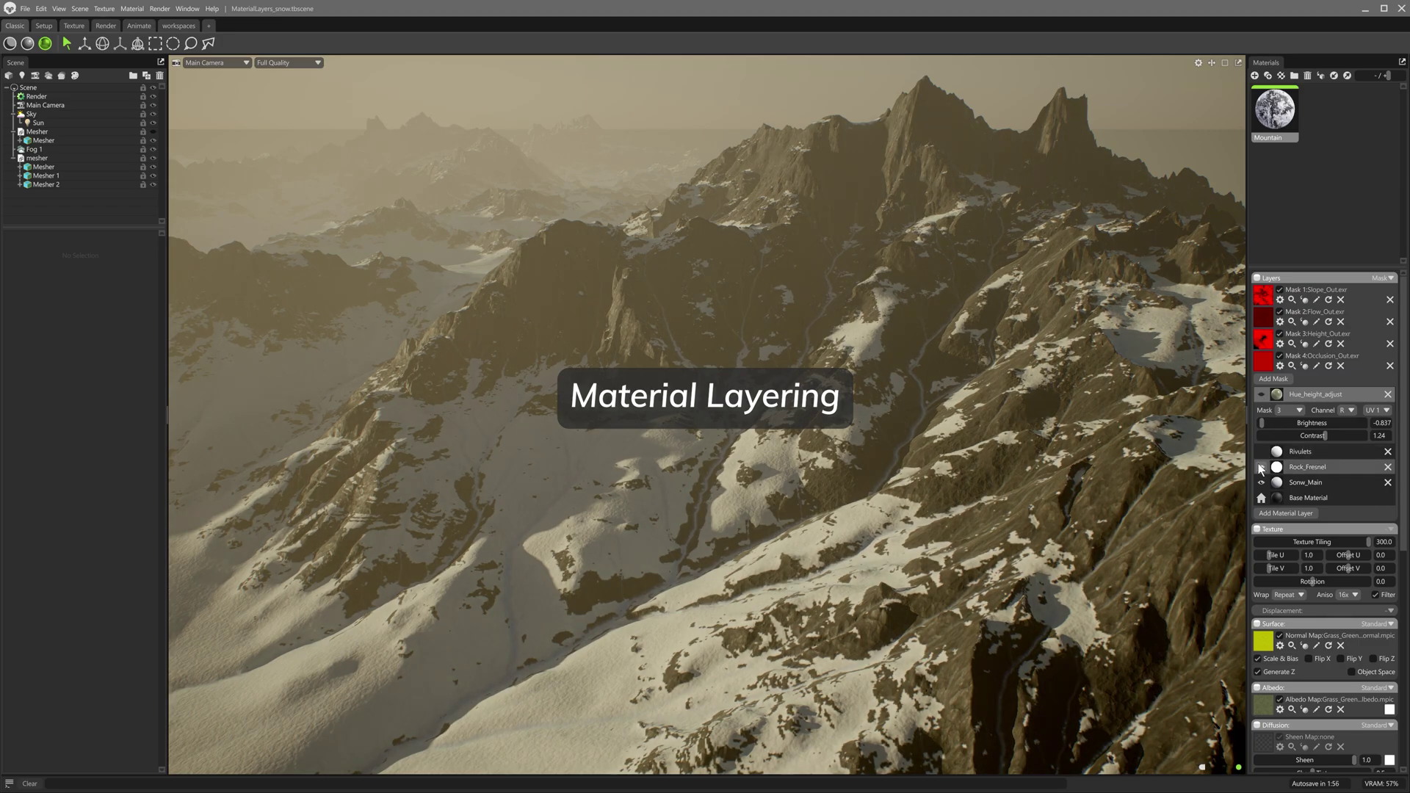
left_click(1261, 467)
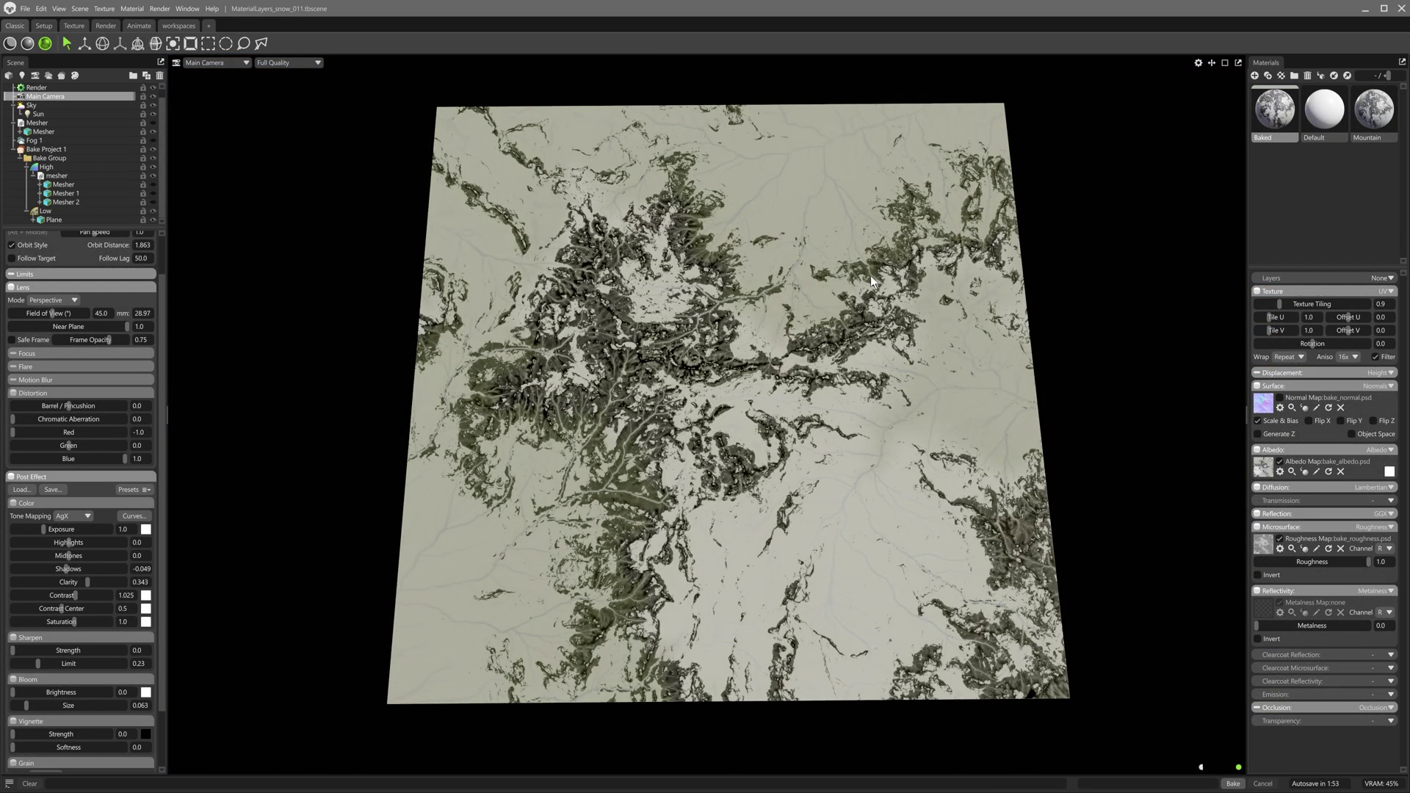
Raise the terrain plane's displacement scale to about 0.49
left_click(870, 275)
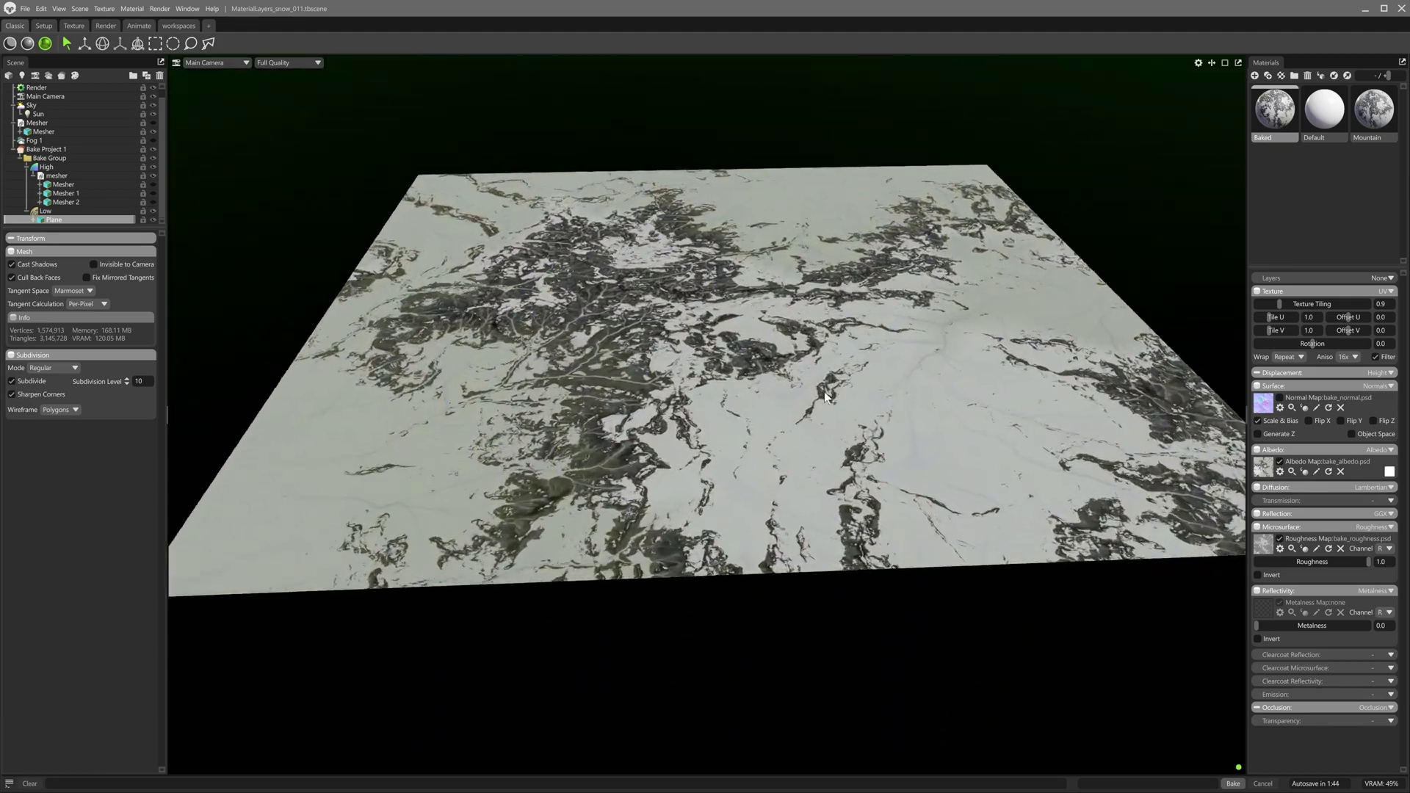
left_click(1265, 373)
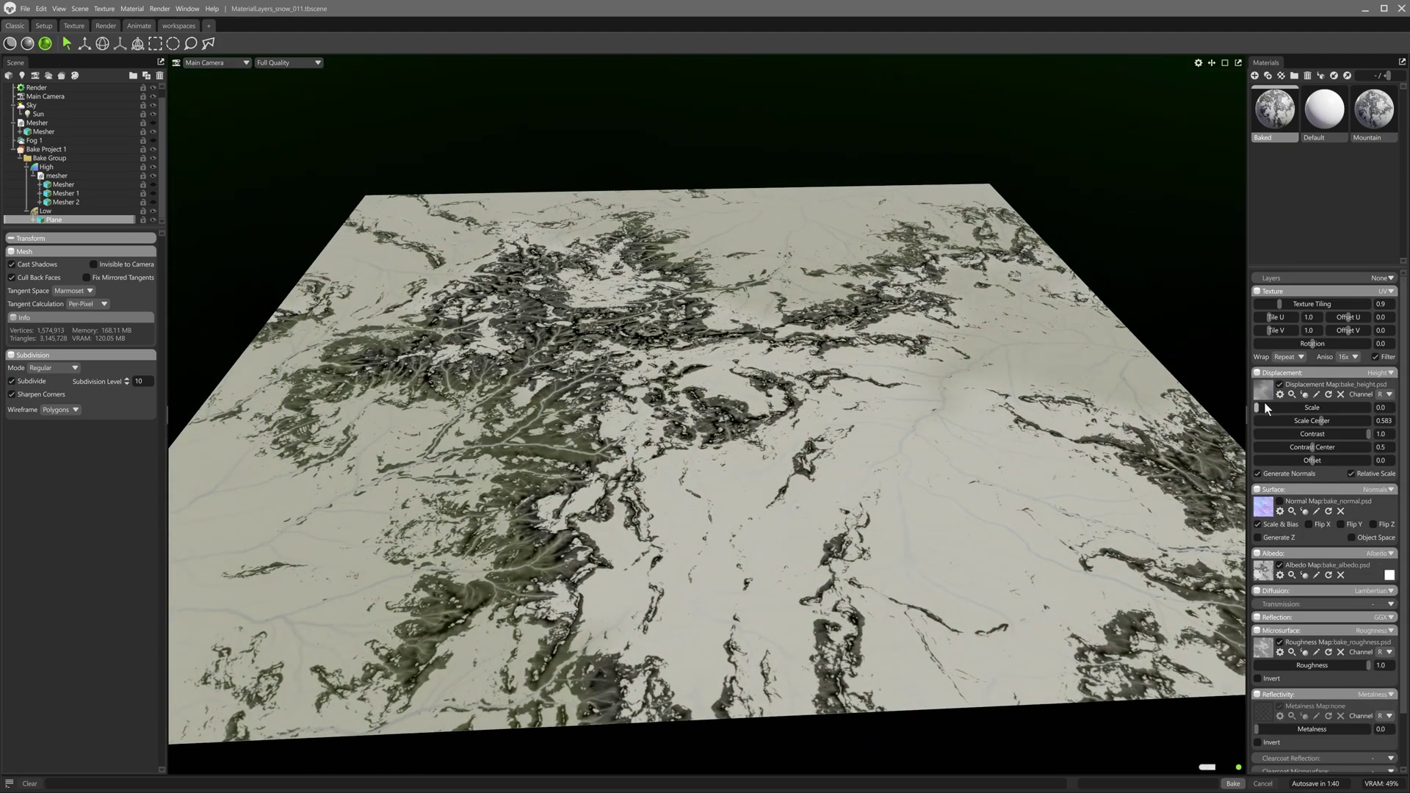
left_click_drag(1283, 408, 1314, 410)
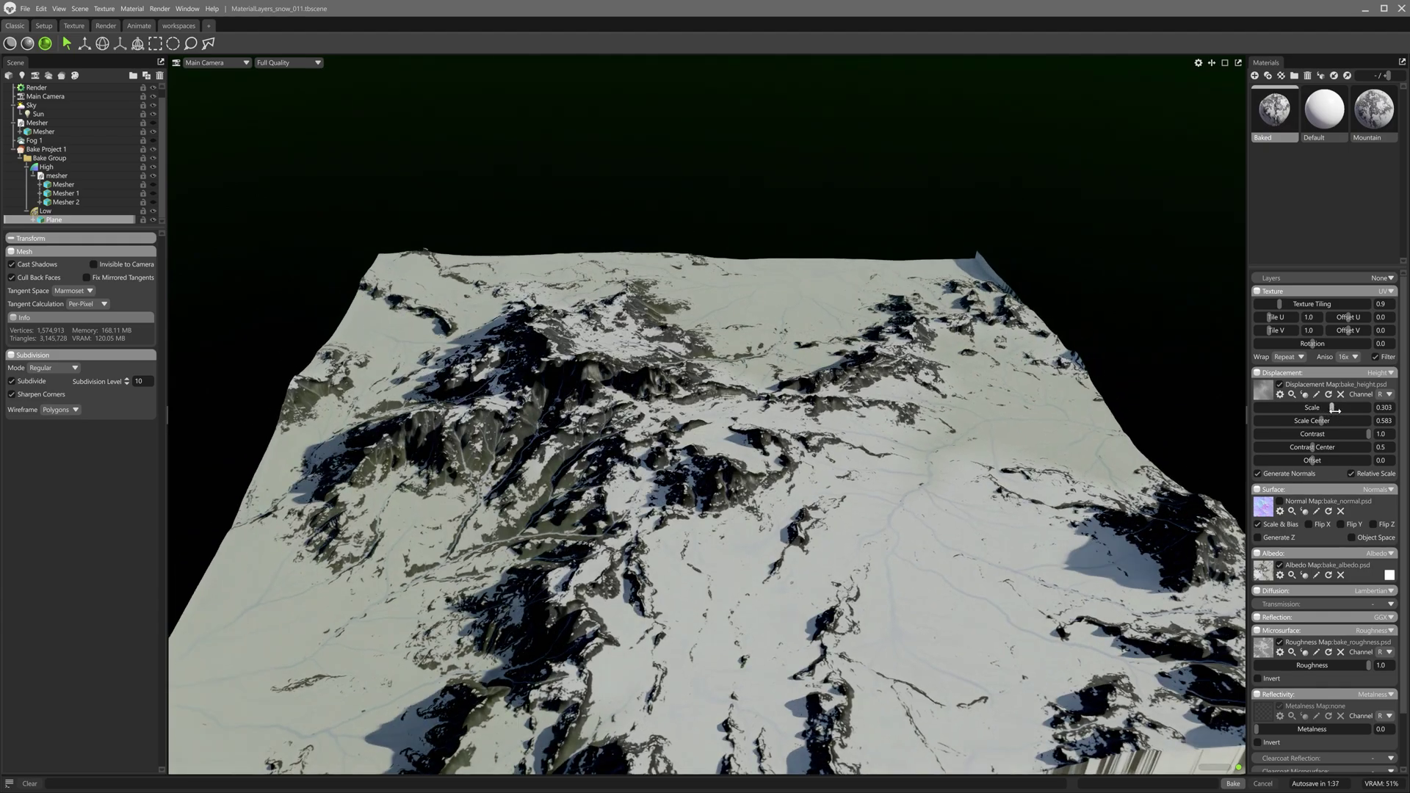
left_click_drag(1334, 409, 1344, 409)
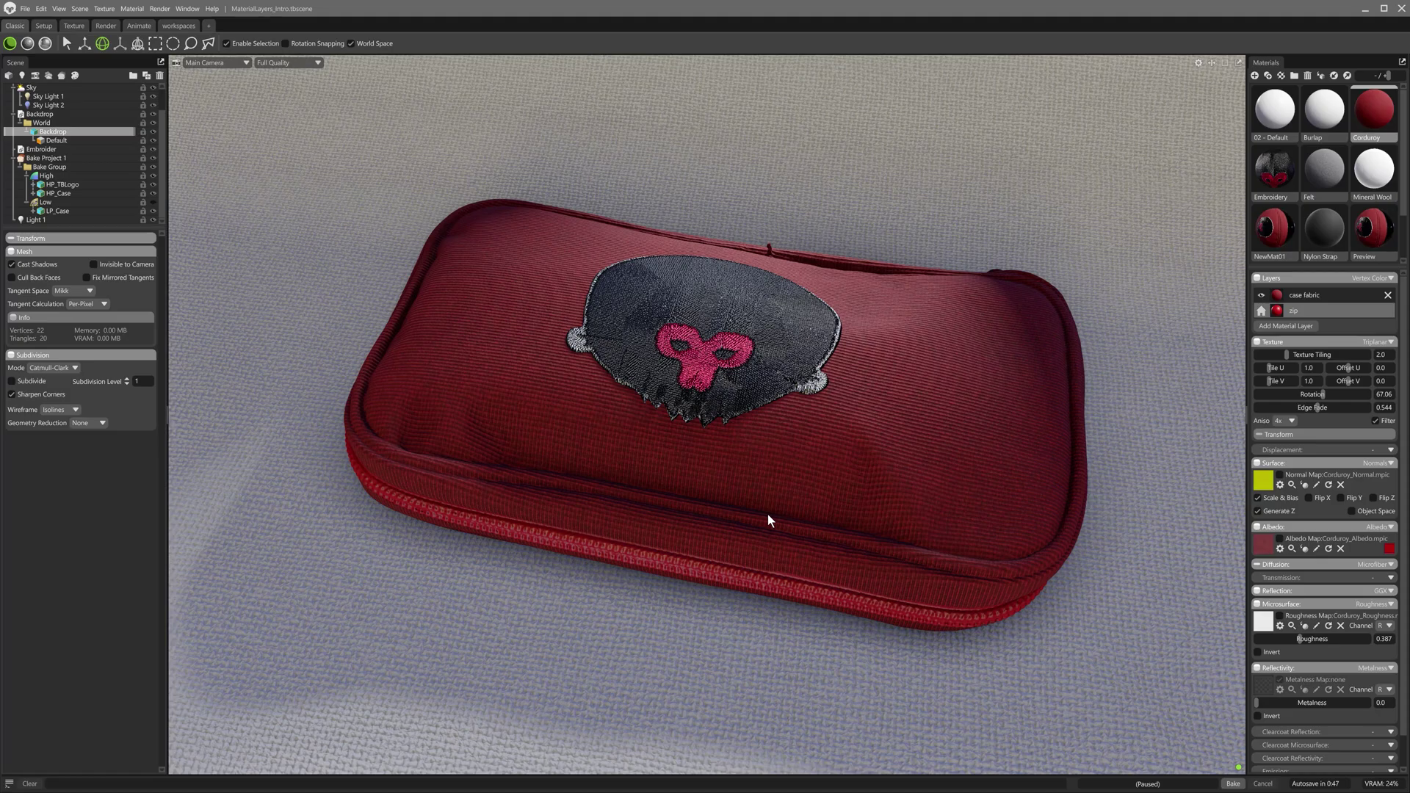
Toggle the Embroidery patch's normal map off and back on to compare
middle_click_drag(768, 514, 718, 494)
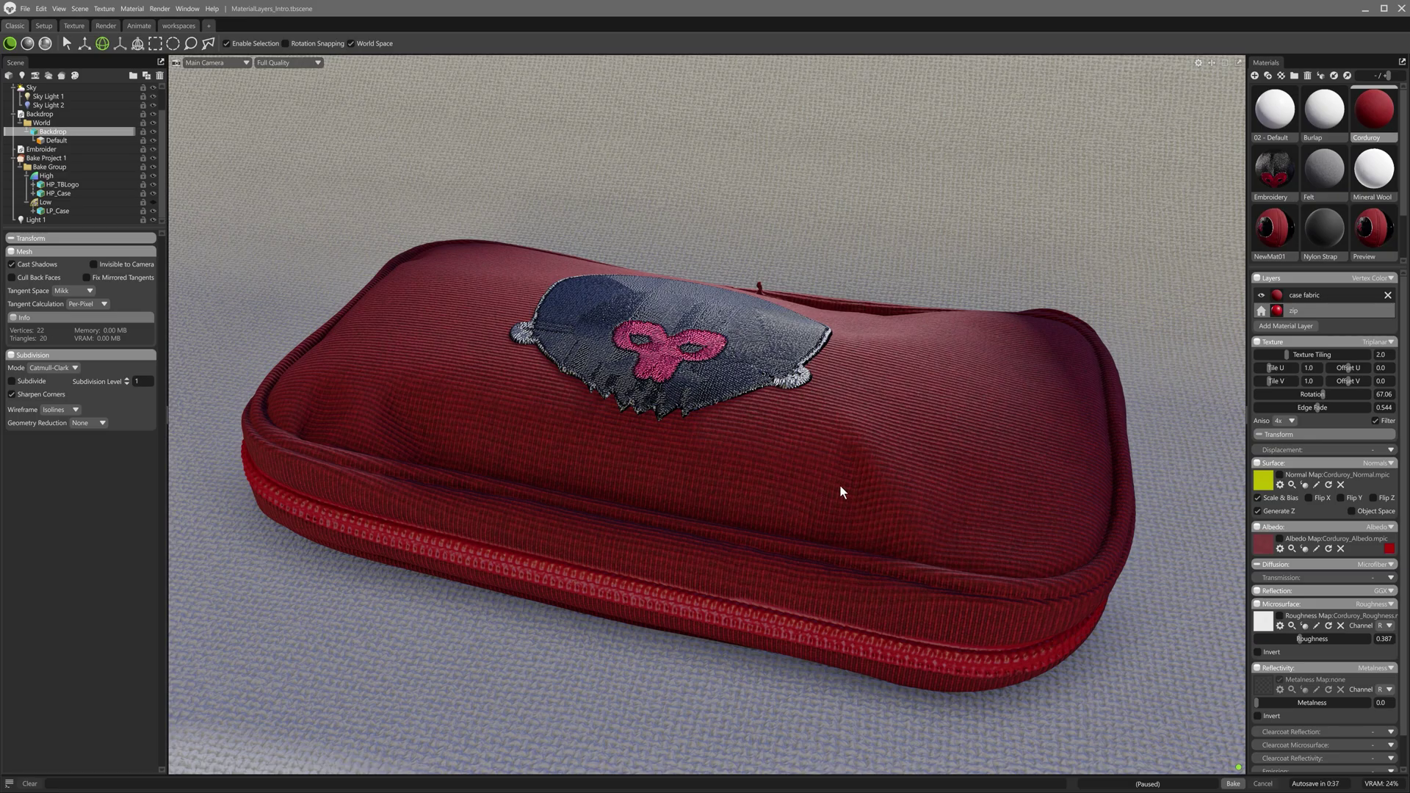
left_click(1274, 169)
left_click(1279, 398)
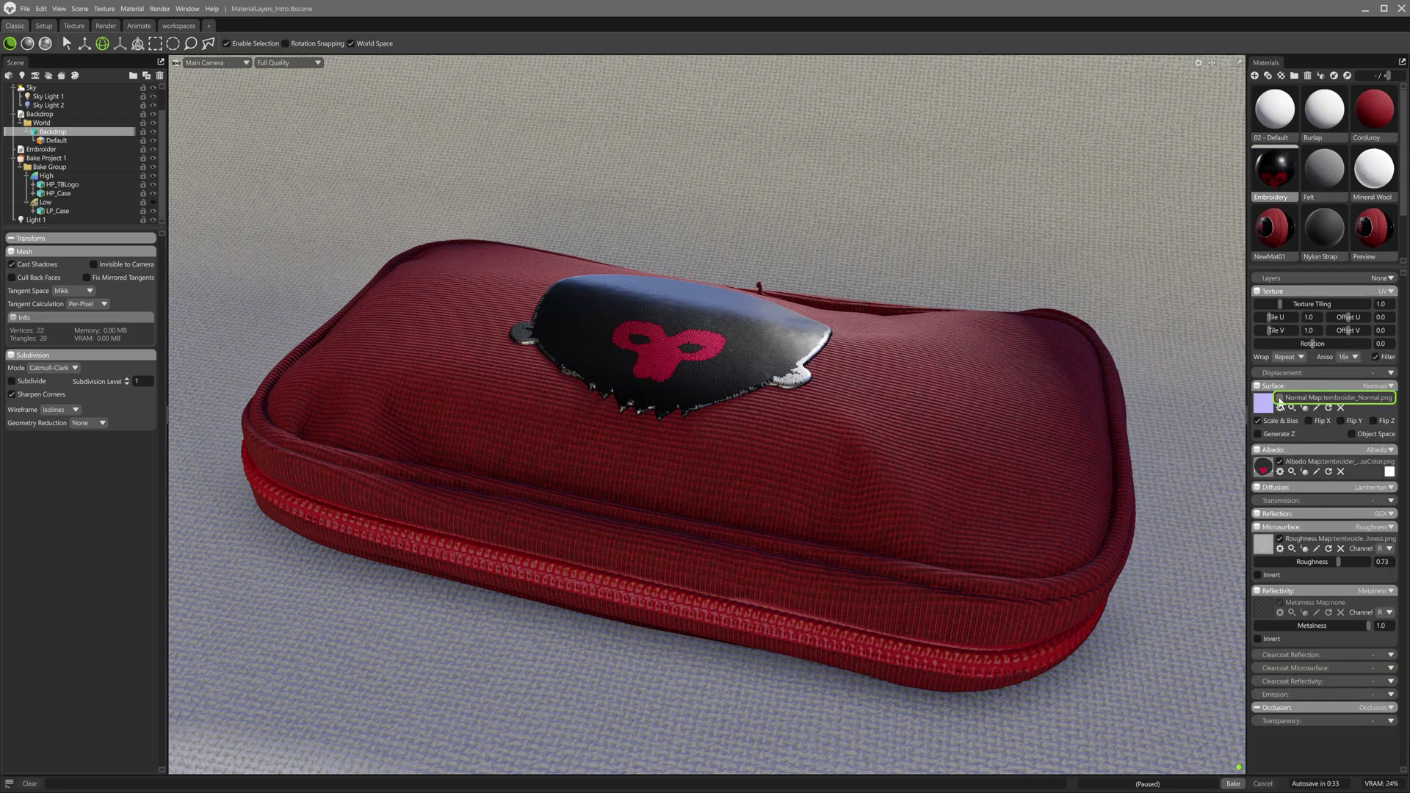
left_click(1279, 398)
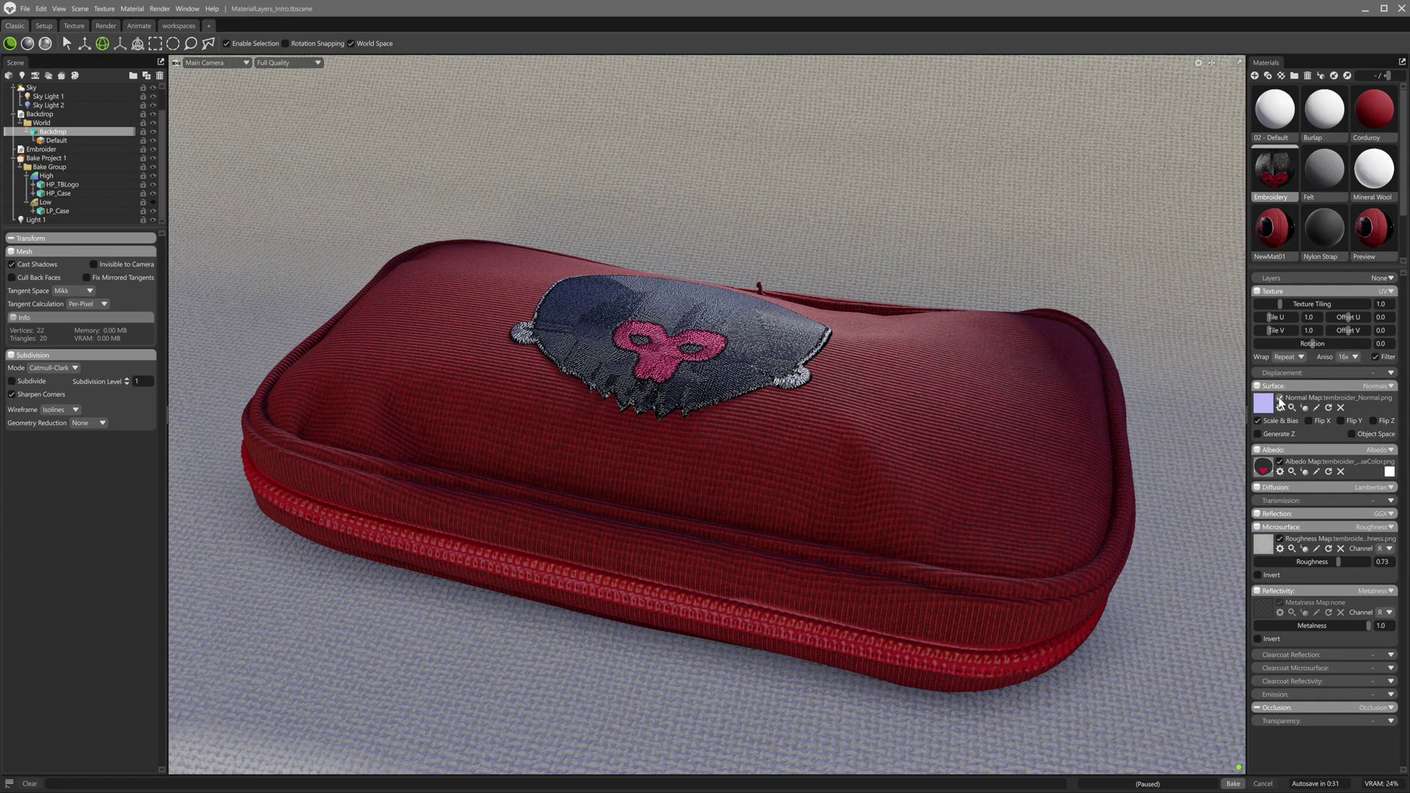
Rotate the corduroy texture on the case fabric layer to 10.59
left_click(1372, 108)
left_click(1259, 277)
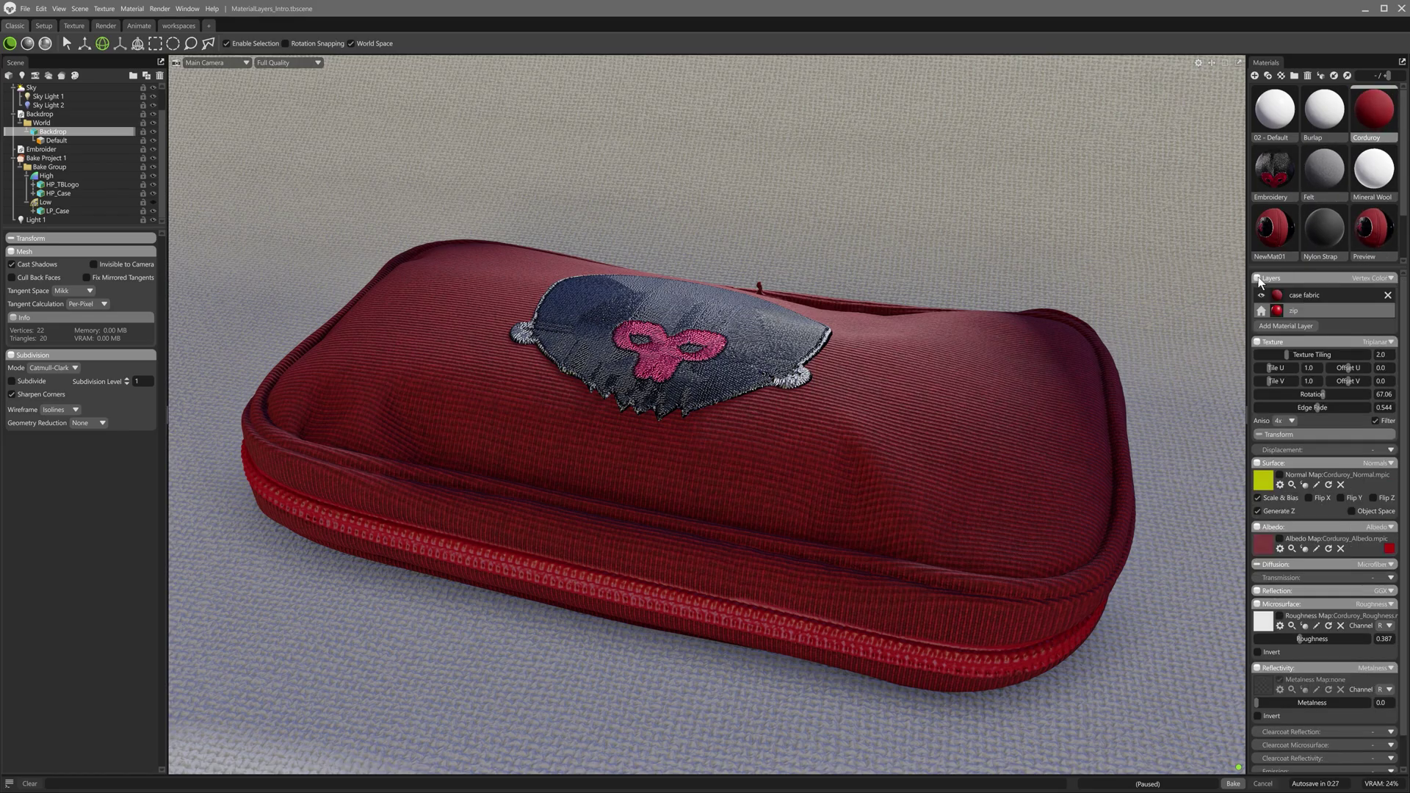
left_click(1297, 297)
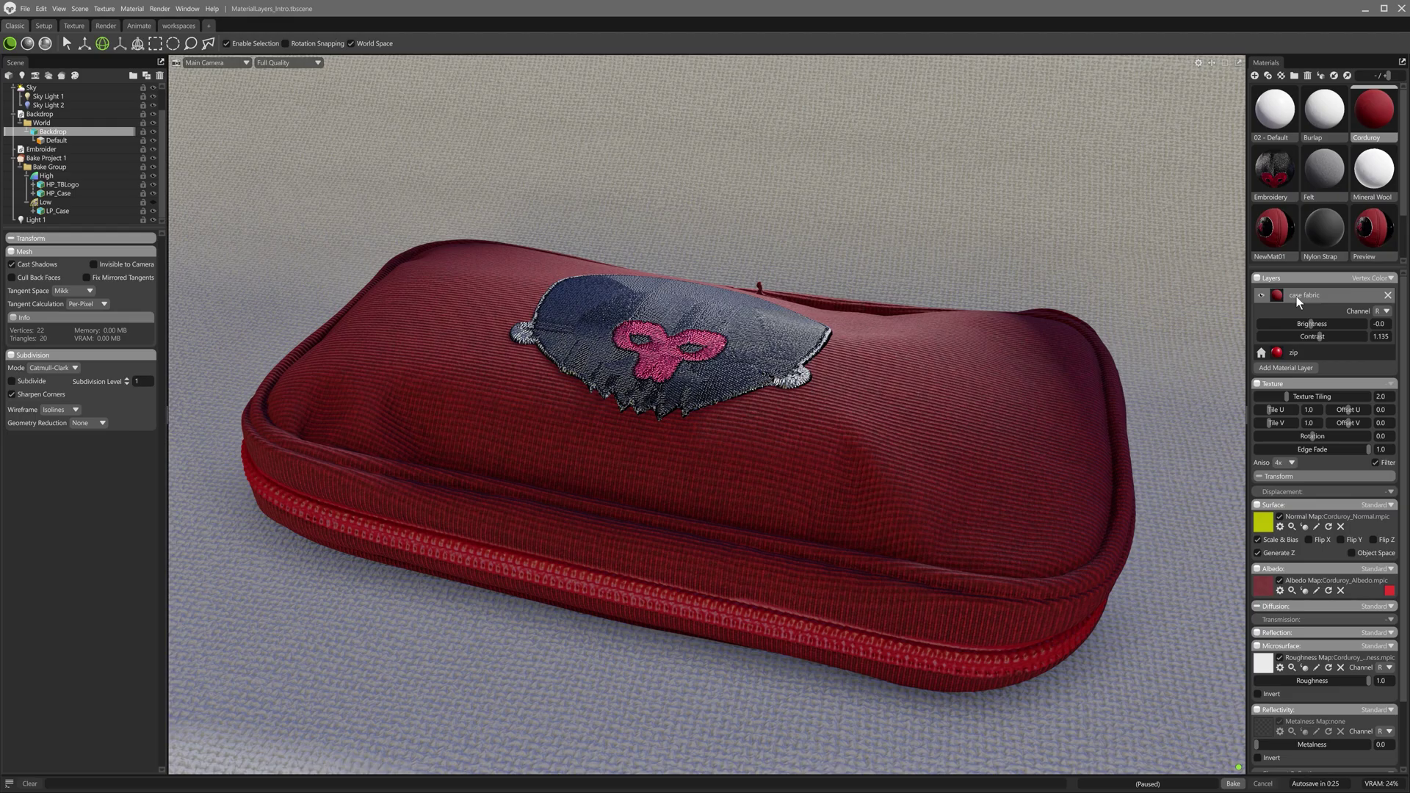
mouse_move(1312, 435)
left_mouse_down()
mouse_move(1257, 448)
mouse_move(1350, 448)
left_mouse_up()
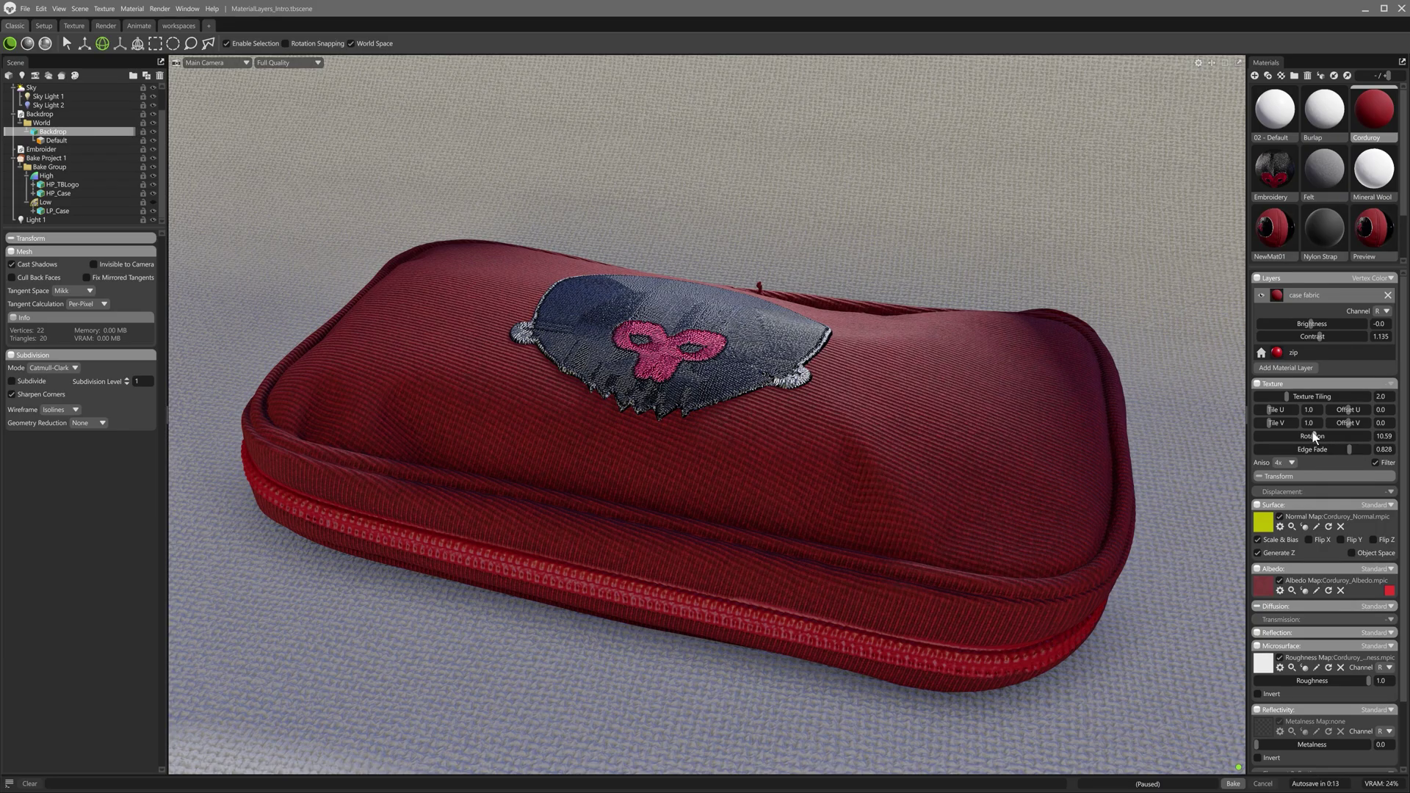
scroll(874, 270, "up", 3)
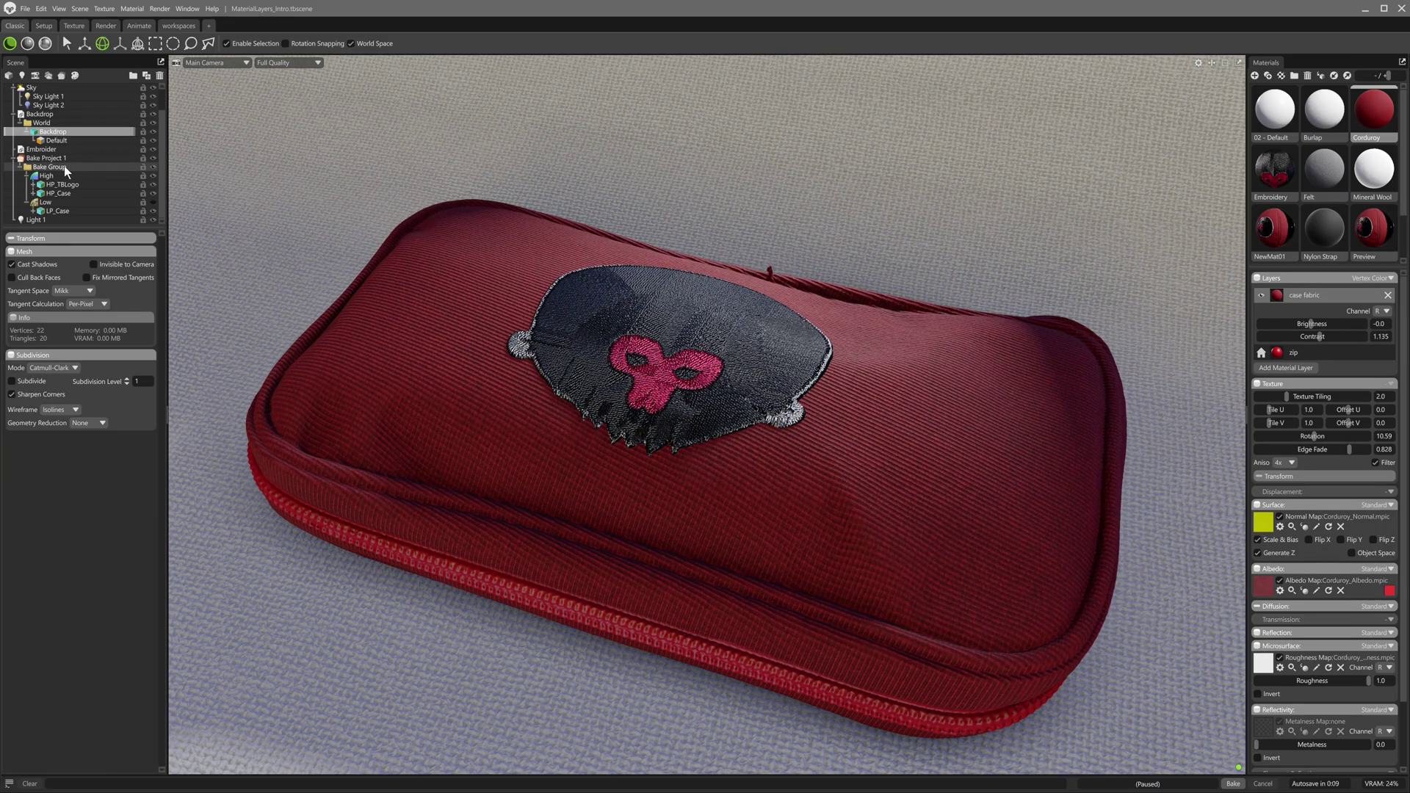
Show the low-poly case meshes and hide the high-poly corduroy case
left_click(64, 166)
left_click(152, 202)
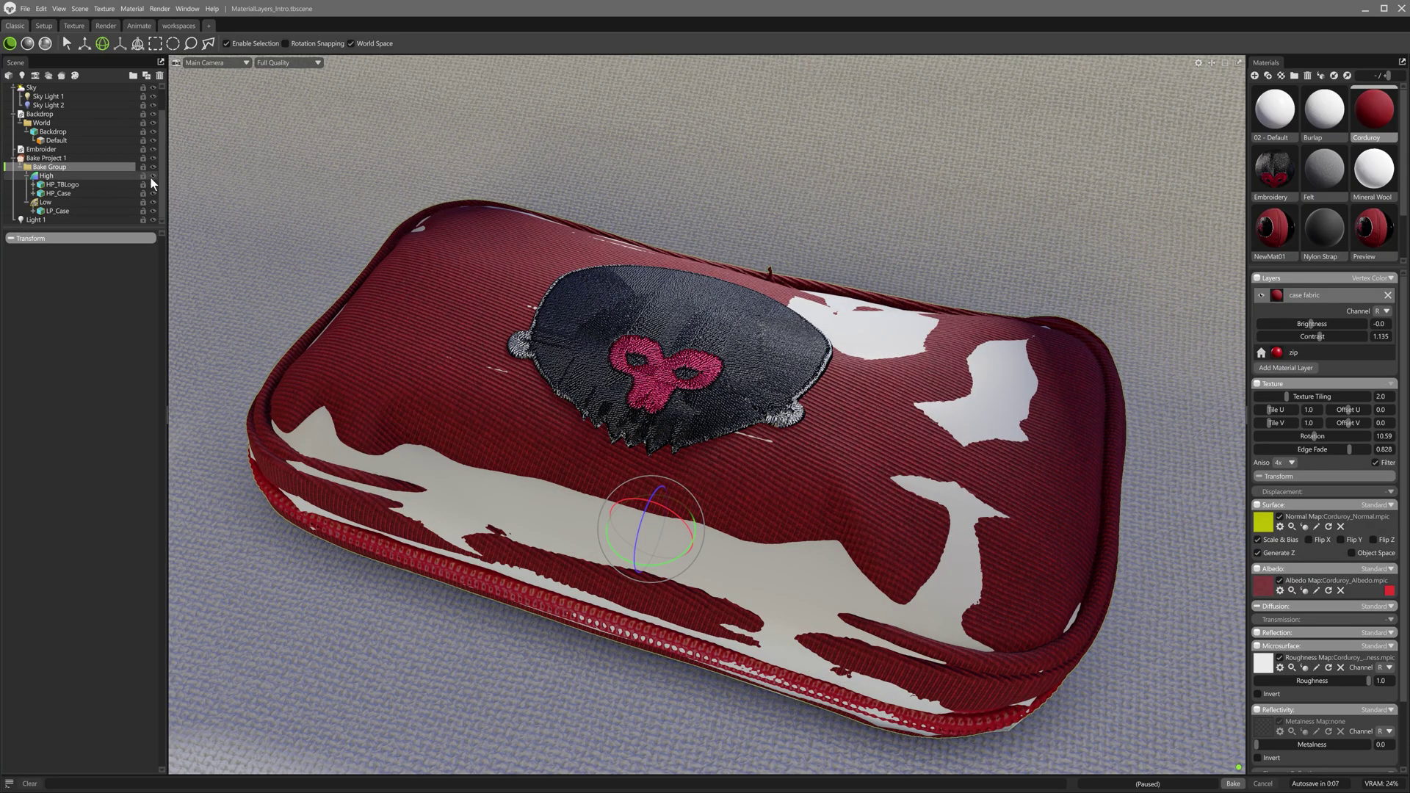
left_click(152, 176)
Preview Bake Project 1's normal, curvature and AO maps on the case
left_click(45, 158)
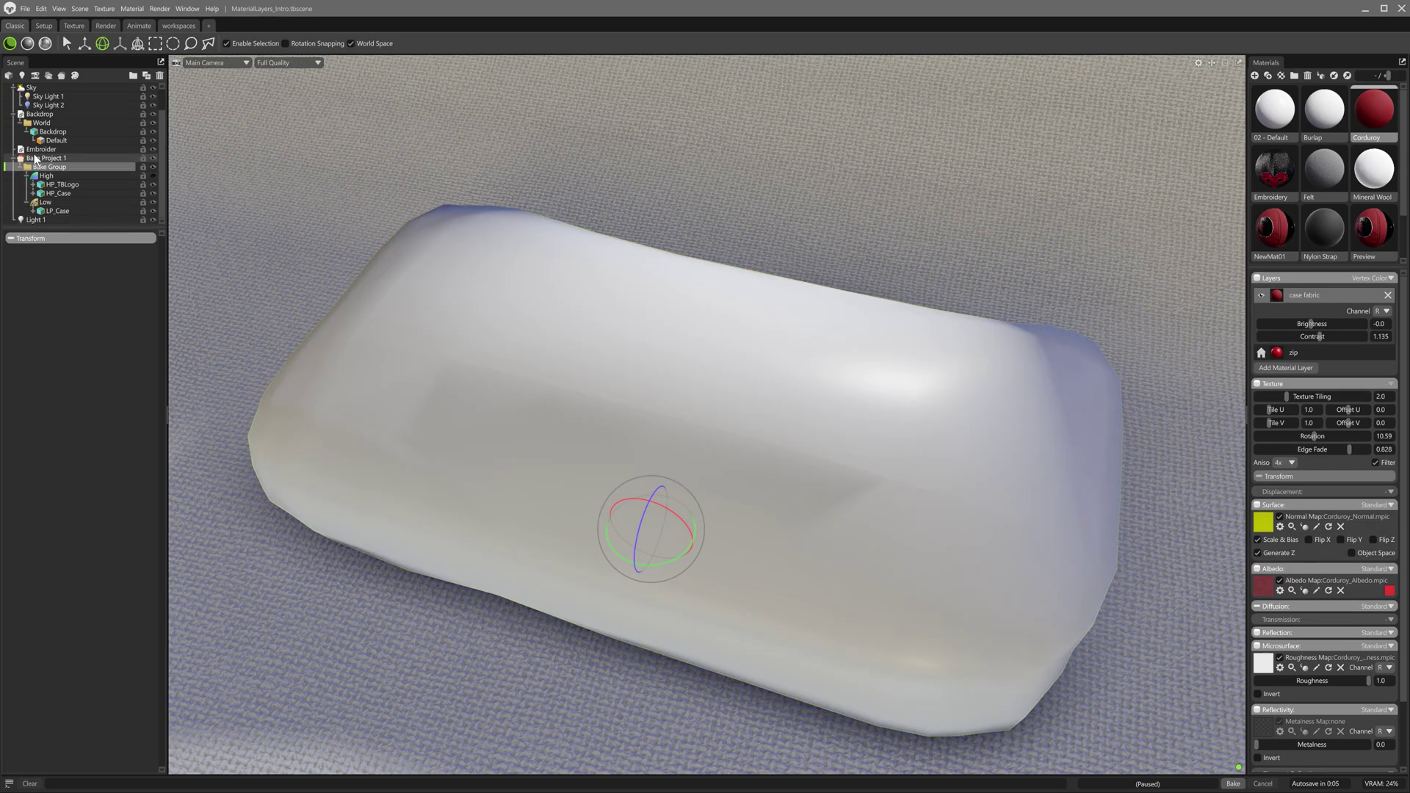
left_click(146, 580)
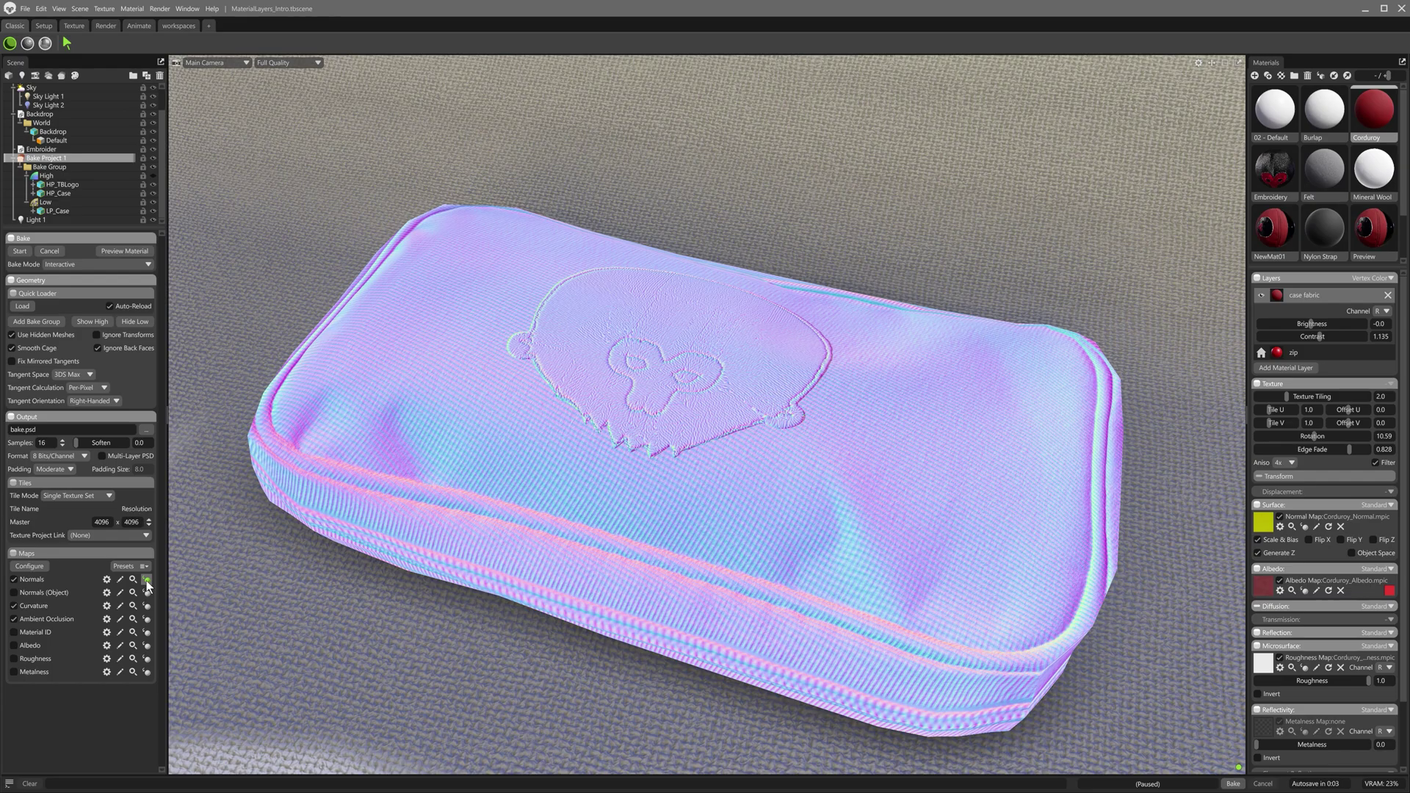
left_click(147, 606)
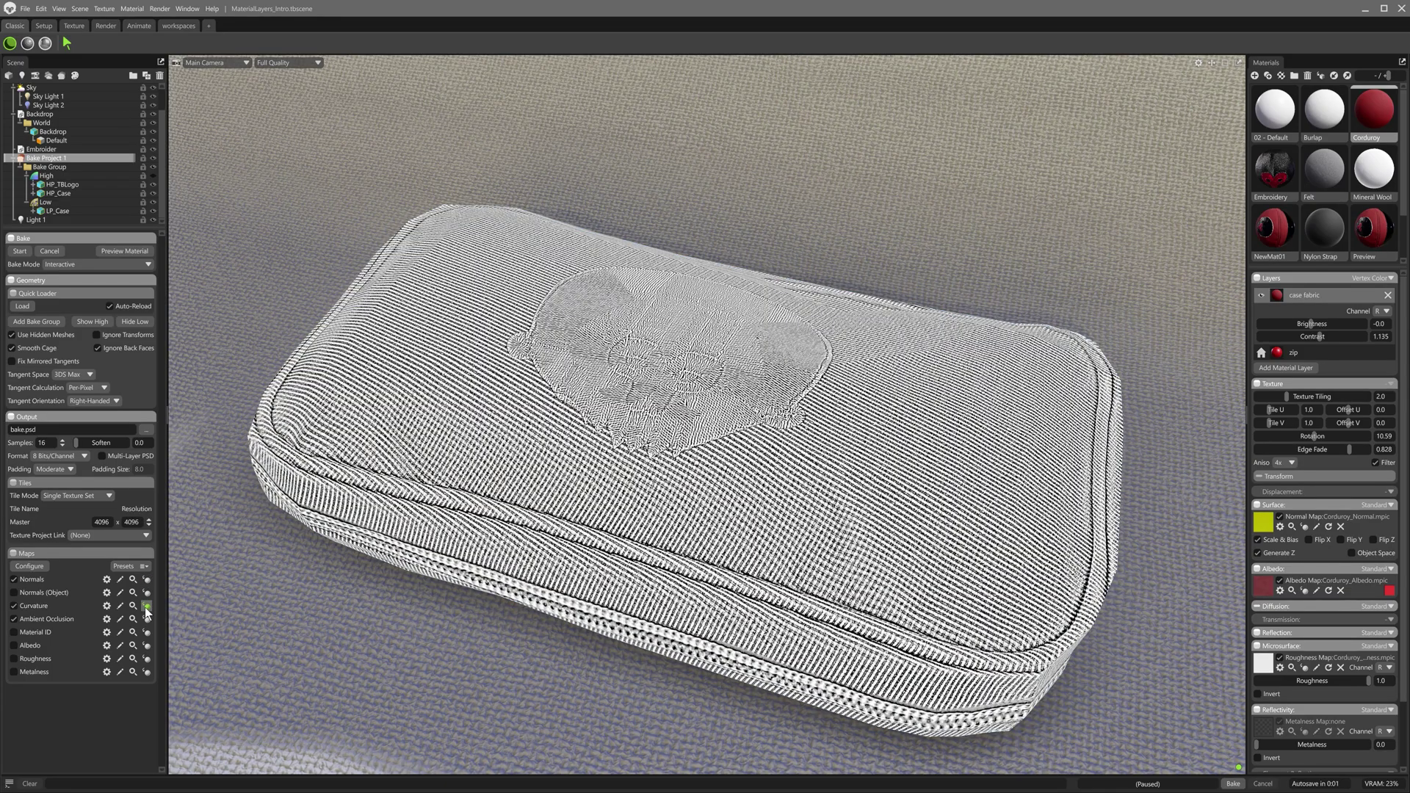
left_click(146, 619)
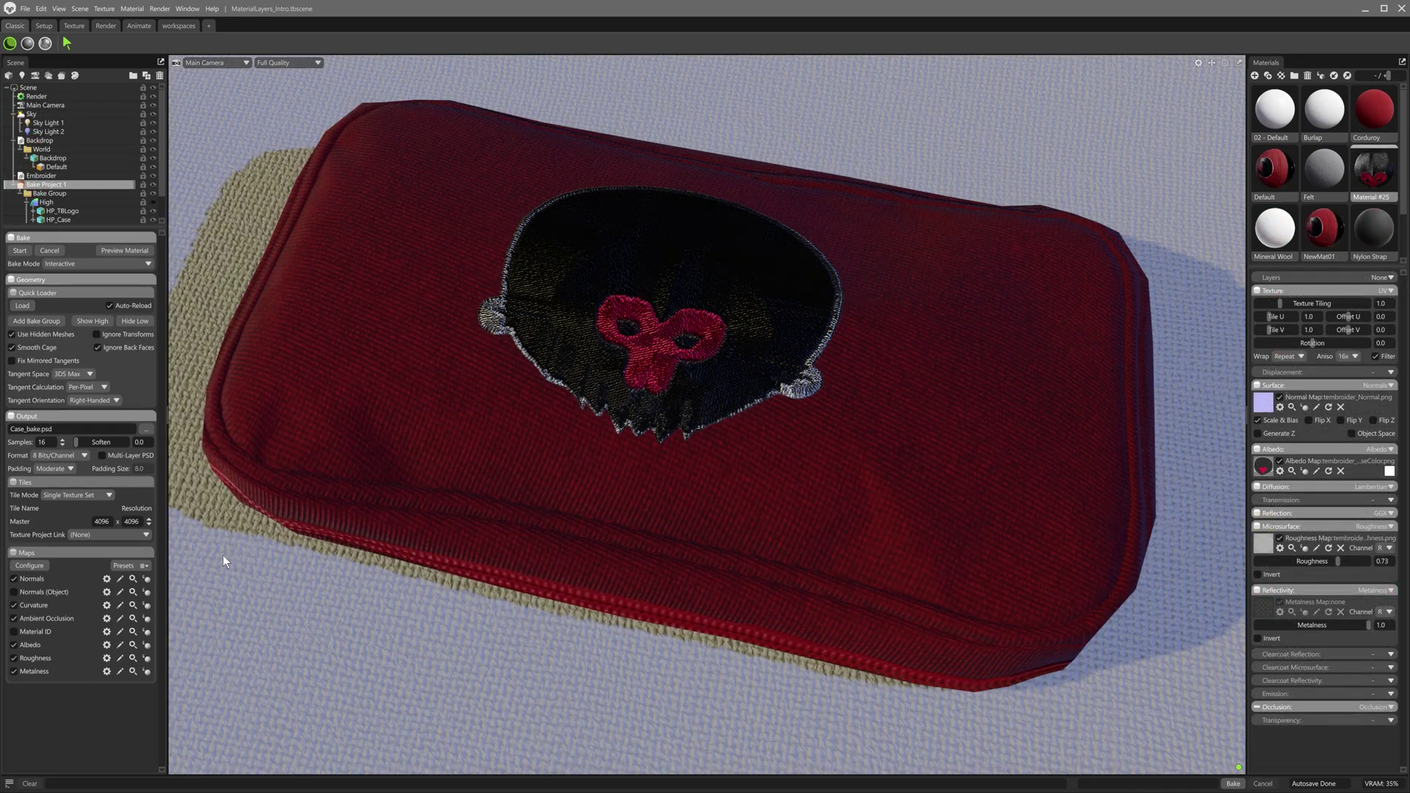
left_click(147, 578)
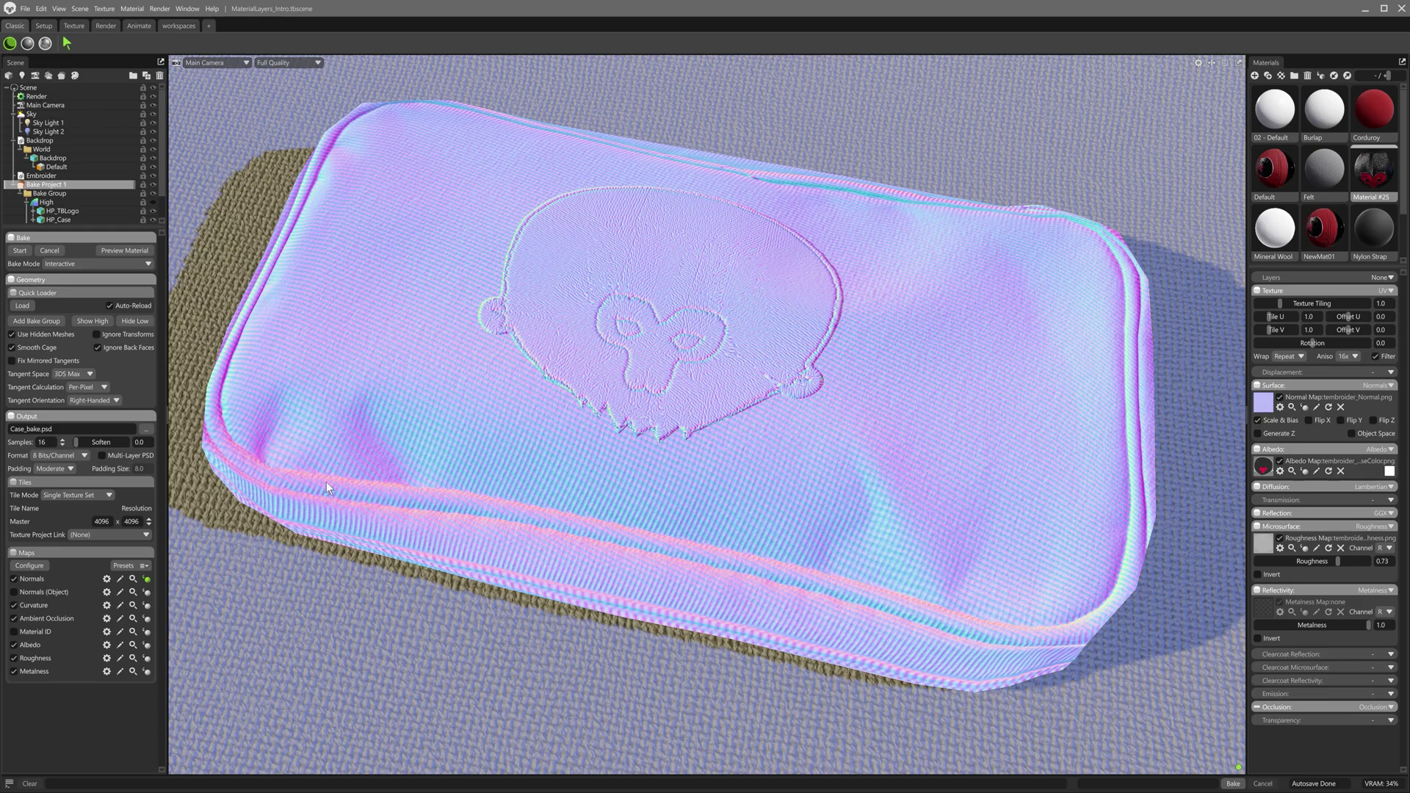
left_click(147, 579)
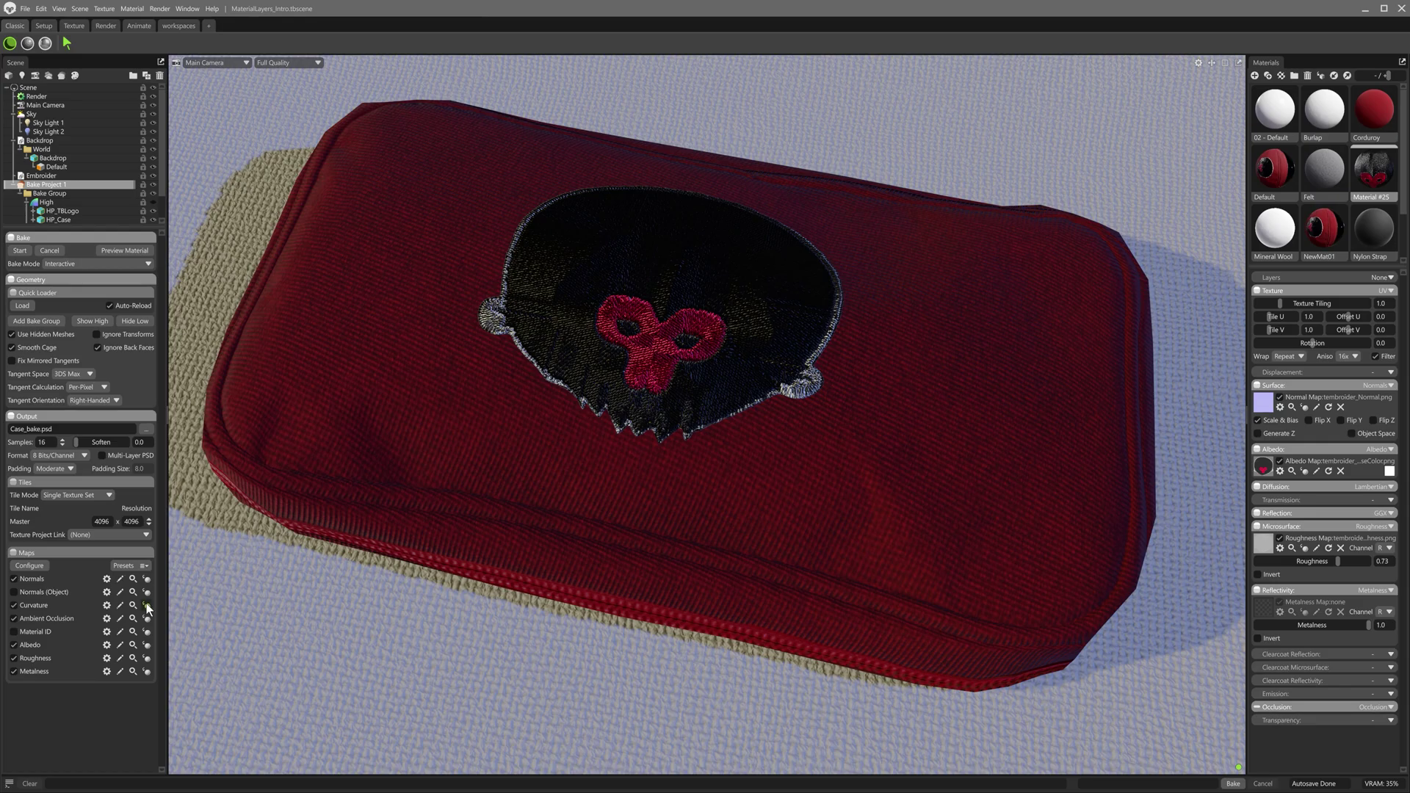
left_click(147, 604)
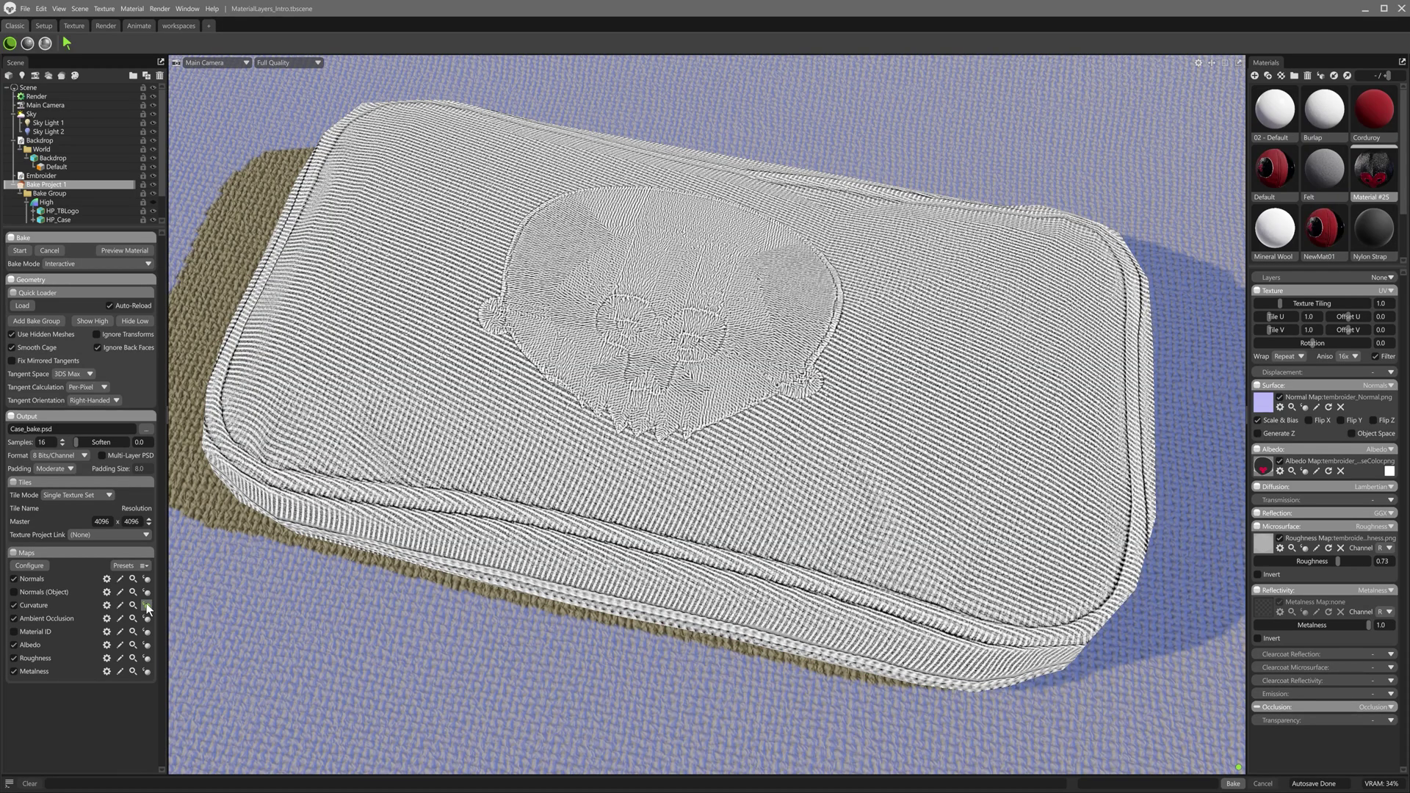
Toggle the material's normal map to rebake, then open HP_LP_bake_with HUB.tbscene
left_click(1280, 397)
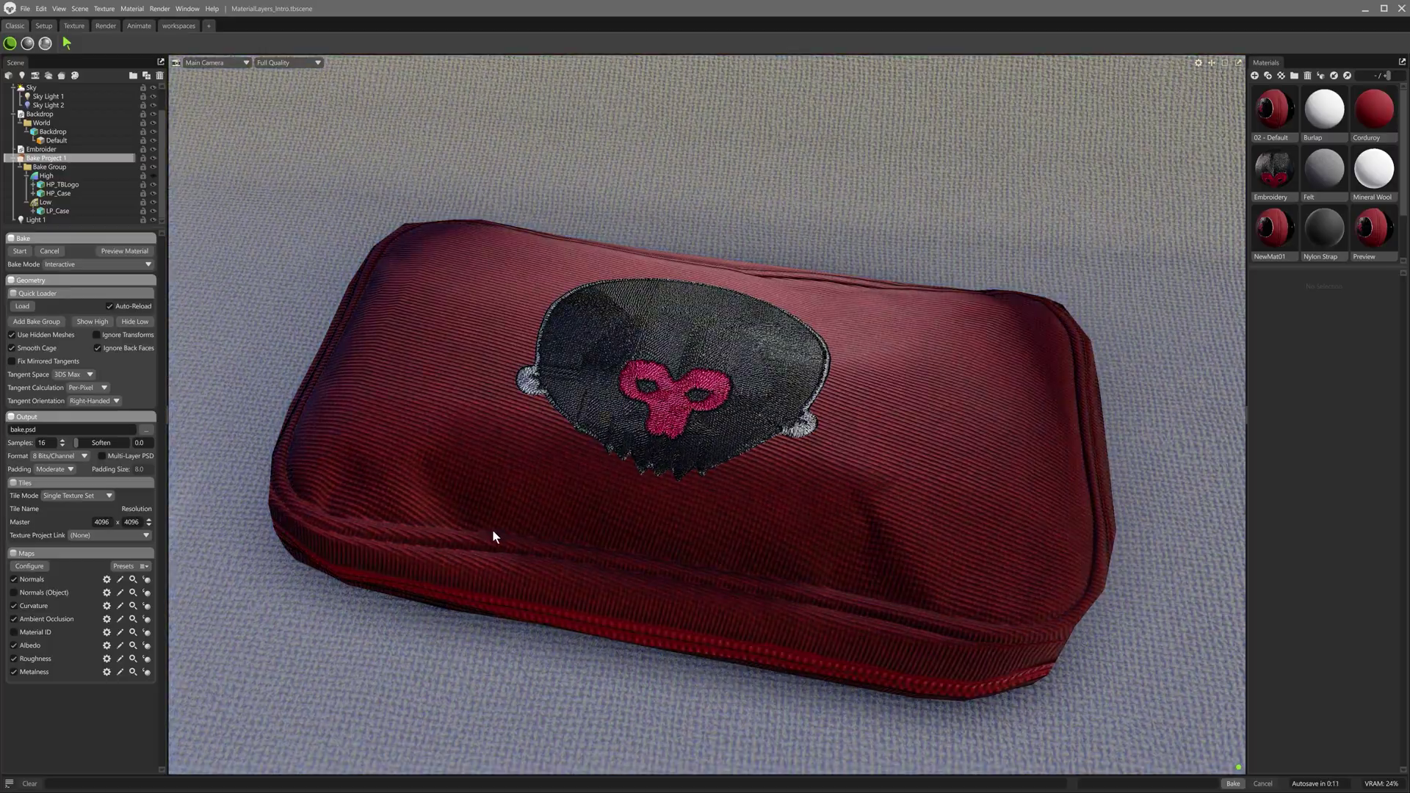
left_click(1198, 63)
left_click(1087, 166)
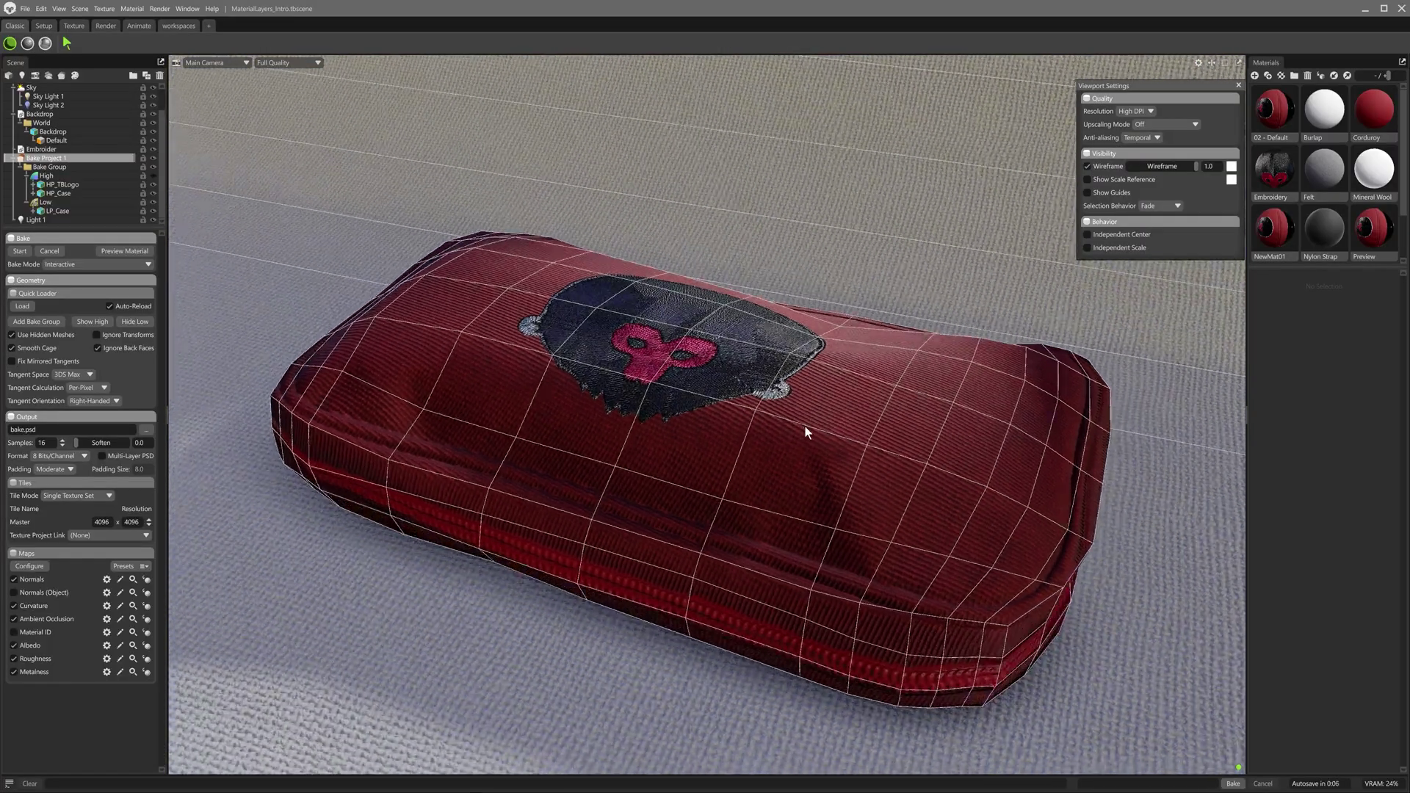
left_click_drag(805, 431, 852, 448)
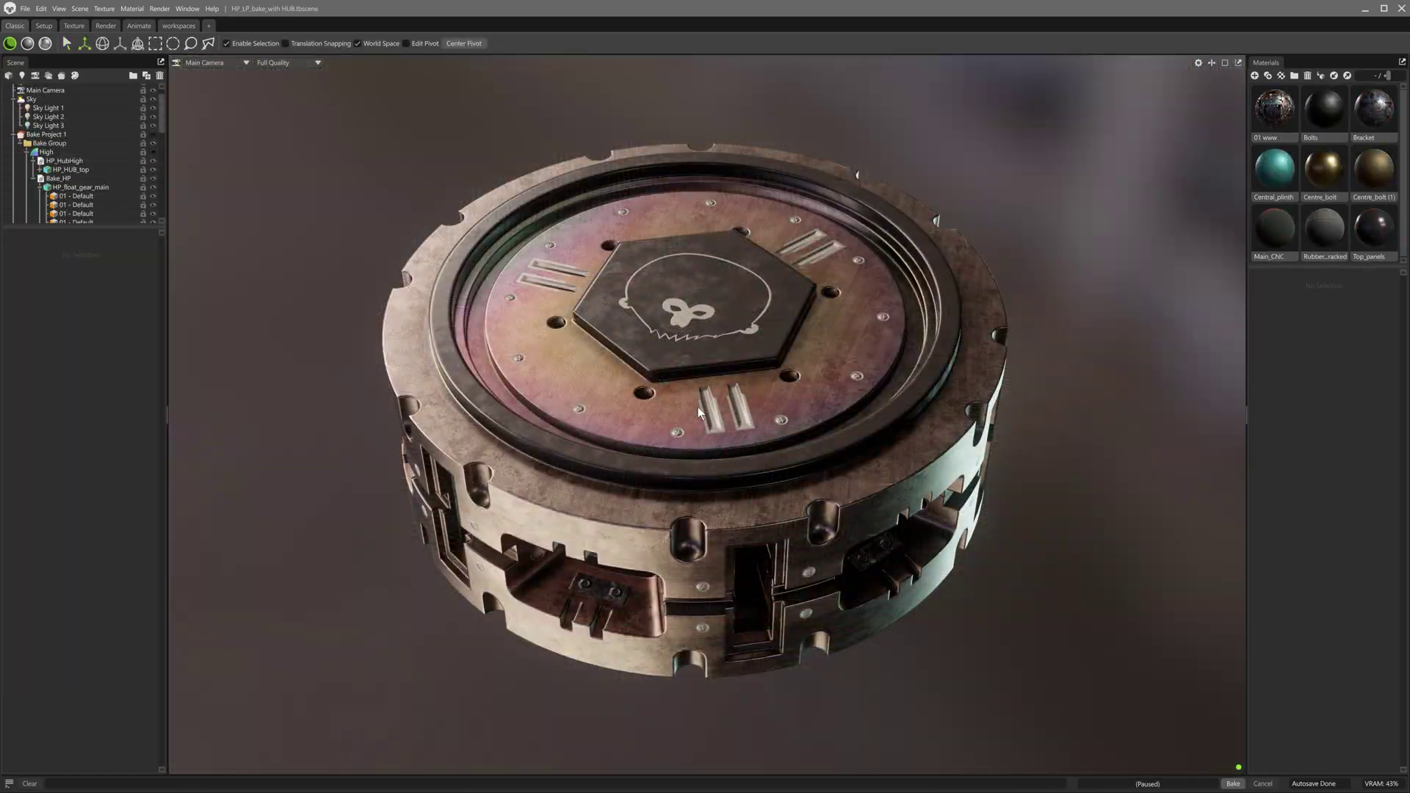
Raise the top housing to Position Y 755.3 and zoom onto the exposed lower gear
left_click(698, 407)
left_click_drag(698, 323, 669, 120)
left_click(669, 430)
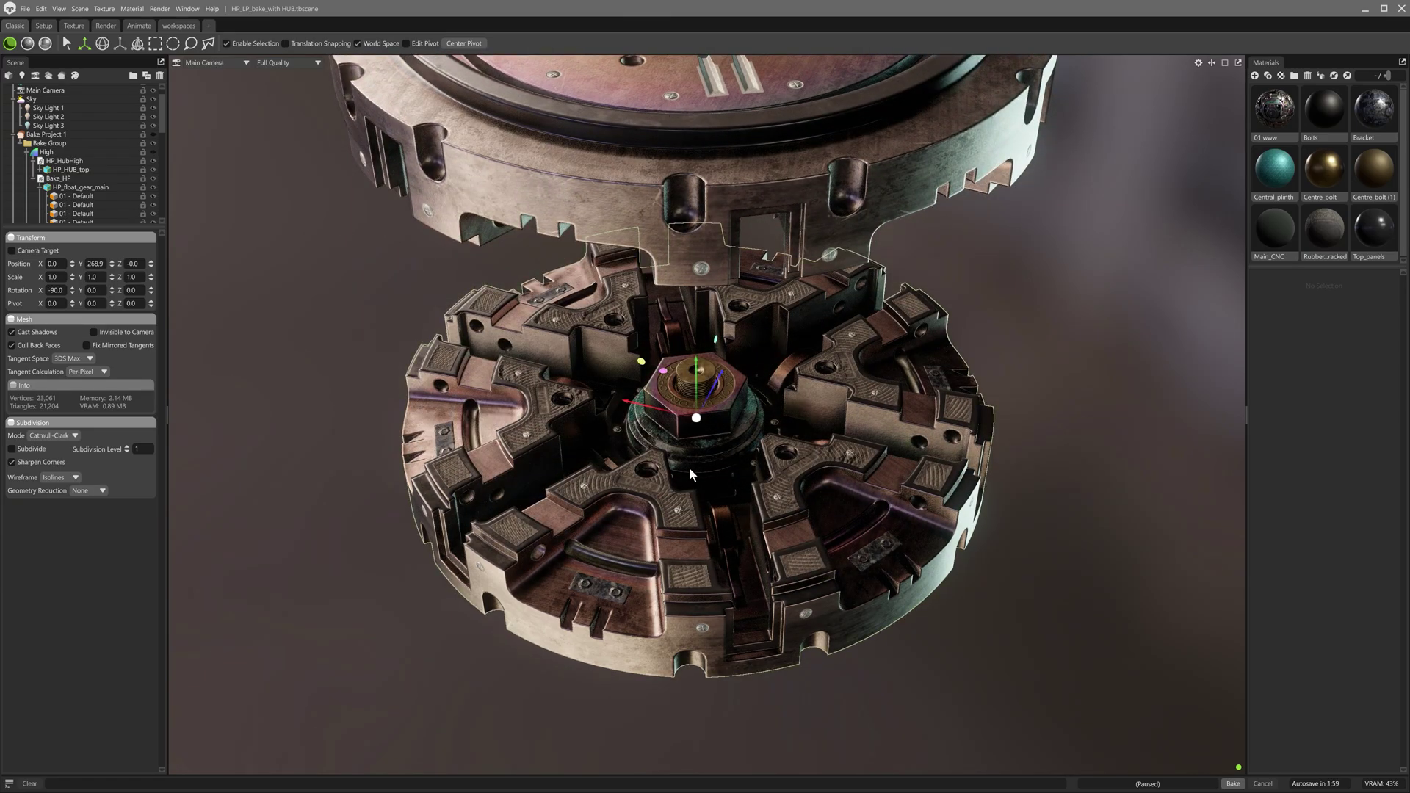
left_click(1016, 591)
left_click_drag(766, 544, 1229, 535)
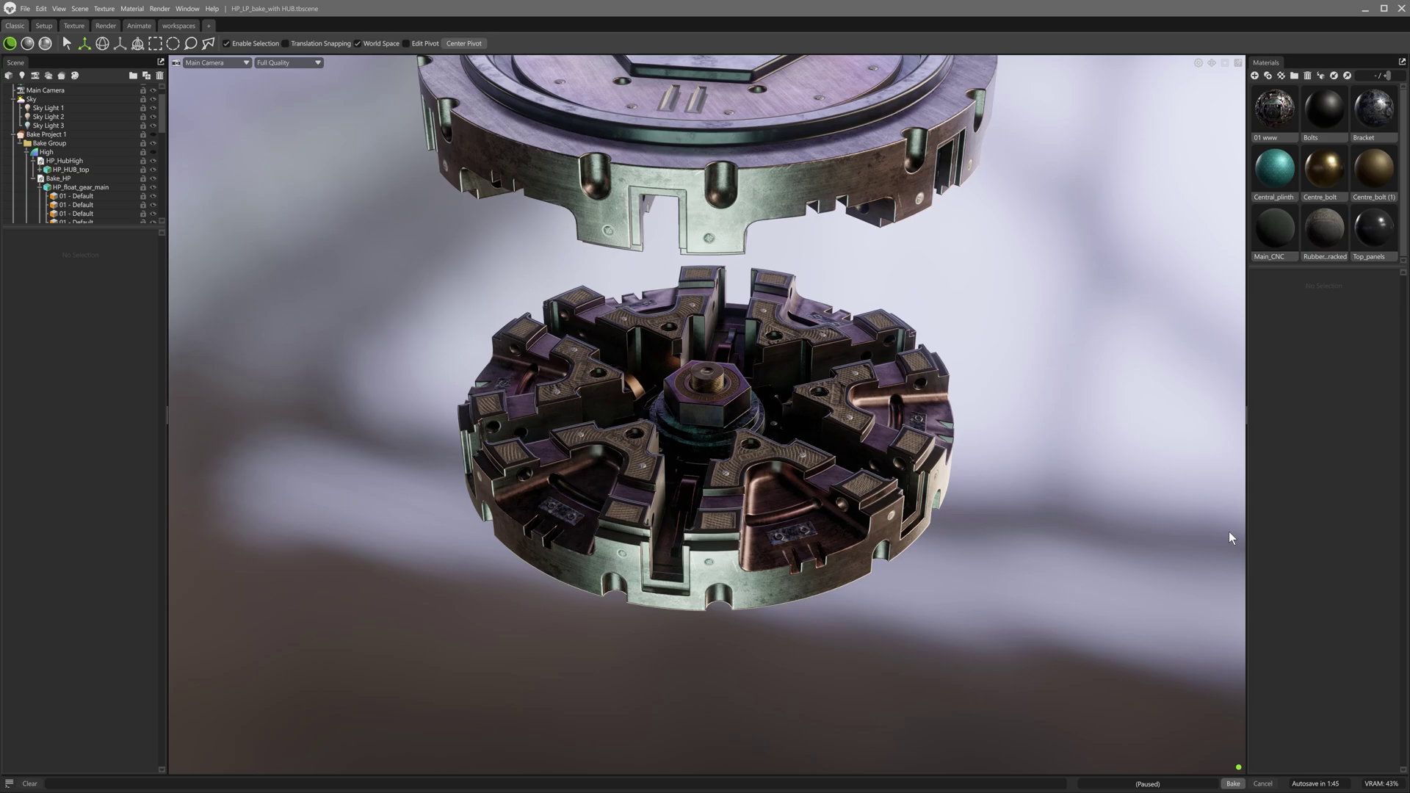
scroll(797, 428, "up", 5)
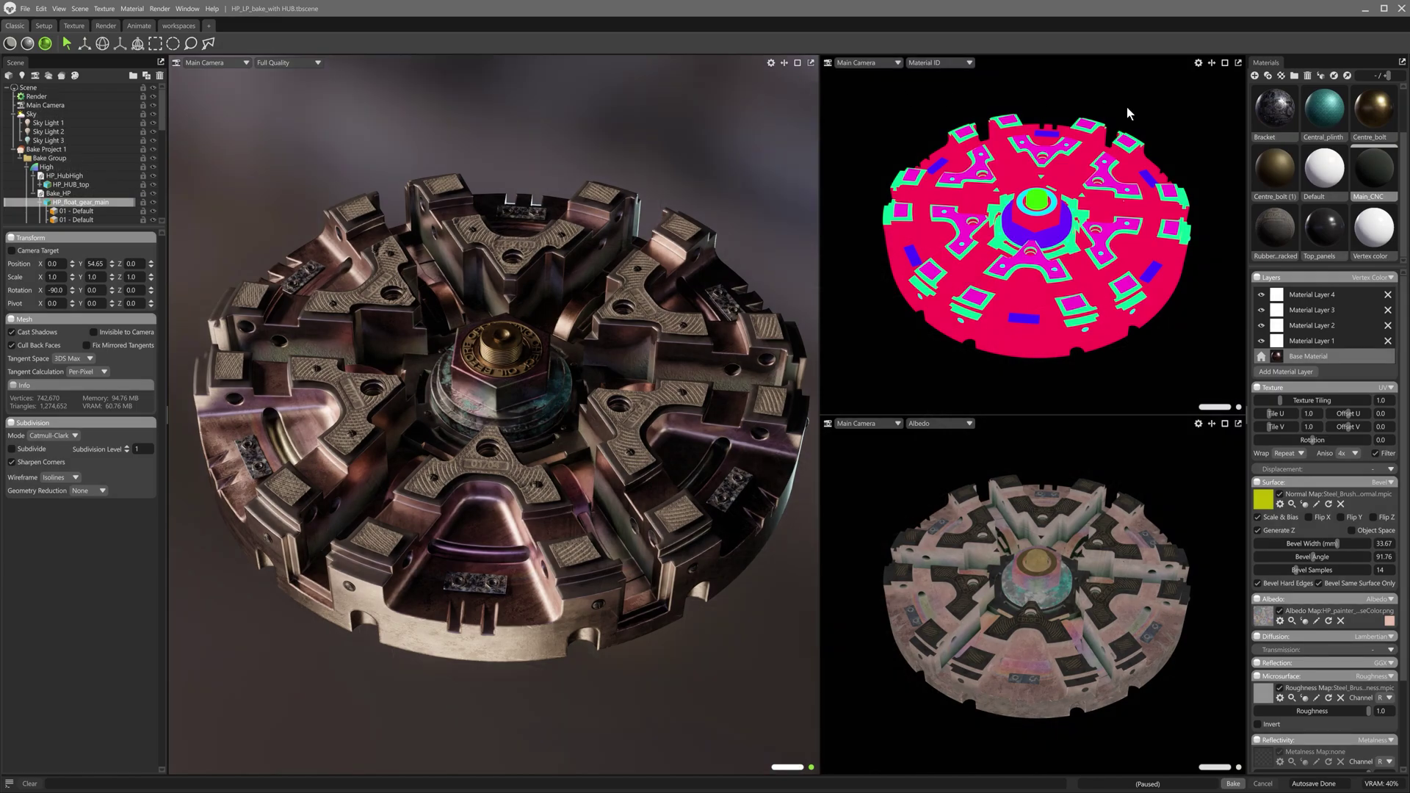
Drop Vertex color onto the Albedo view and toggle the Patina and Oxidisation layers off and on
left_click_drag(1370, 238, 1171, 642)
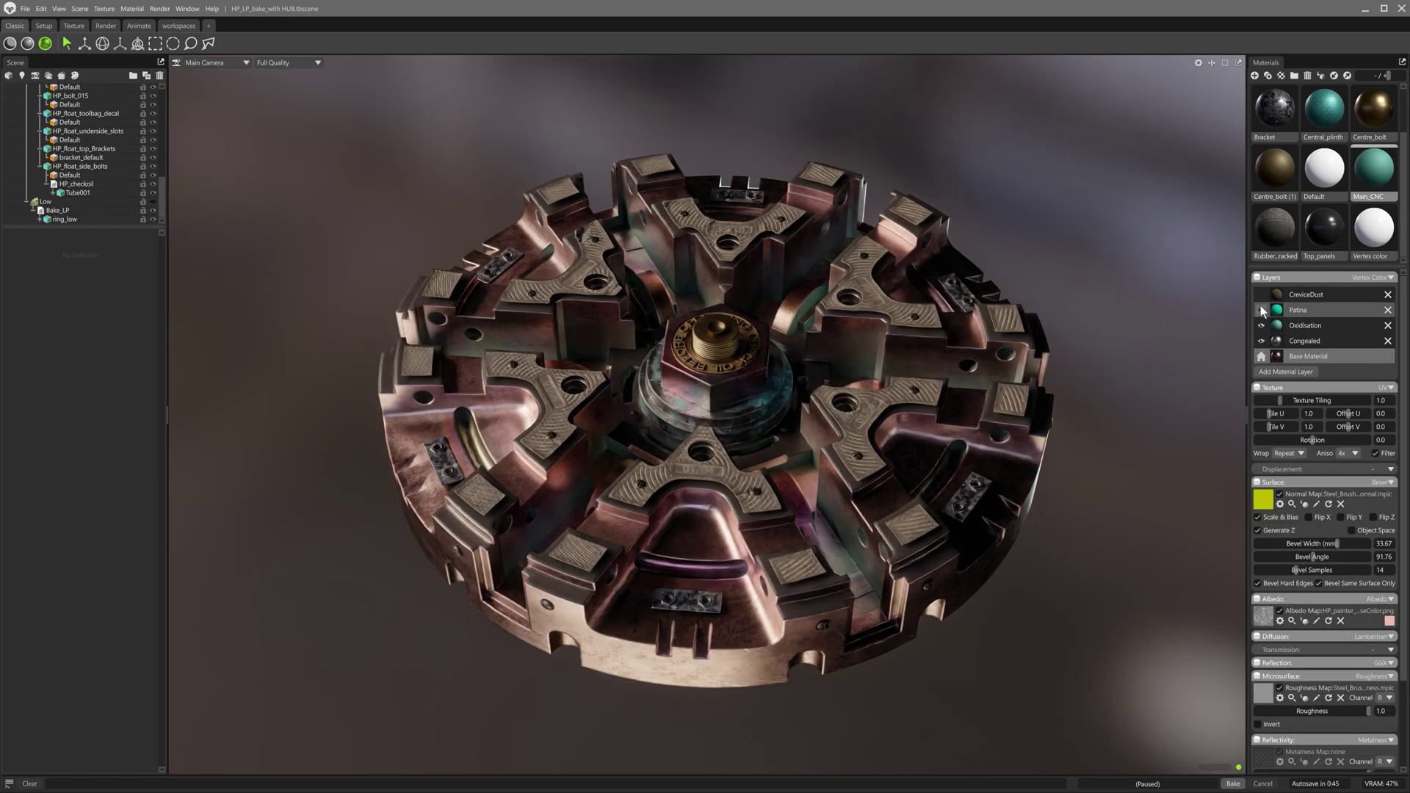
left_click(1261, 310)
left_click(1260, 325)
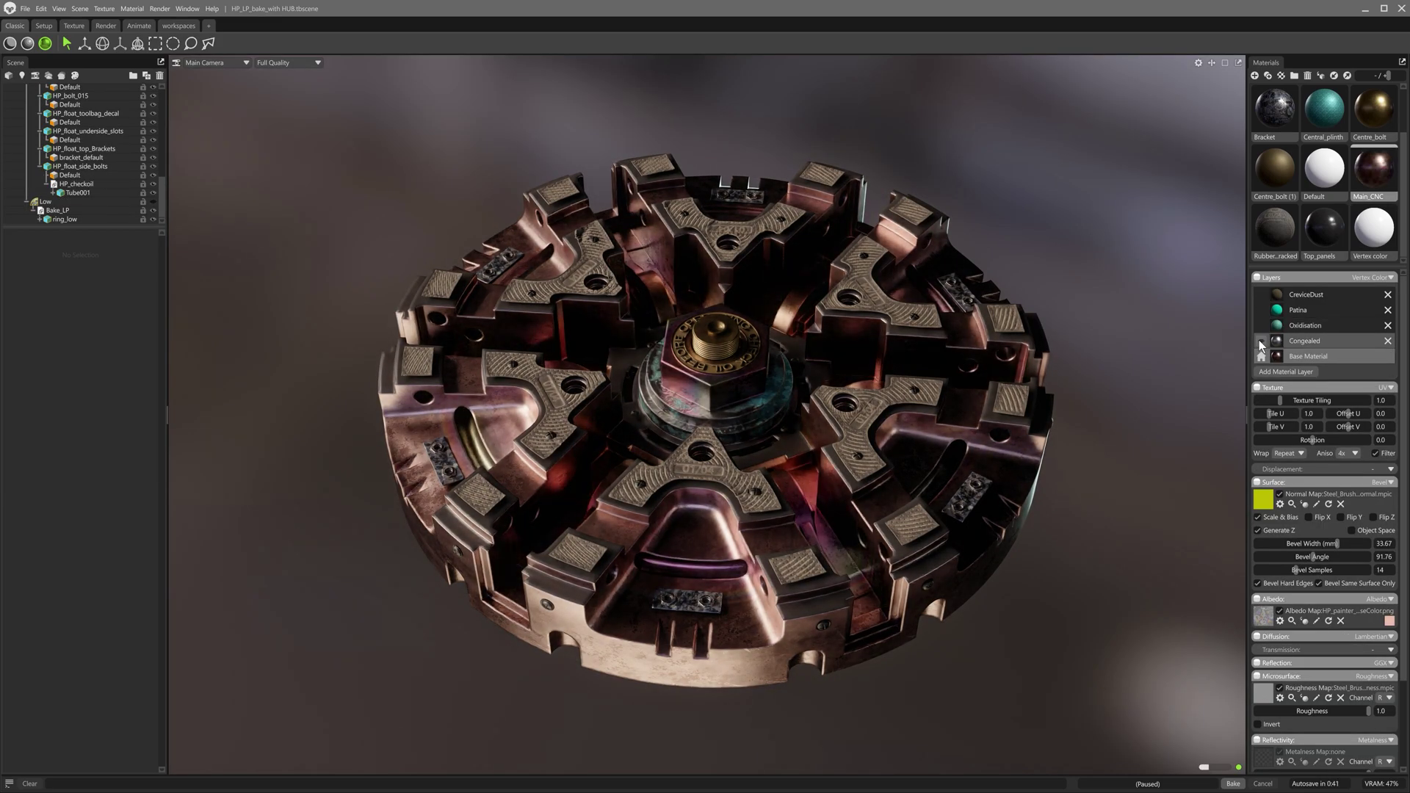
left_click(1261, 341)
left_click(1260, 326)
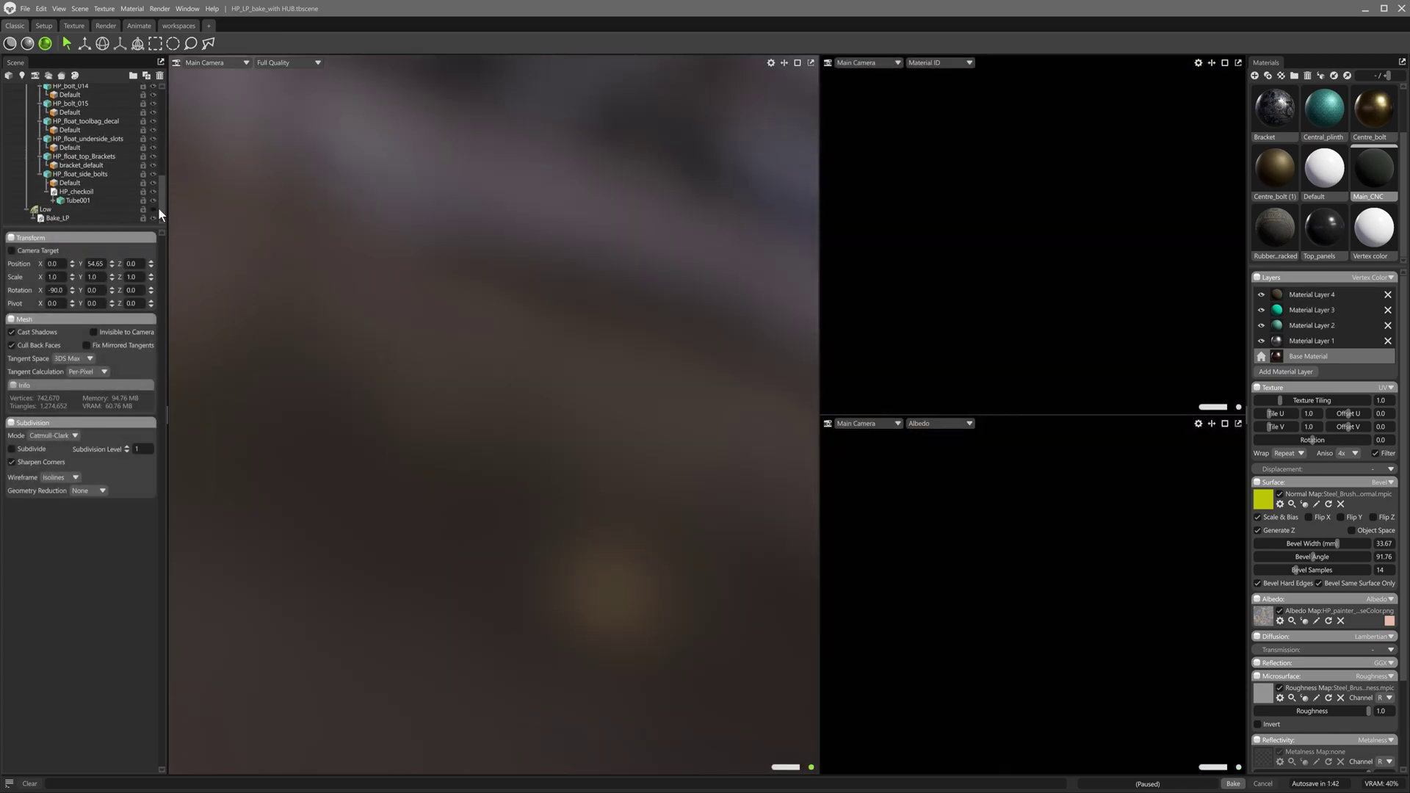
Show the Low group and select Bake Project 1 to view its settings
left_click(153, 209)
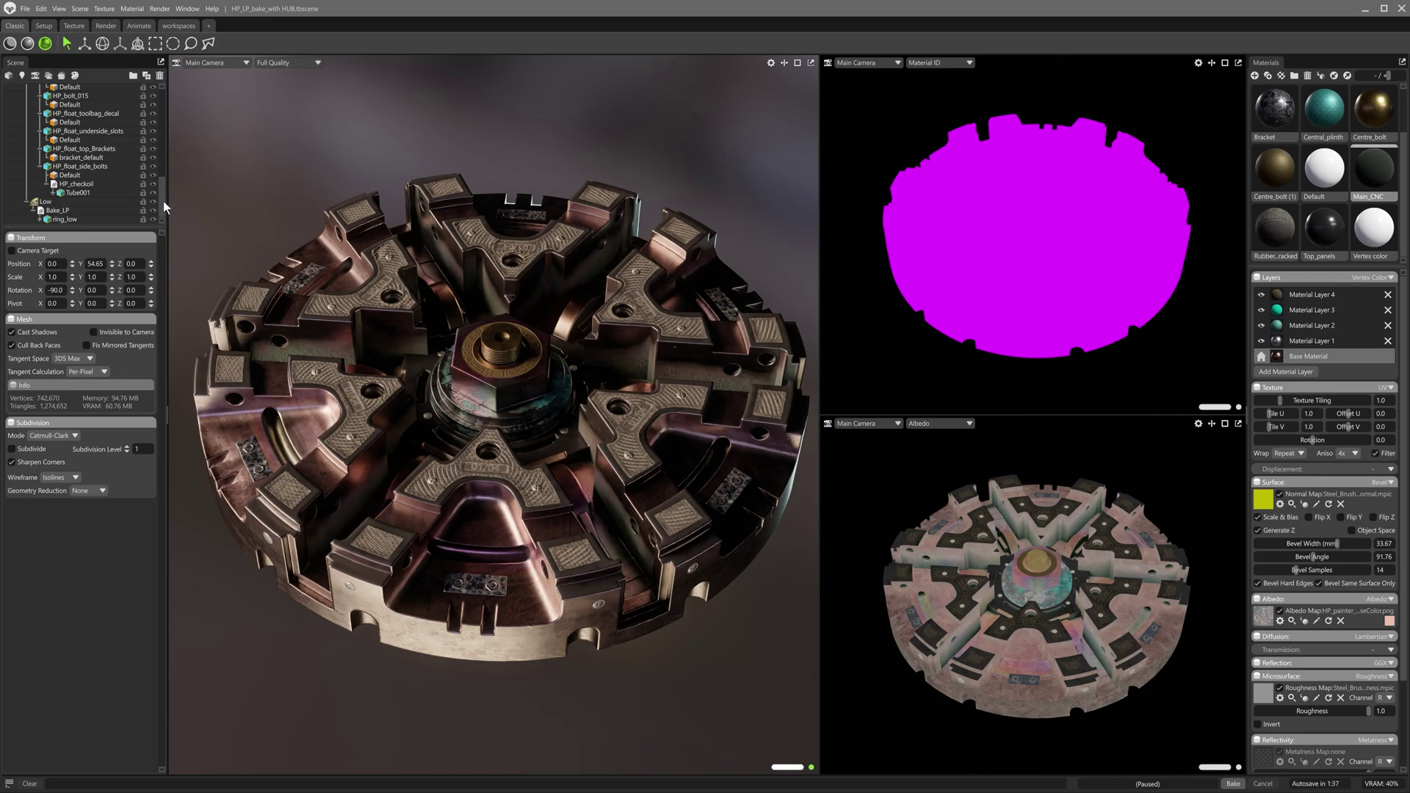
left_click_drag(163, 201, 161, 192)
scroll(161, 195, "up", 10)
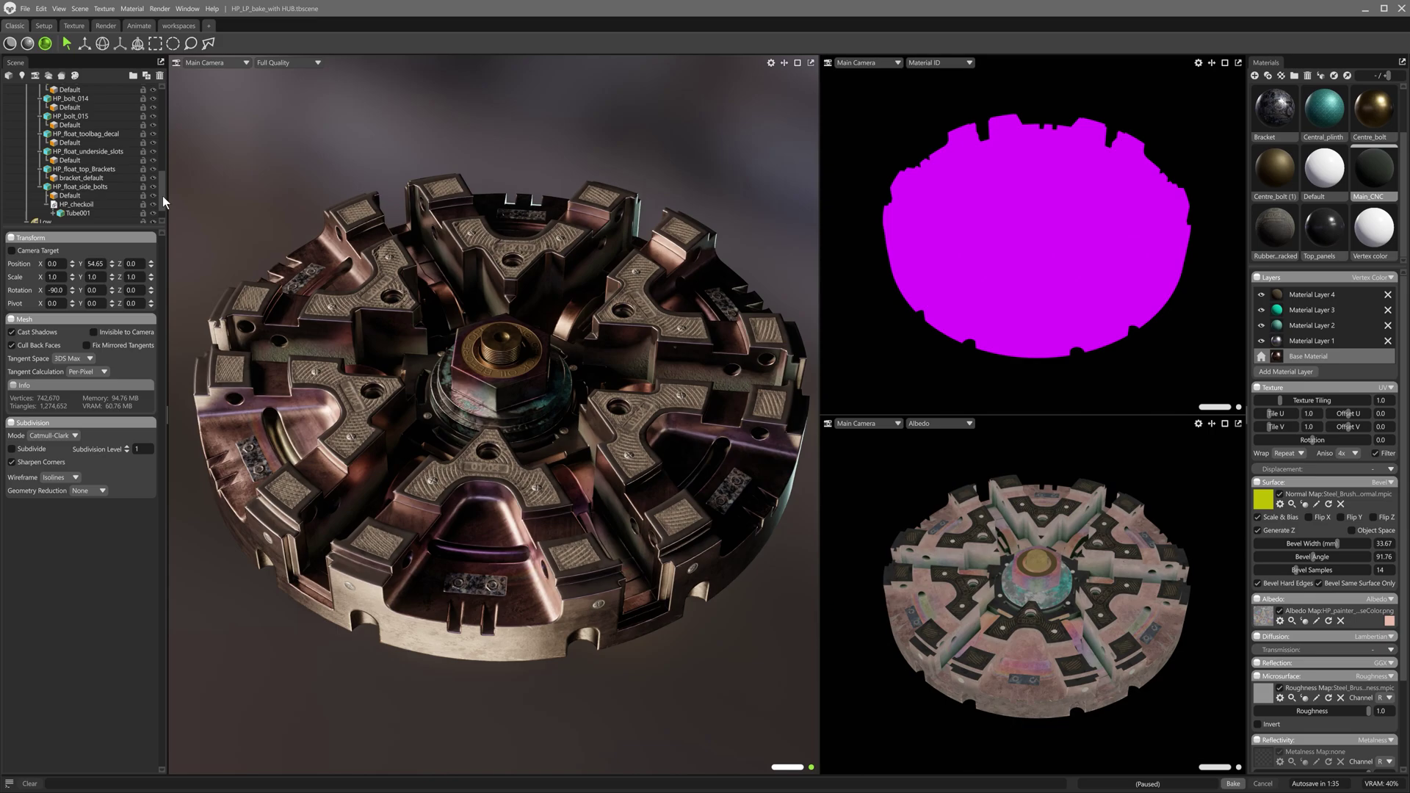
scroll(77, 95, "up", 2)
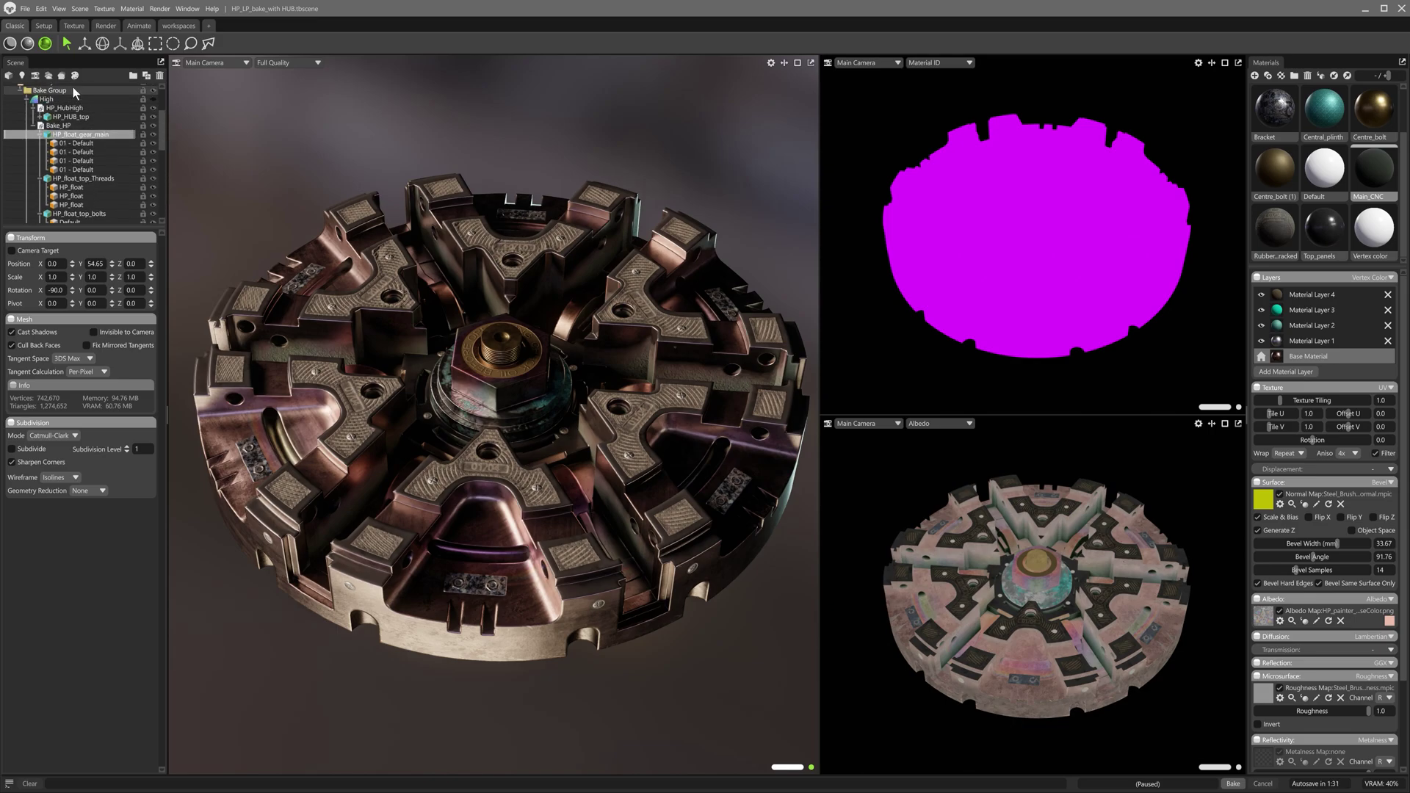
left_click(73, 88)
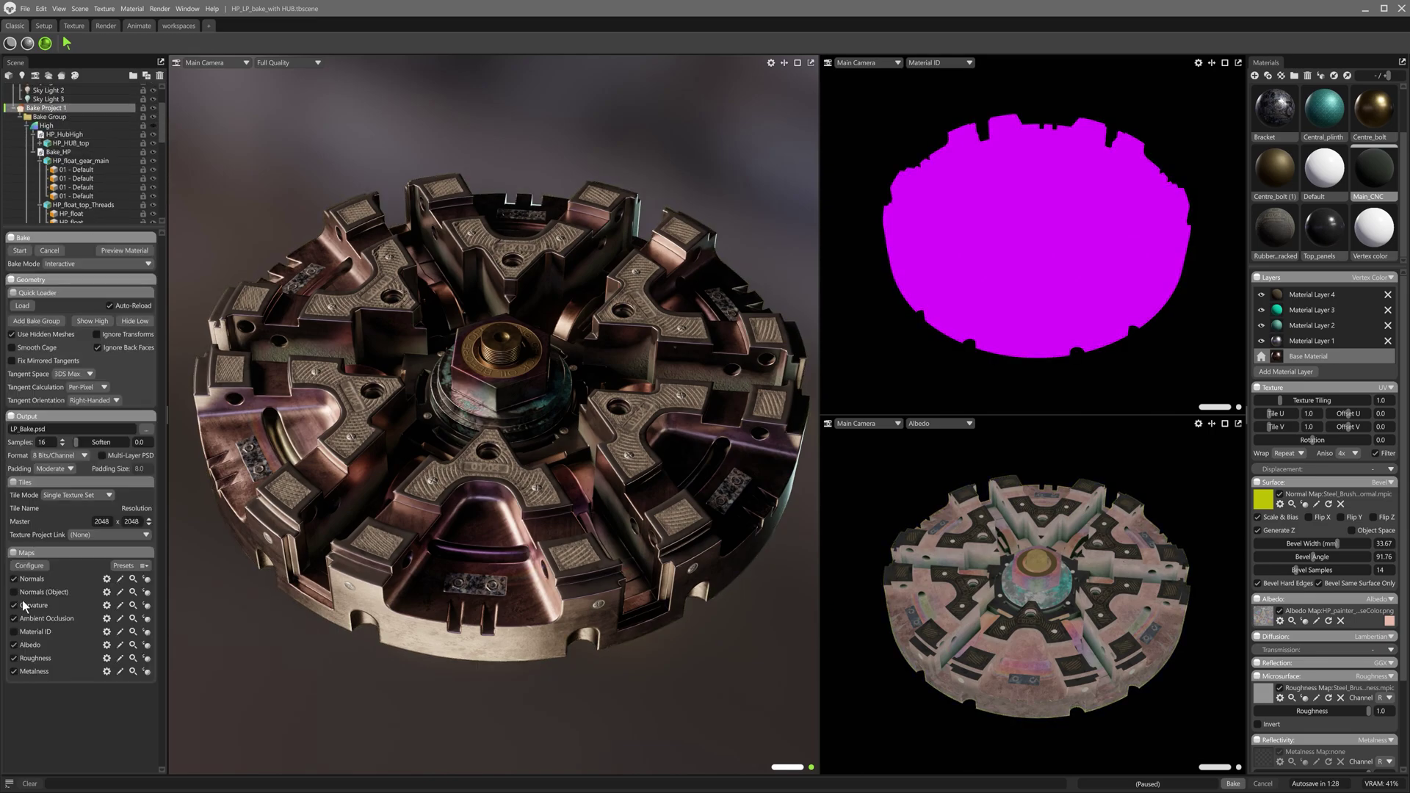
Preview the Normals, ambient occlusion and object-space normals bakes in turn
left_click(146, 580)
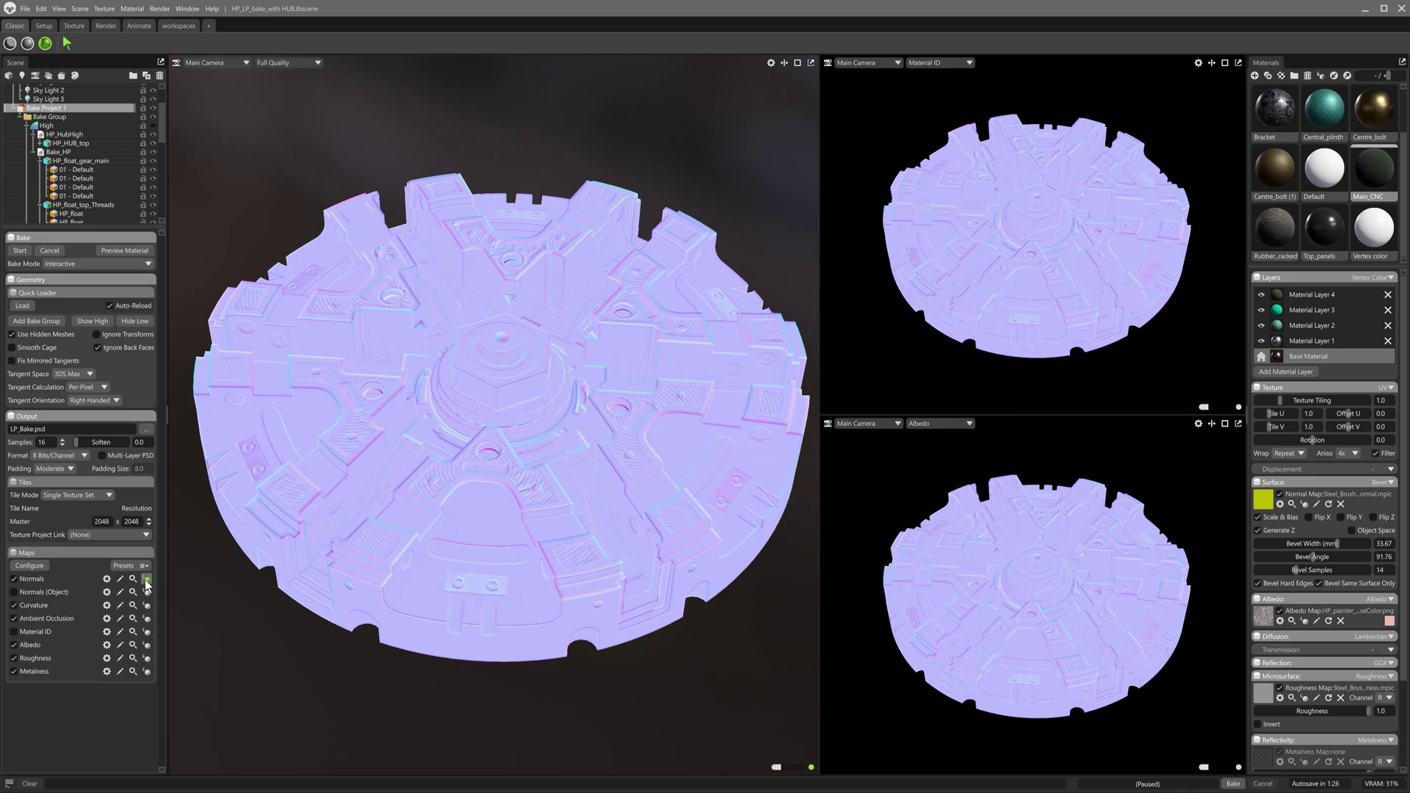
left_click(146, 579)
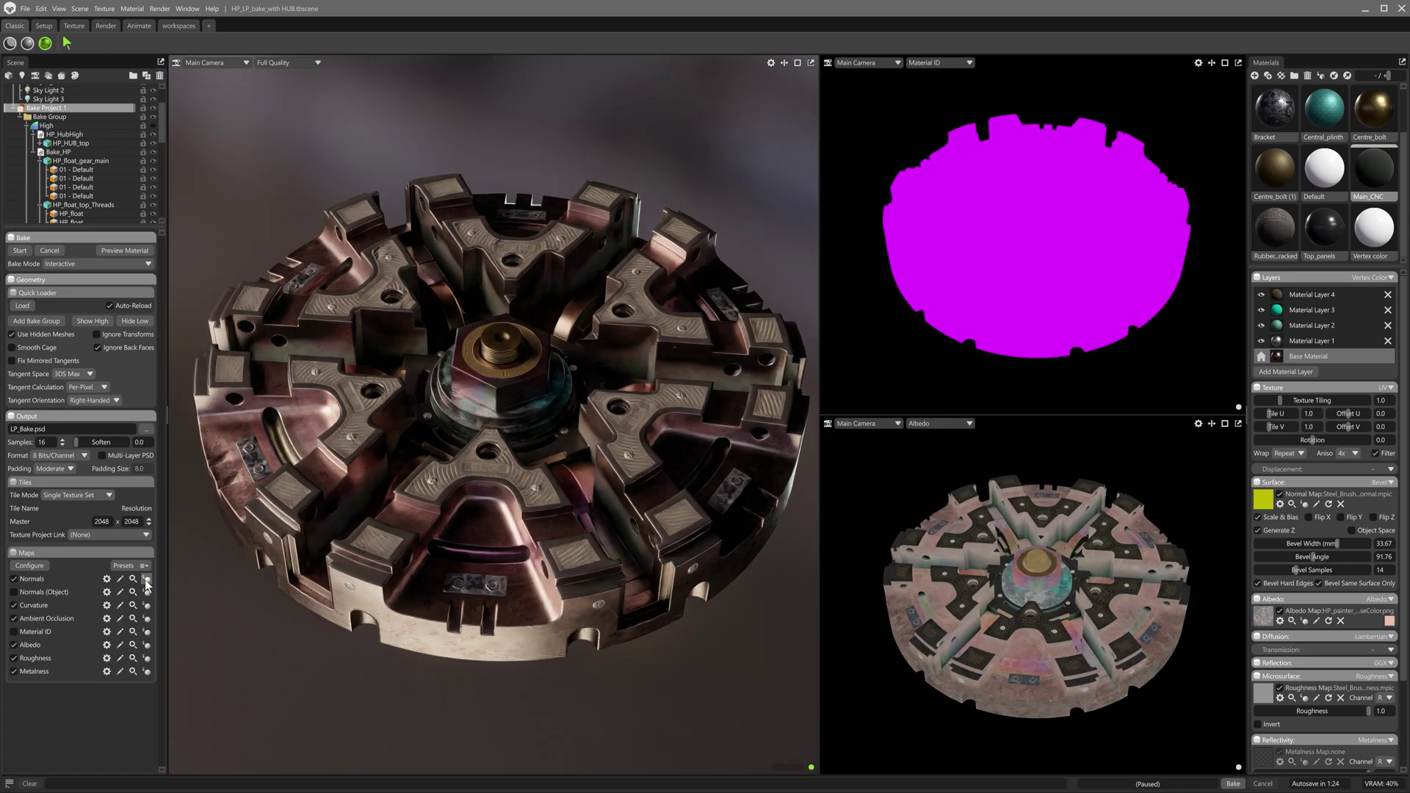
left_click(147, 618)
left_click(147, 591)
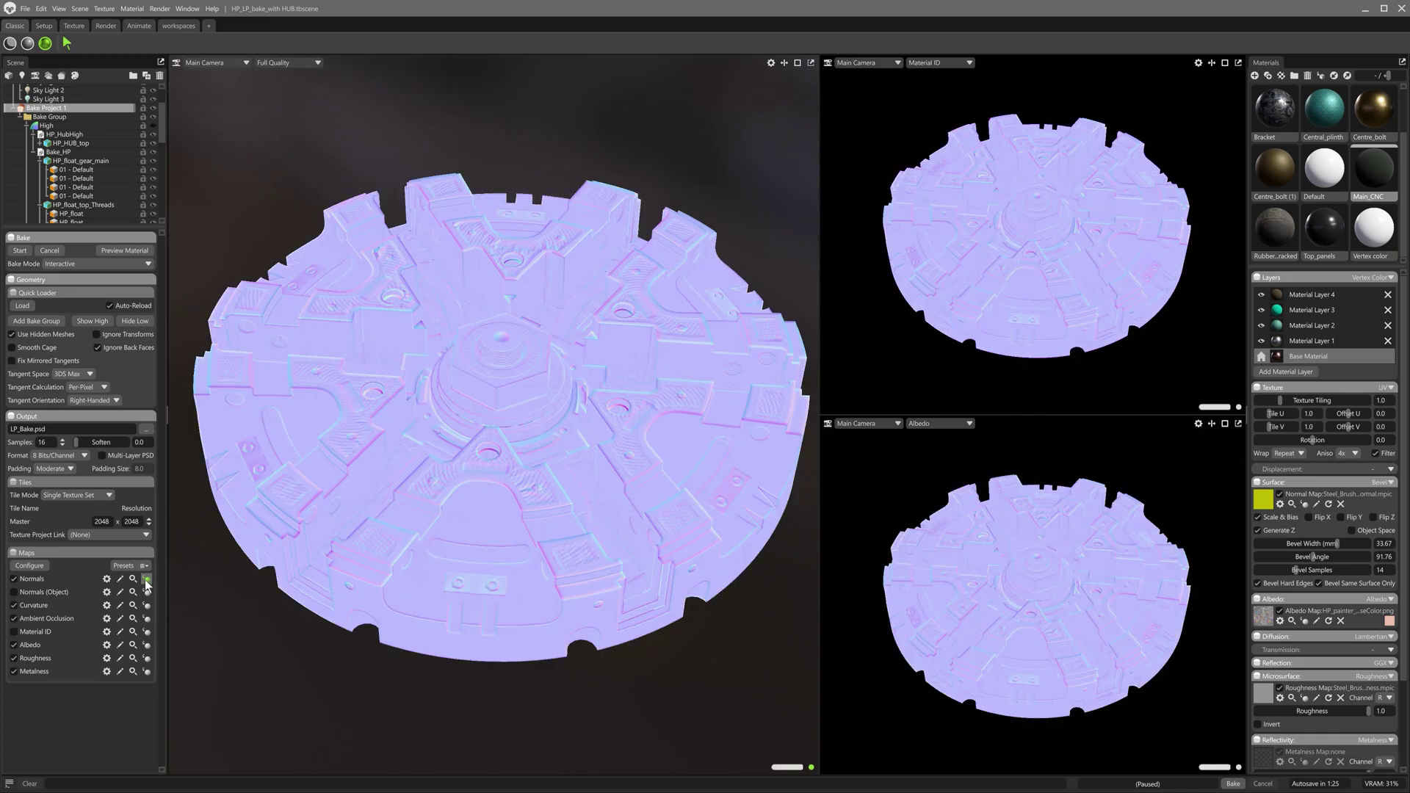
left_click(147, 593)
Preview the AO and curvature bakes, then set Bevel Width to 0.567 to rebake
left_click(147, 619)
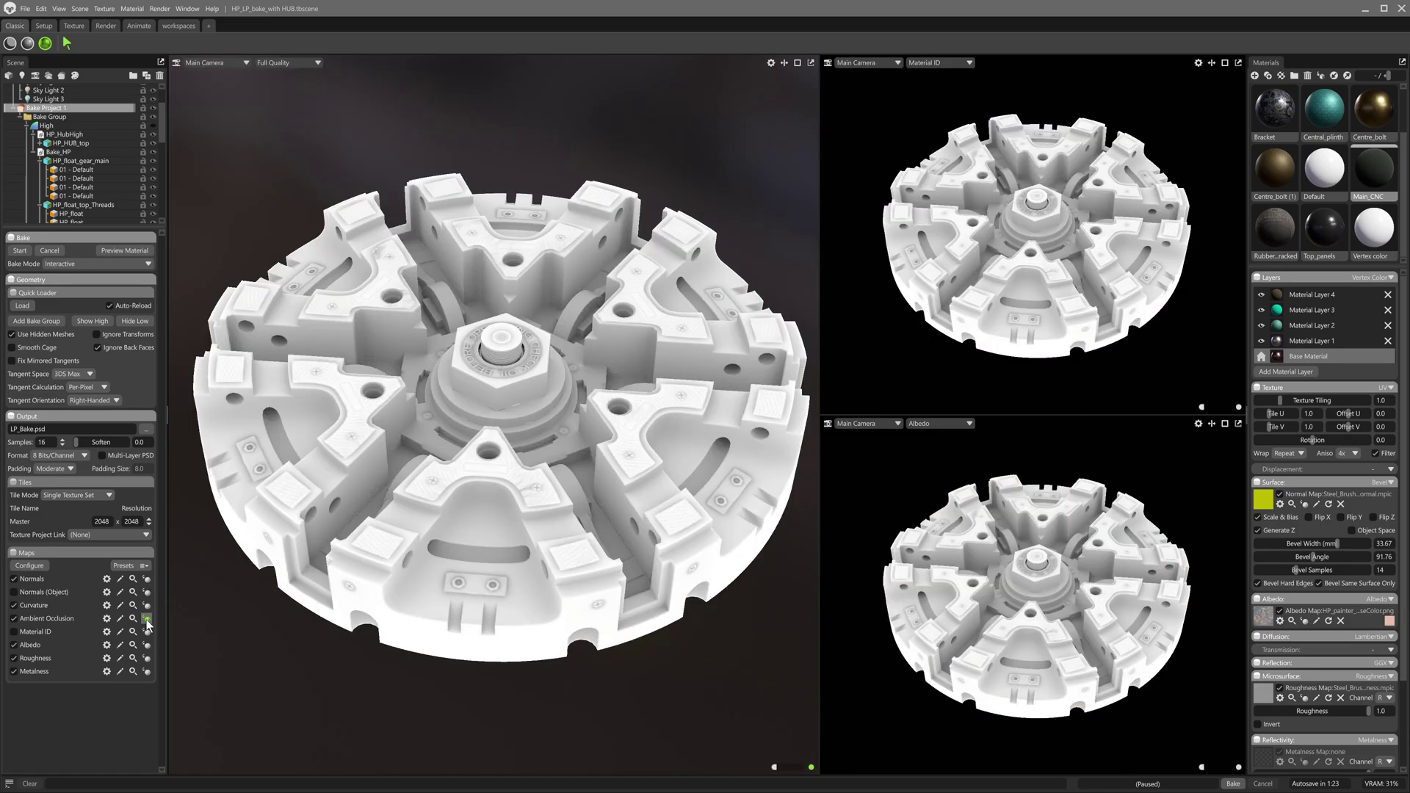
left_click(147, 619)
left_click(147, 606)
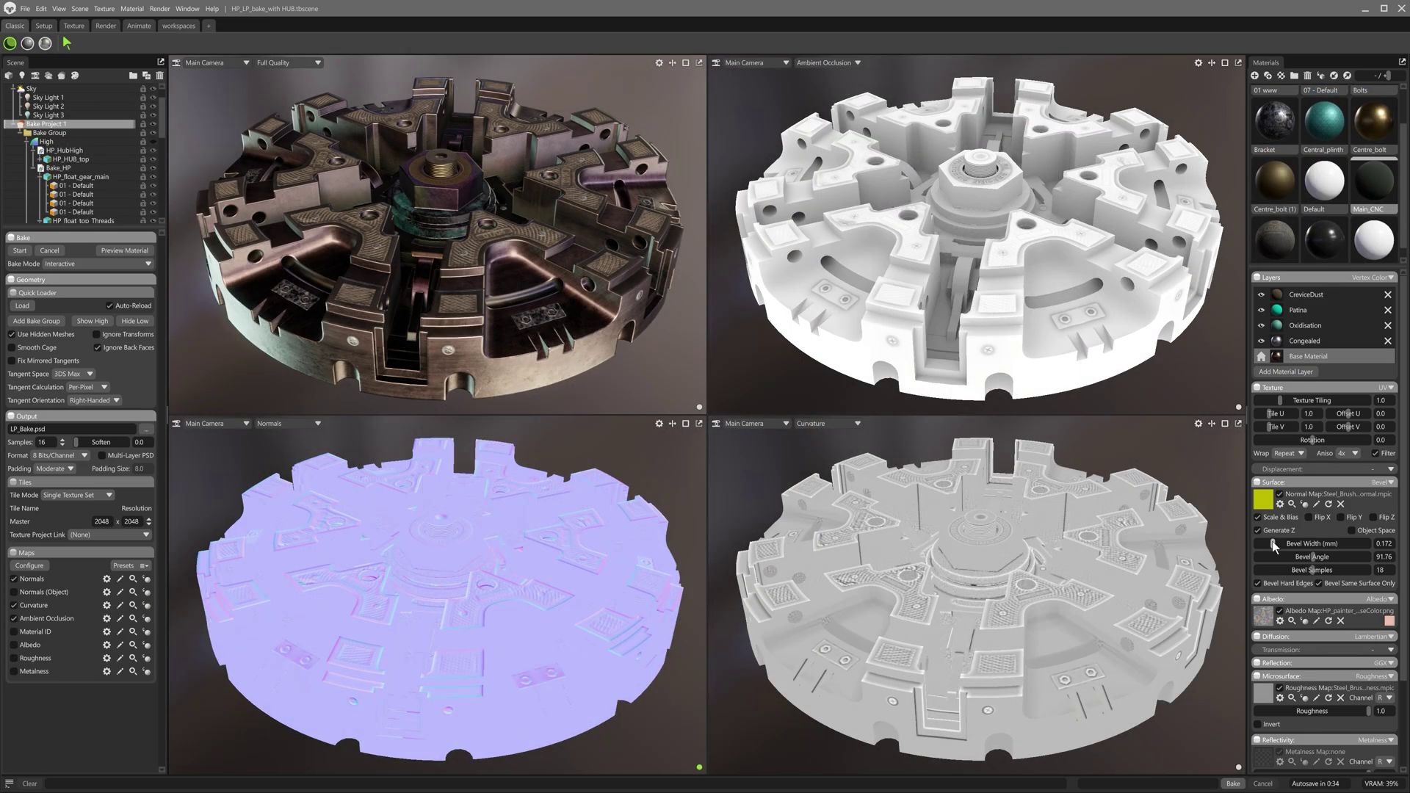
mouse_move(1273, 546)
left_mouse_down()
mouse_move(1364, 547)
mouse_move(1280, 549)
left_mouse_up()
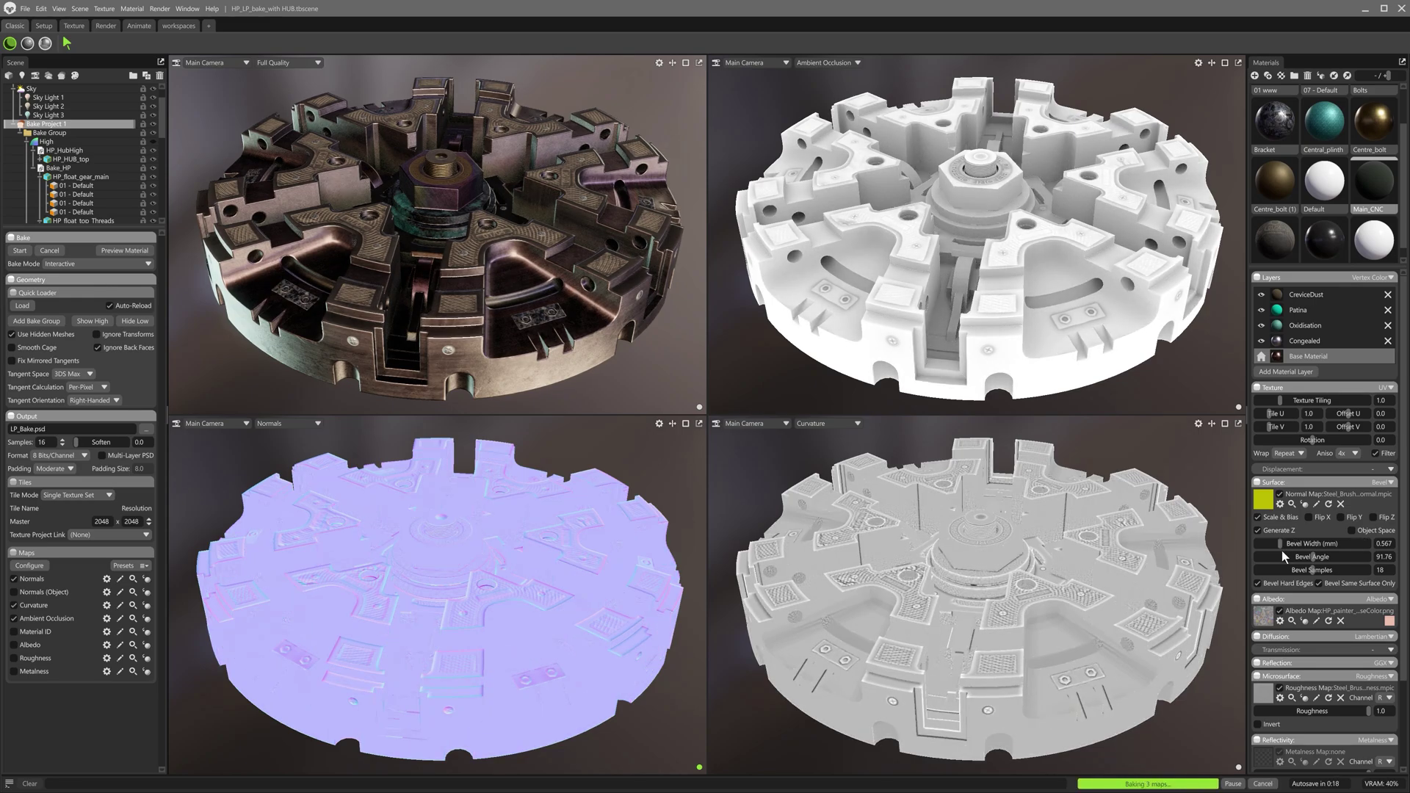